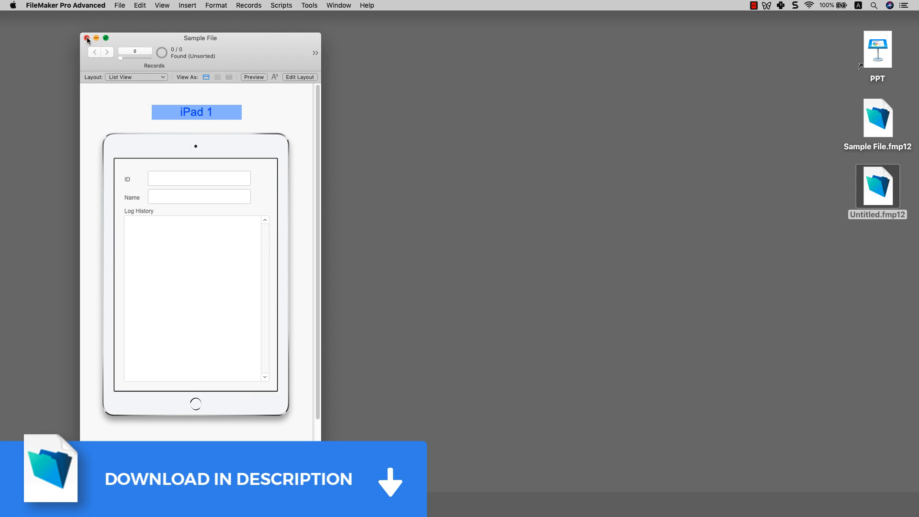
pyautogui.click(119, 6)
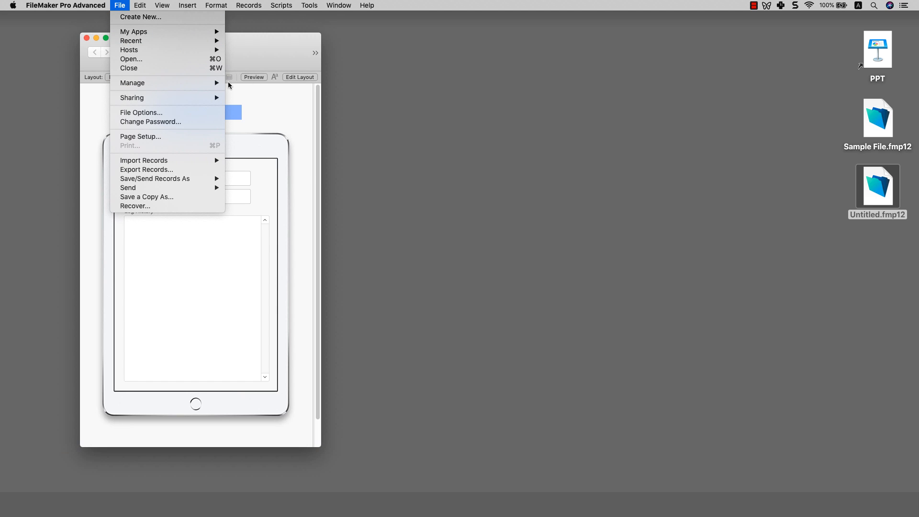
pyautogui.click(235, 84)
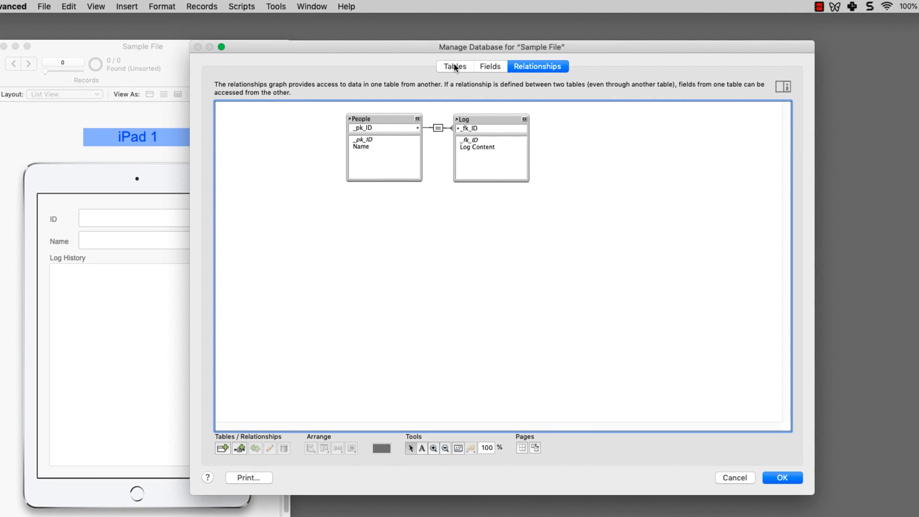
pyautogui.click(454, 66)
pyautogui.click(262, 125)
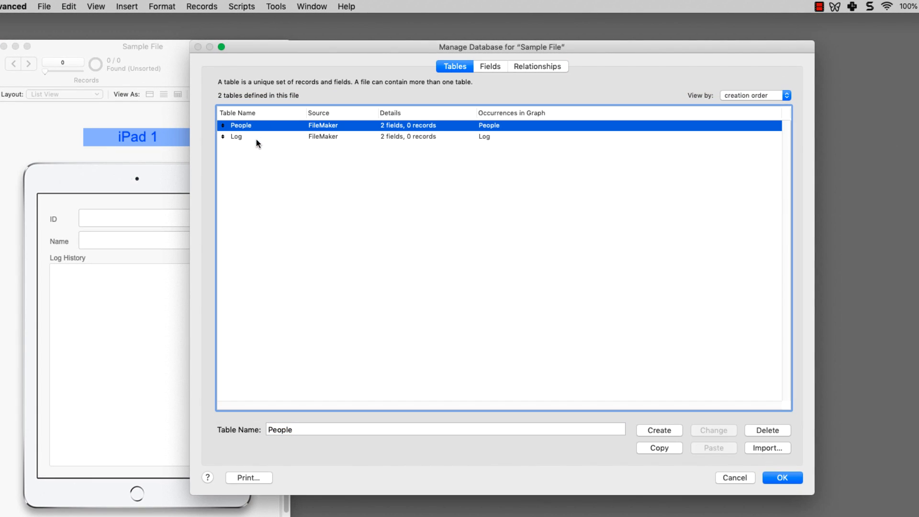
pyautogui.click(255, 137)
pyautogui.click(251, 128)
pyautogui.click(247, 138)
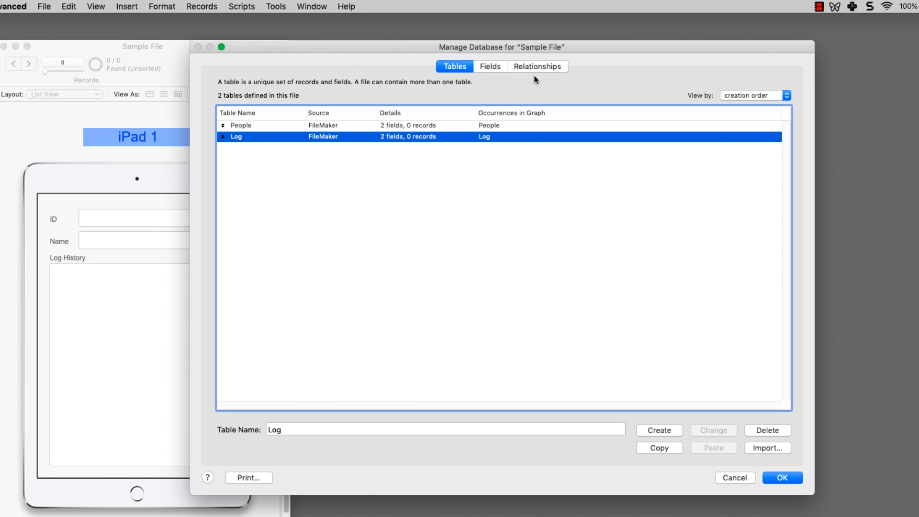
pyautogui.click(538, 67)
pyautogui.click(374, 118)
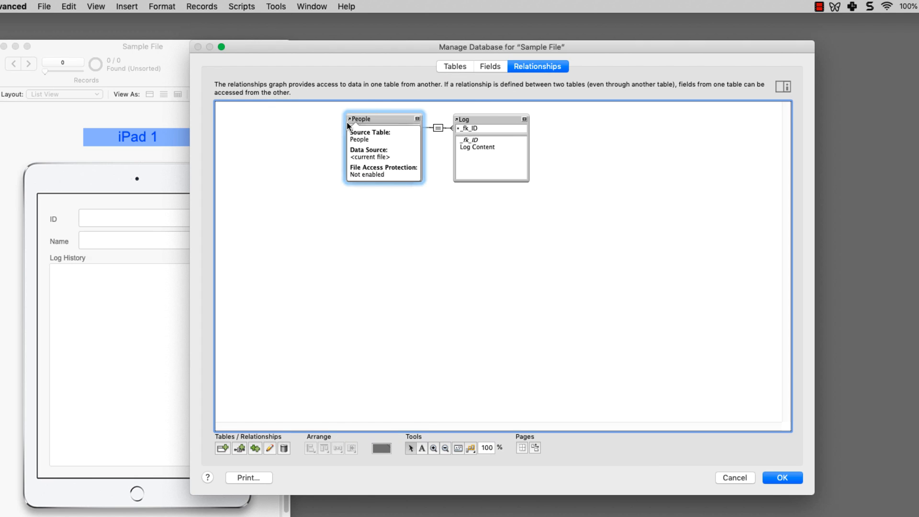
pyautogui.click(476, 157)
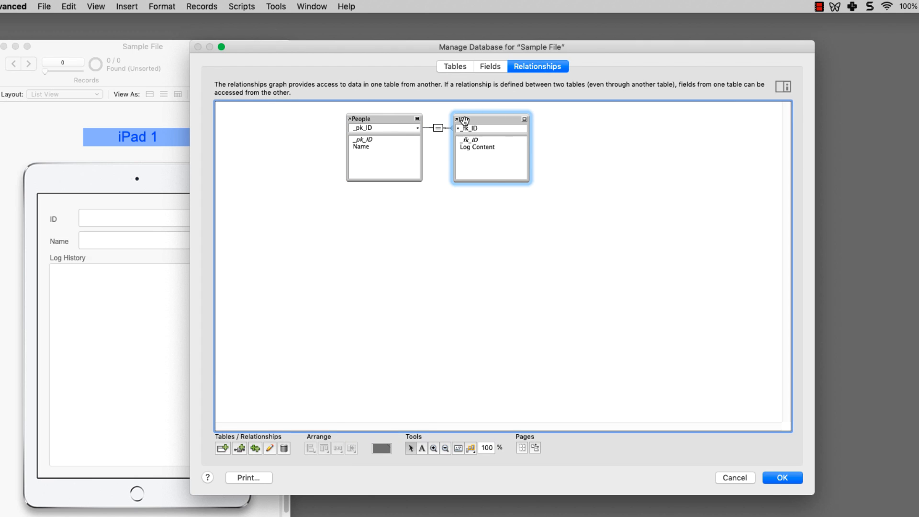
pyautogui.click(782, 477)
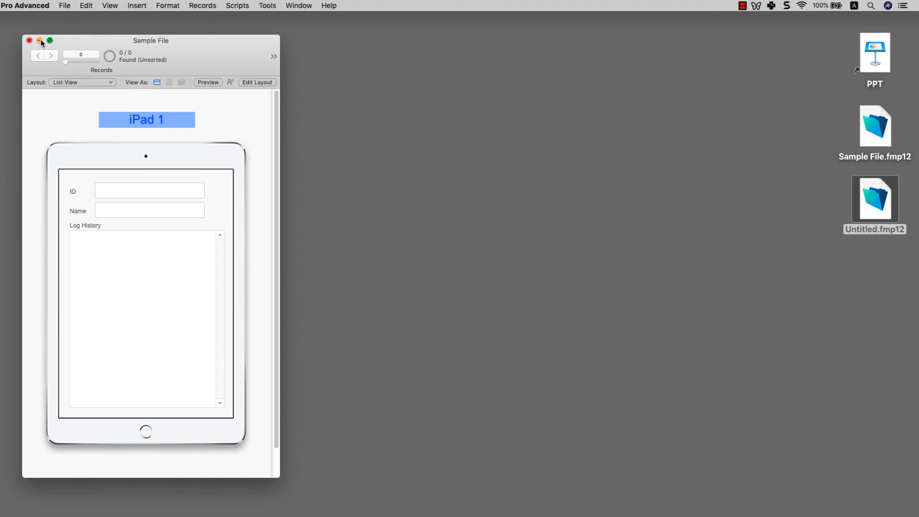
# Step: Close the database window and duplicate Sample File.fmp12 as Sample File 2.fmp12 on the desktop
pyautogui.click(29, 41)
pyautogui.click(874, 127)
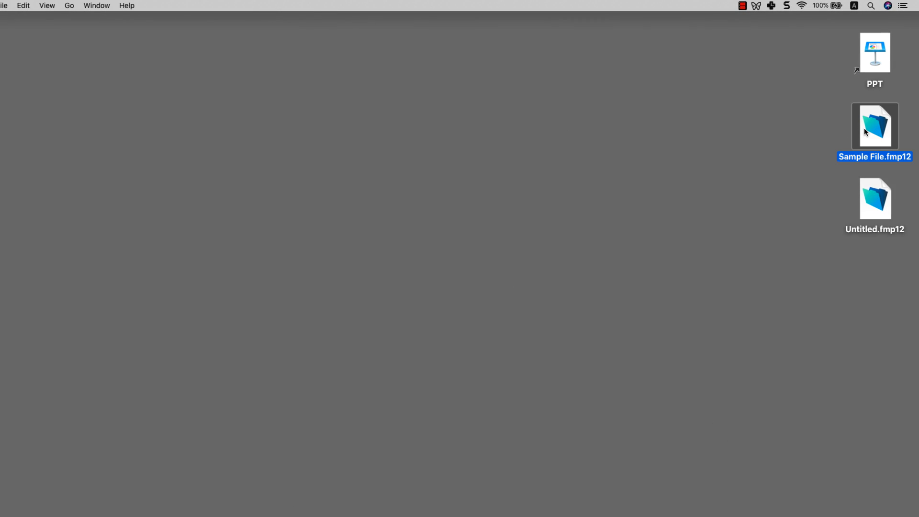
pyautogui.rightClick(863, 127)
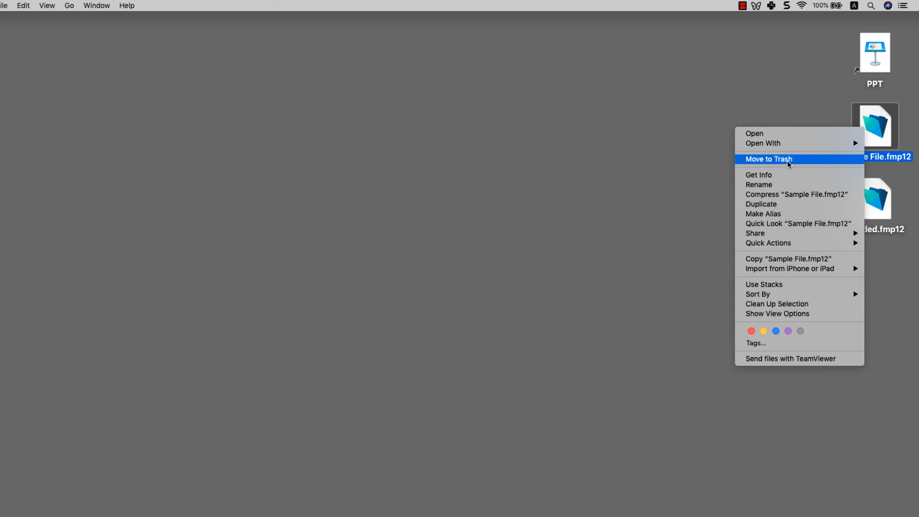
pyautogui.click(867, 133)
pyautogui.click(676, 117)
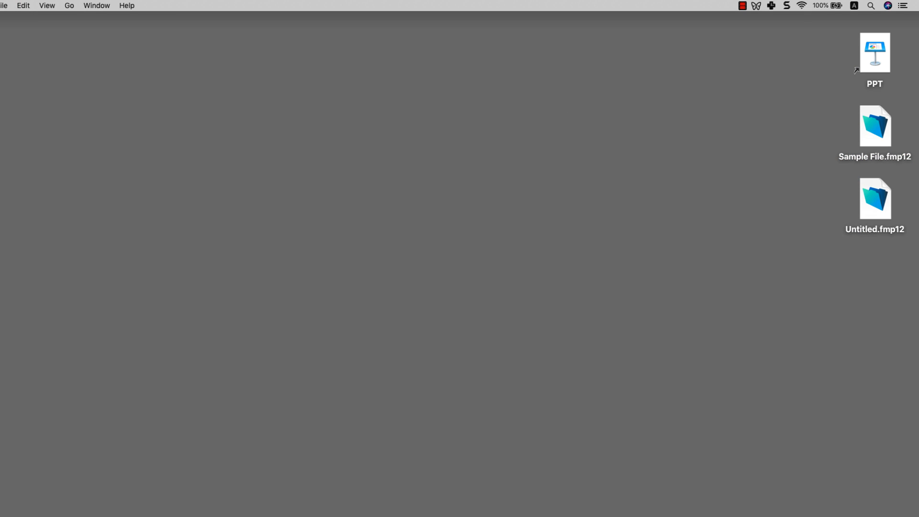
pyautogui.moveTo(2, 144); pyautogui.dragTo(804, 134)
# Step: Rename the original Sample File.fmp12 to Sample File 1.fmp12
pyautogui.click(878, 161)
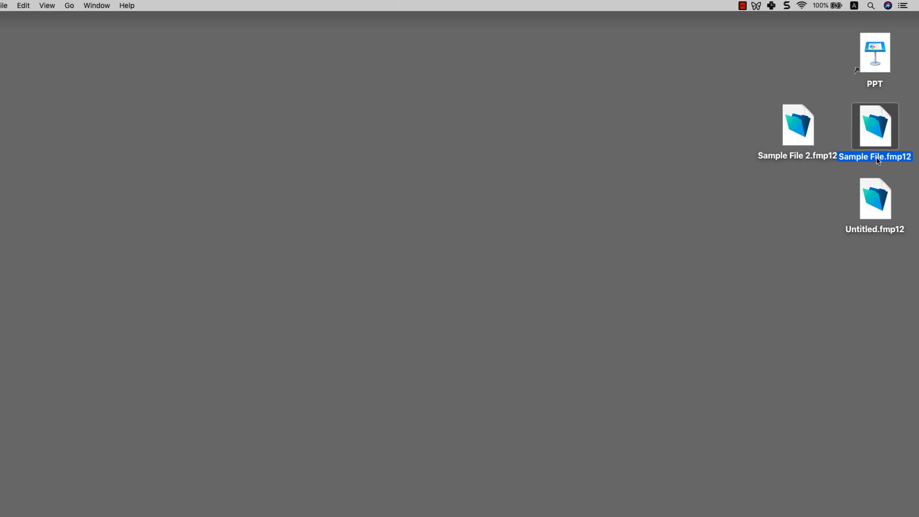
pyautogui.click(879, 158)
pyautogui.click(885, 158)
pyautogui.write('1')
pyautogui.click(826, 189)
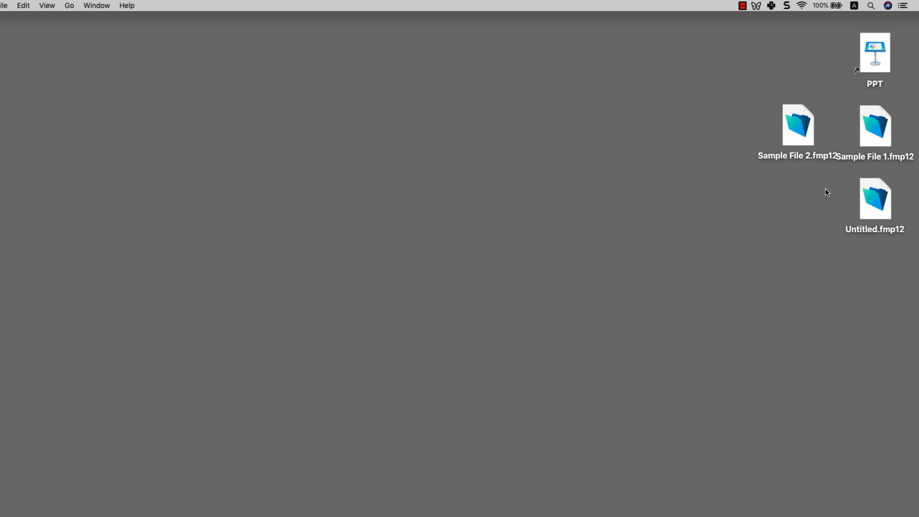
pyautogui.click(884, 126)
# Step: Arrange both sample files at the top of the desktop and open Sample File 1 in FileMaker
pyautogui.moveTo(885, 128); pyautogui.dragTo(719, 130)
pyautogui.moveTo(830, 186); pyautogui.dragTo(718, 138)
pyautogui.moveTo(717, 141); pyautogui.dragTo(703, 67)
pyautogui.doubleClick(707, 73)
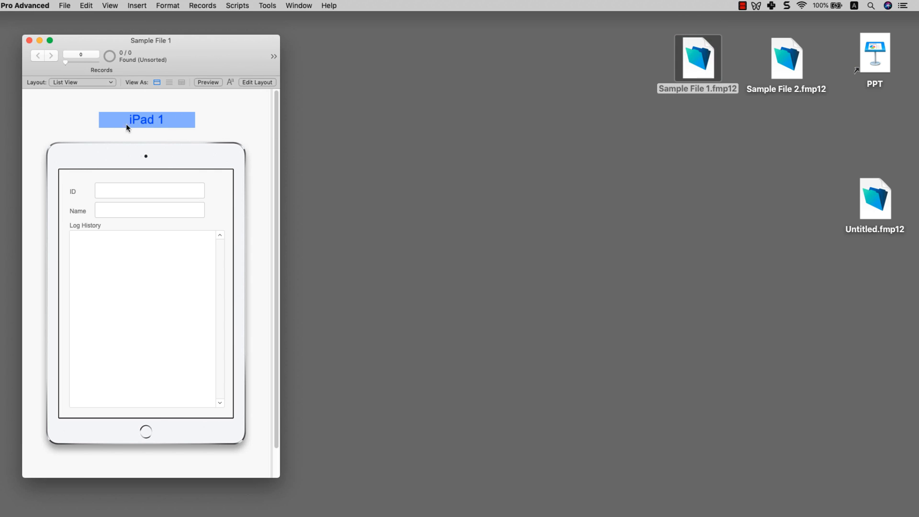
# Step: Create record 001 with the person's name and a first Log History entry ending ''s first record'
pyautogui.press('super+n')
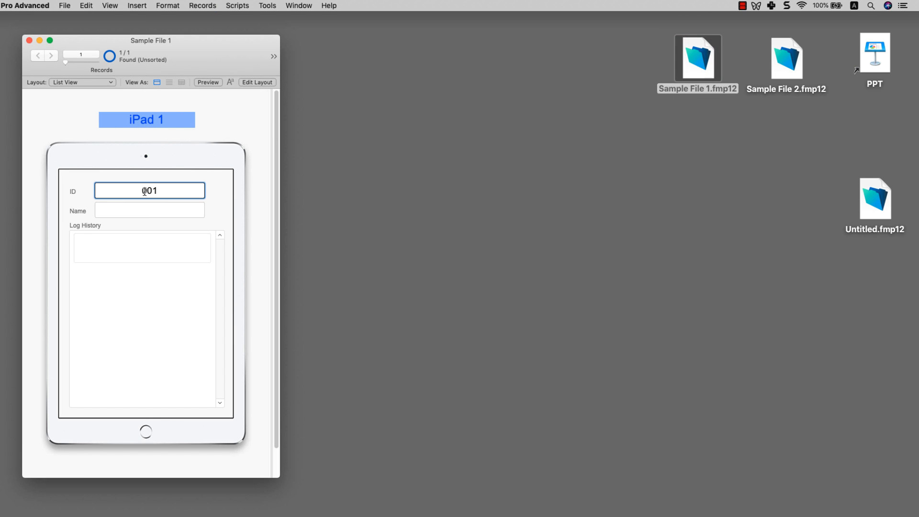
pyautogui.click(167, 212)
pyautogui.write('Sunny')
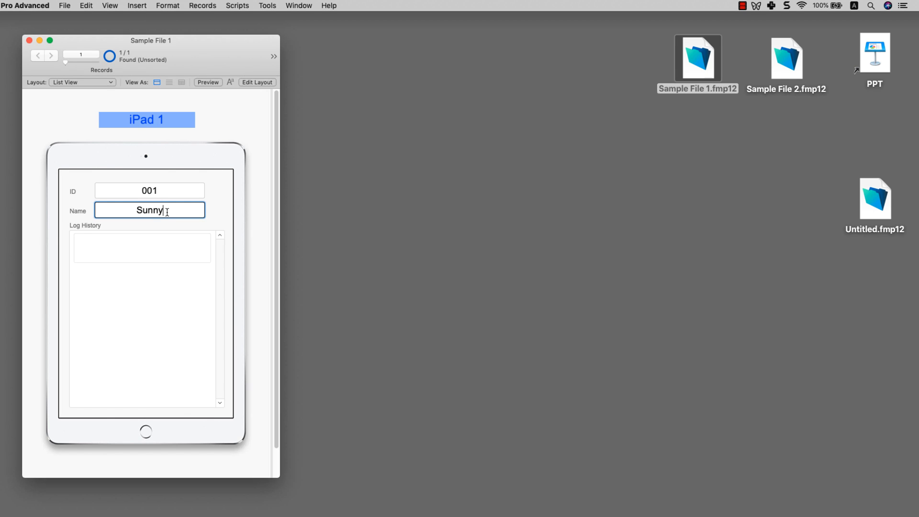
pyautogui.click(159, 254)
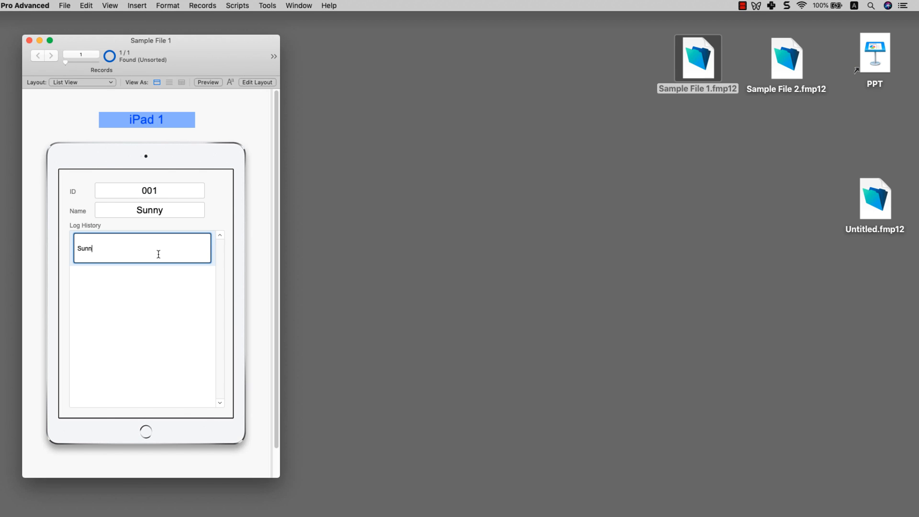
pyautogui.click(214, 221)
pyautogui.click(135, 283)
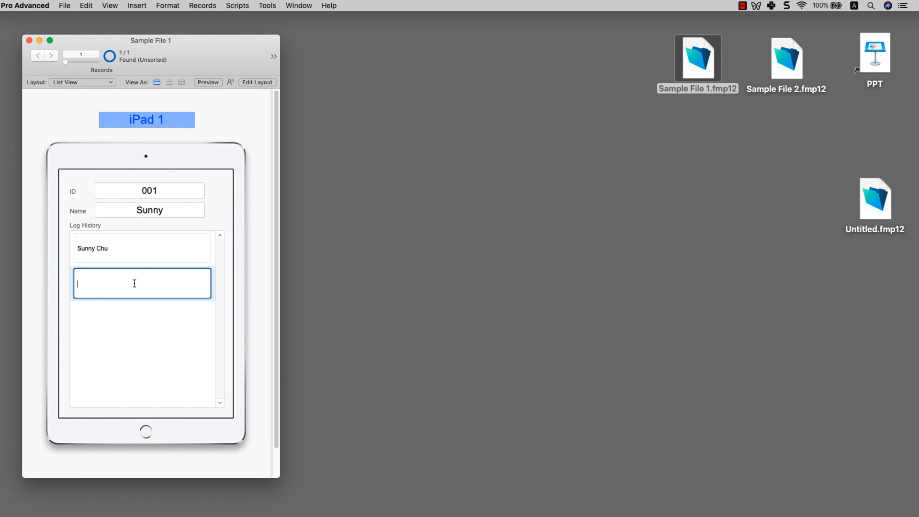
pyautogui.click(147, 253)
pyautogui.write("'s first record")
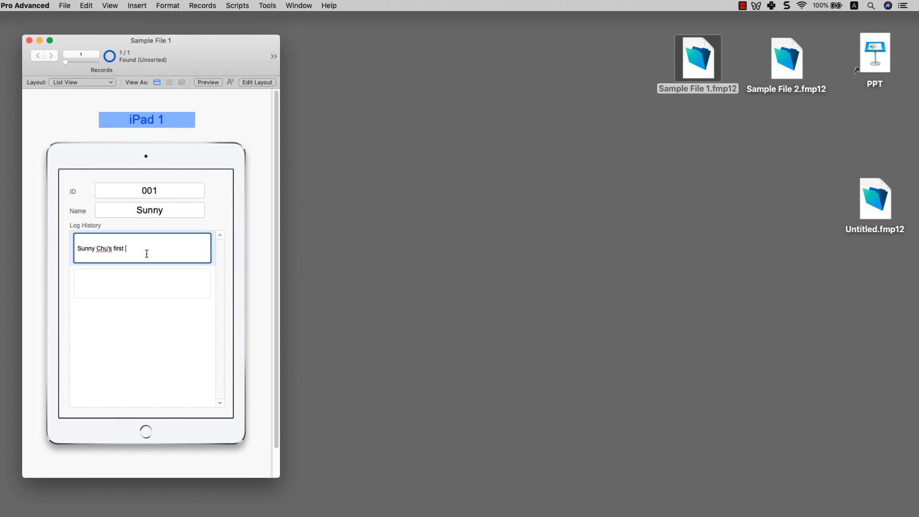
pyautogui.click(145, 266)
# Step: Add the second and third Log History entries, ''s #2 record' and 'test record'
pyautogui.click(146, 284)
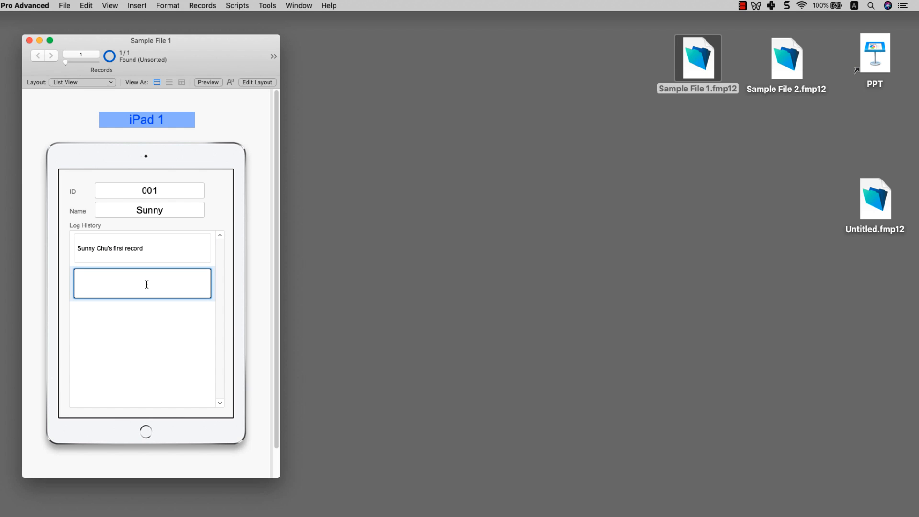
pyautogui.write('Sunny')
pyautogui.press('BackSpace')
pyautogui.write("'s #2 record")
pyautogui.click(152, 317)
pyautogui.click(146, 328)
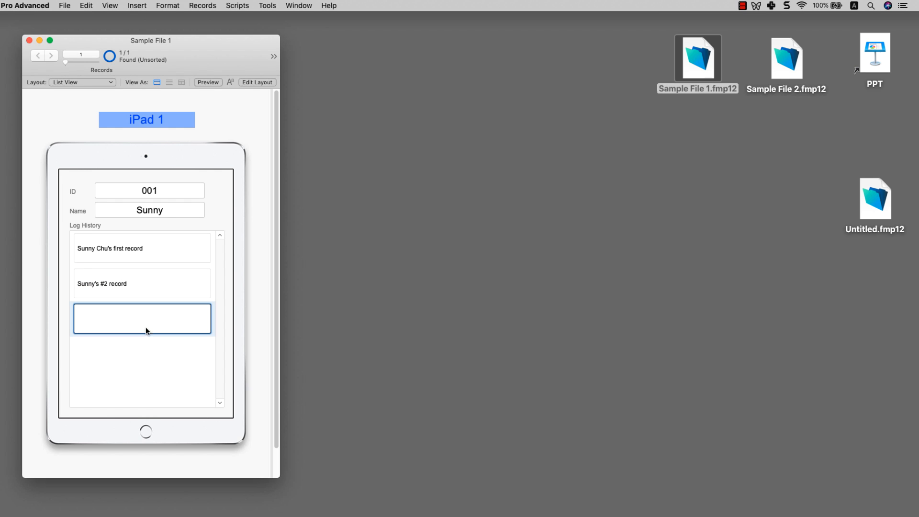
pyautogui.write('Sunny rtest record')
pyautogui.click(267, 305)
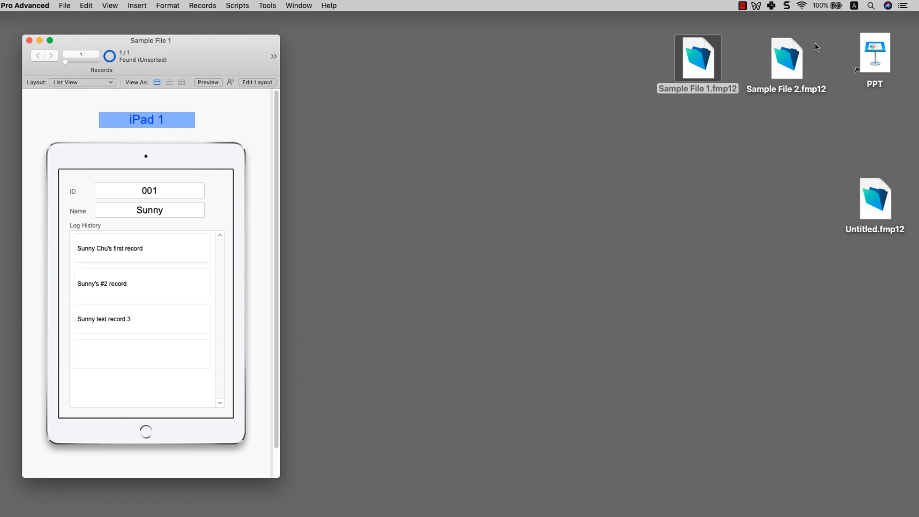
# Step: Open Sample File 2 beside Sample File 1 and retitle its iPad 1 heading to iPad 2 in Layout mode
pyautogui.doubleClick(793, 62)
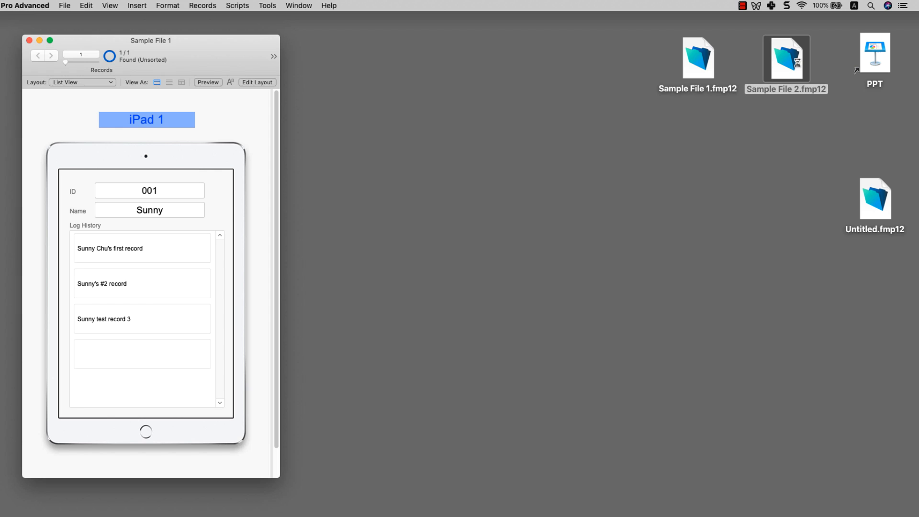
pyautogui.moveTo(162, 42); pyautogui.dragTo(451, 42)
pyautogui.press('super+l')
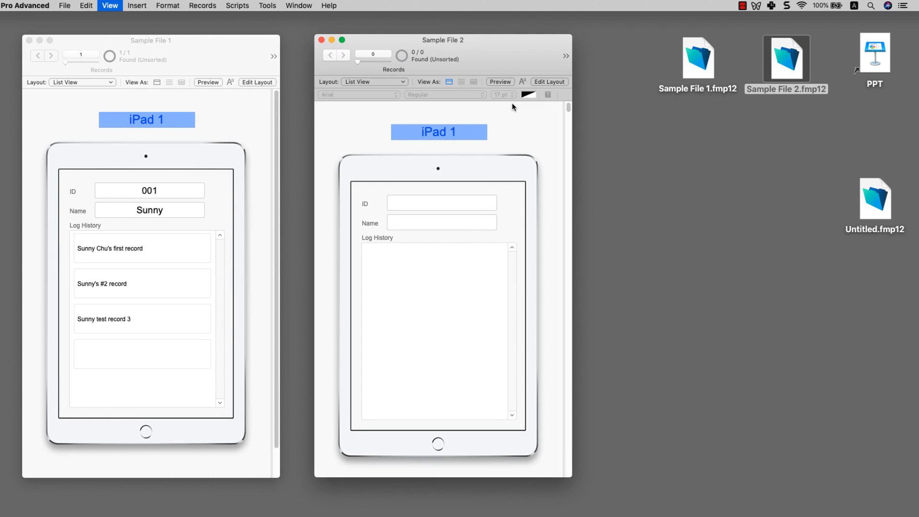
pyautogui.click(450, 137)
pyautogui.doubleClick(466, 131)
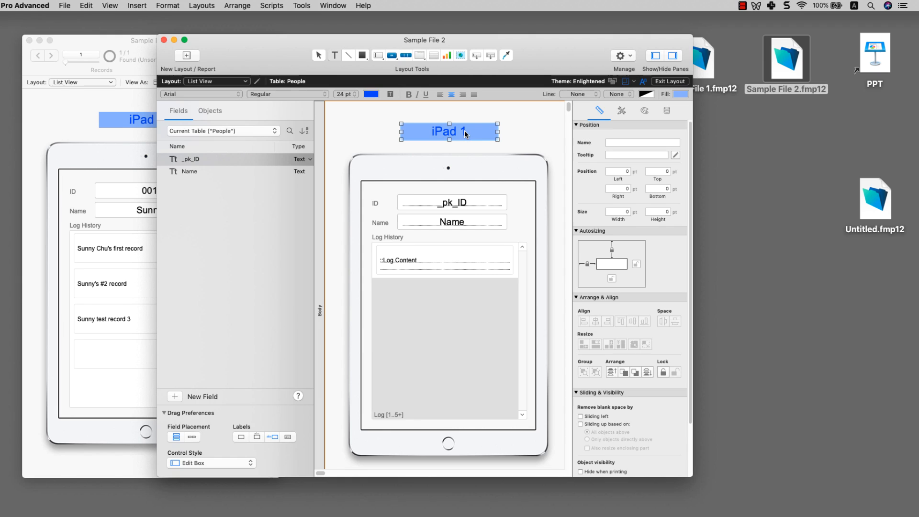
pyautogui.write('2')
pyautogui.press('Escape')
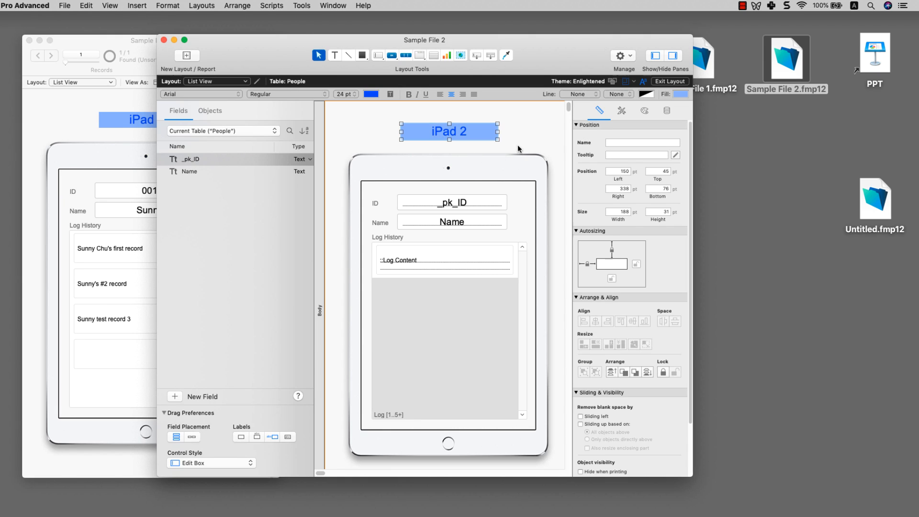
# Step: Give the iPad 2 heading orange text and a light-orange fill, then return to Browse mode
pyautogui.click(680, 94)
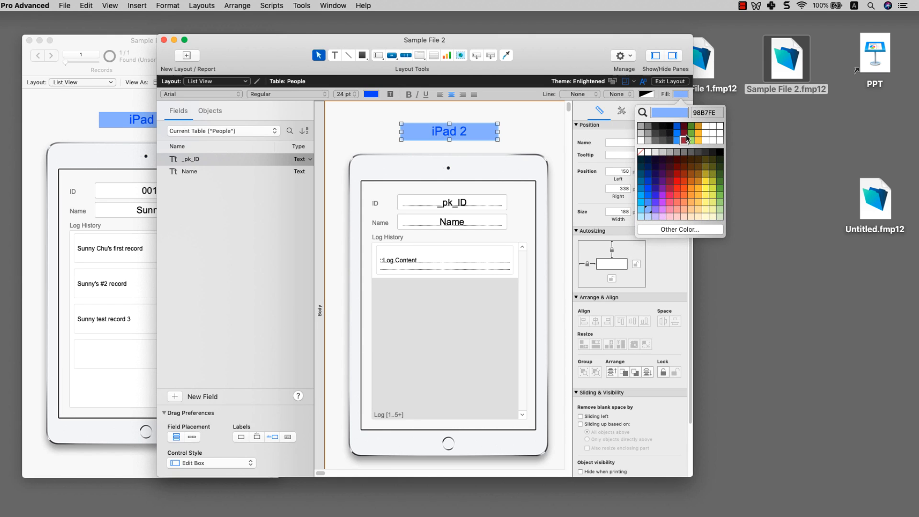
pyautogui.click(692, 190)
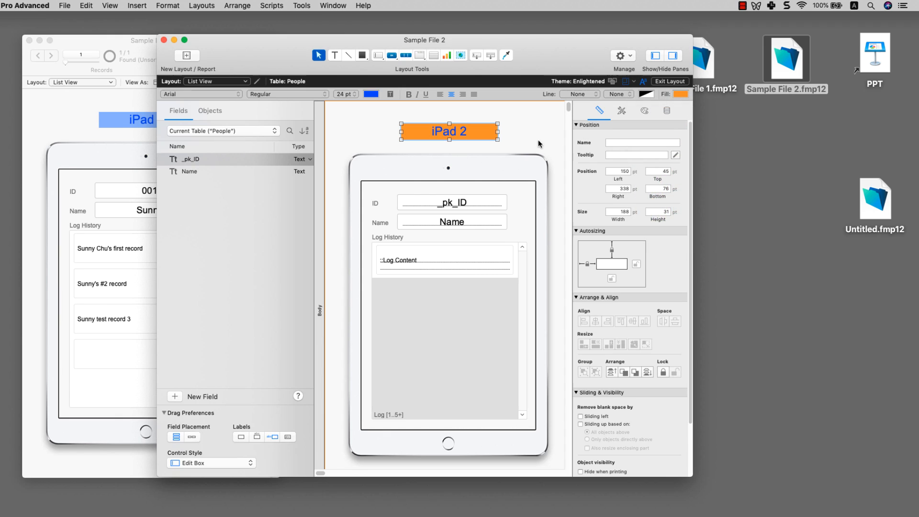
pyautogui.click(644, 110)
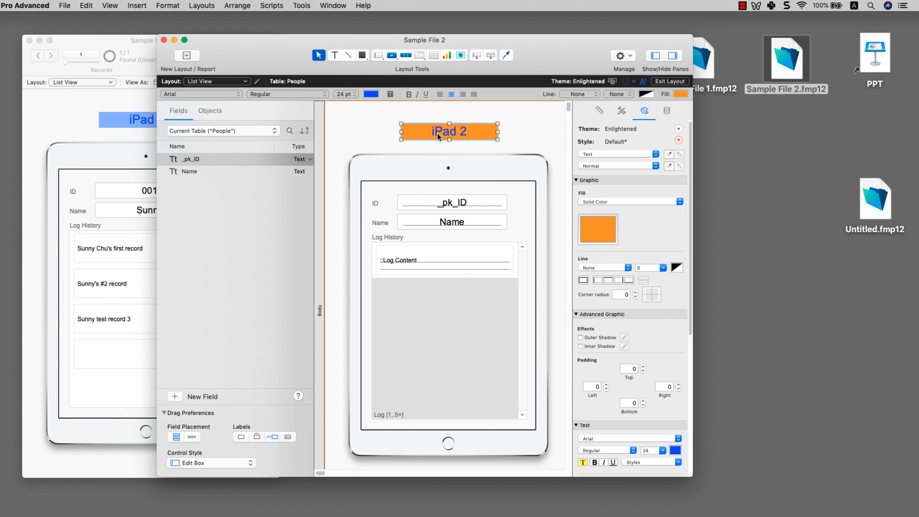
pyautogui.scroll(-1, 632, 340)
pyautogui.click(675, 437)
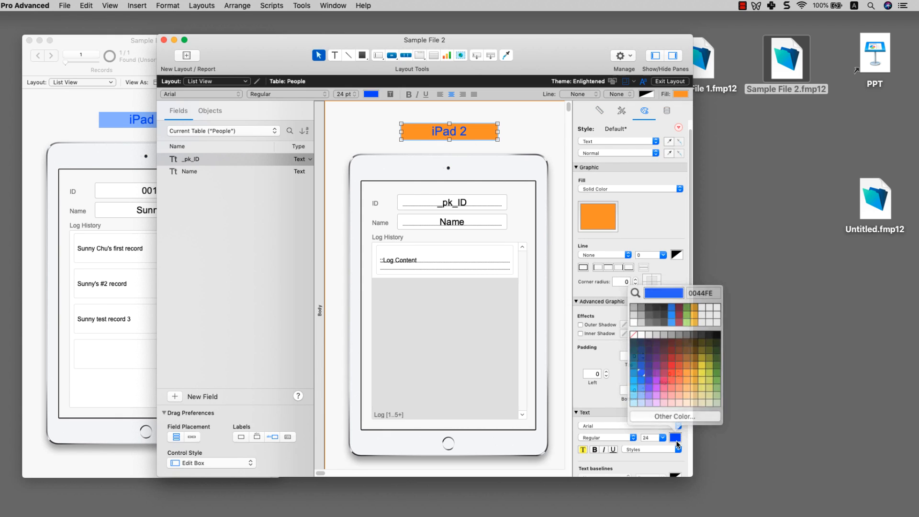
pyautogui.click(687, 389)
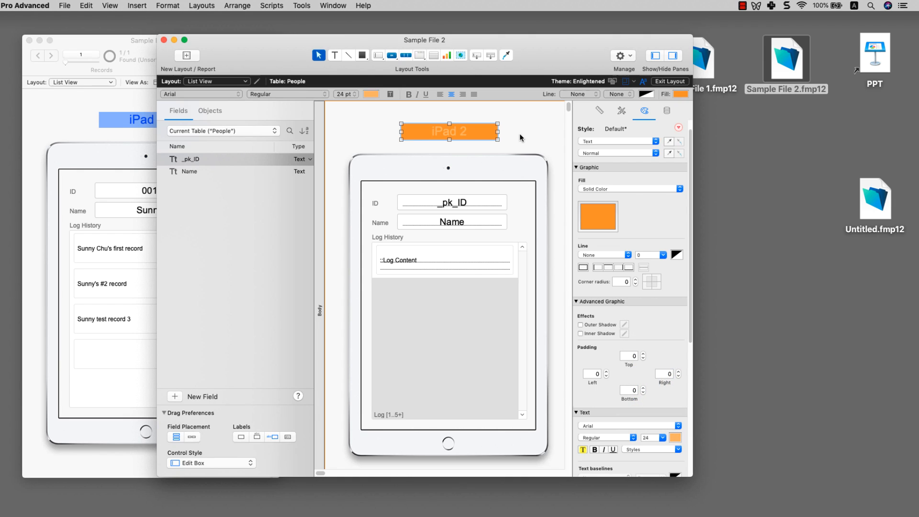
pyautogui.click(675, 437)
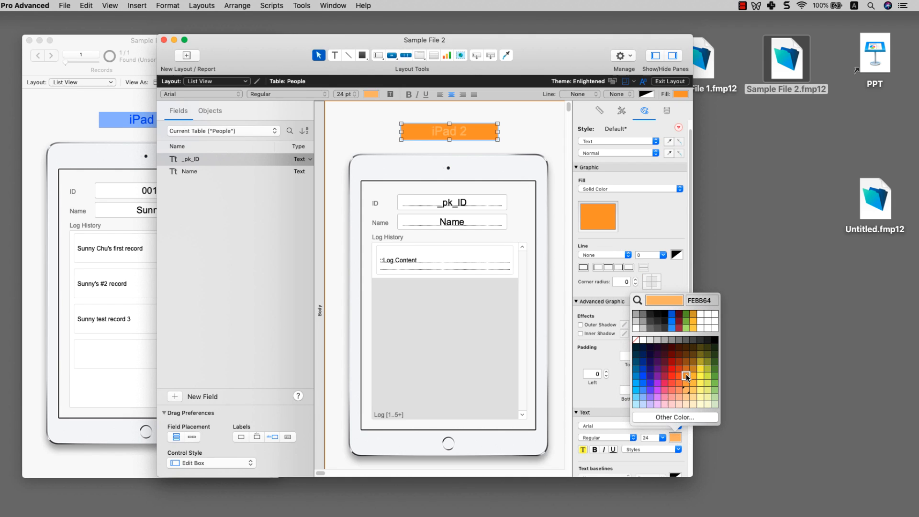
pyautogui.click(687, 376)
pyautogui.click(681, 95)
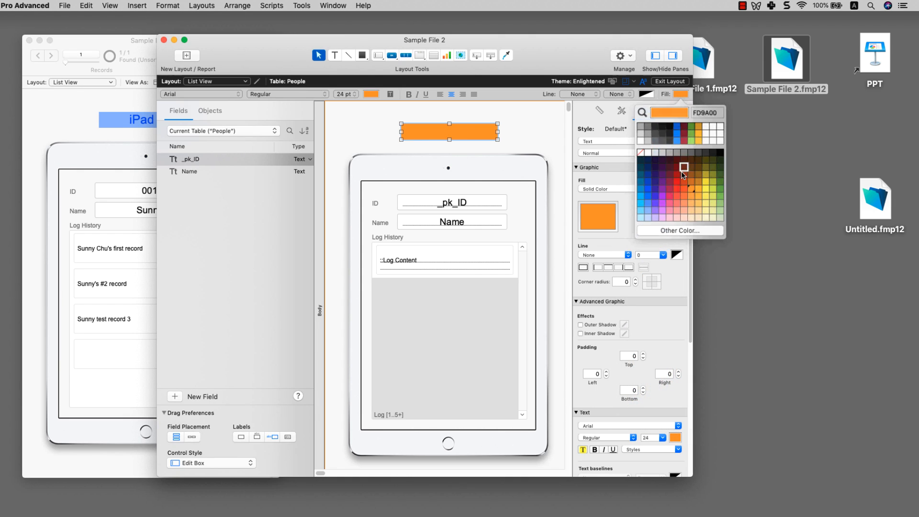
pyautogui.click(688, 206)
pyautogui.press('super+b')
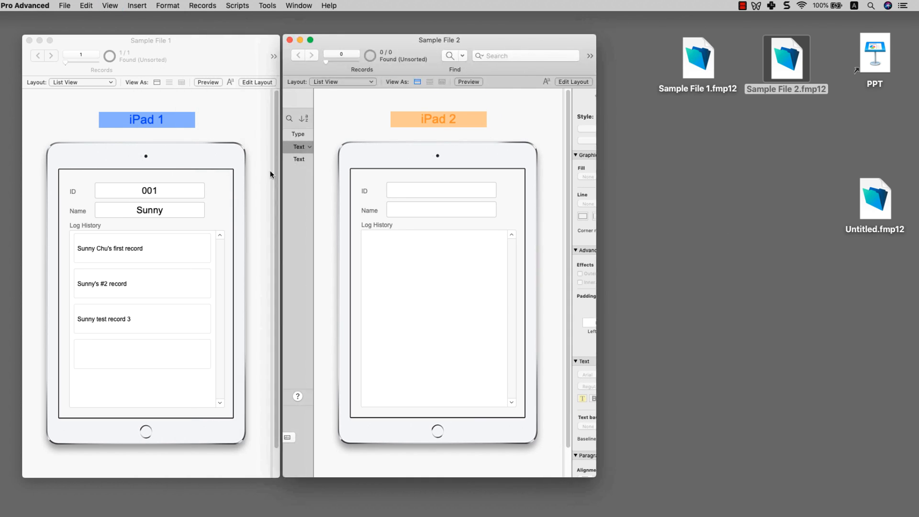
pyautogui.click(221, 45)
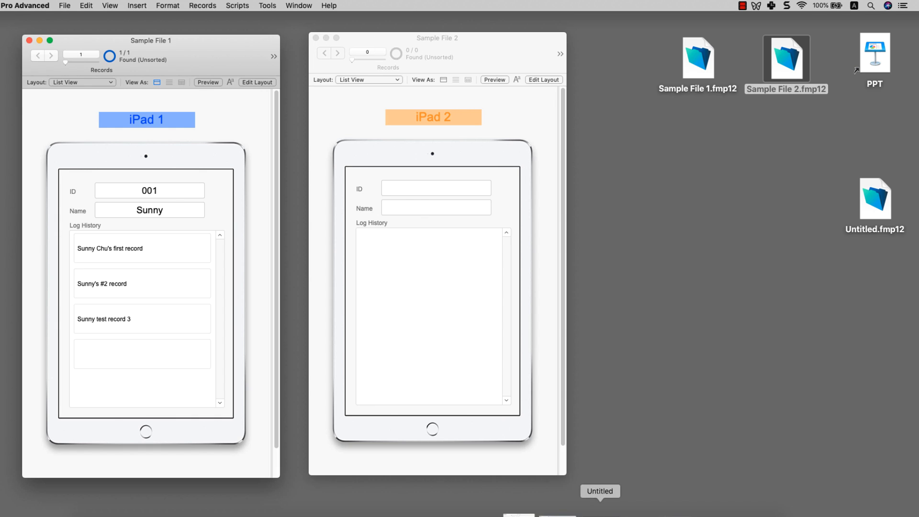
pyautogui.click(665, 512)
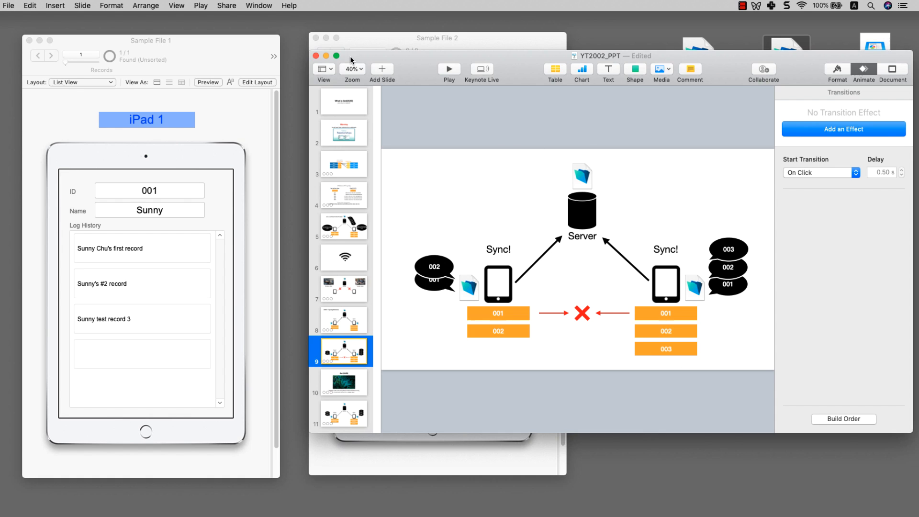
pyautogui.click(326, 55)
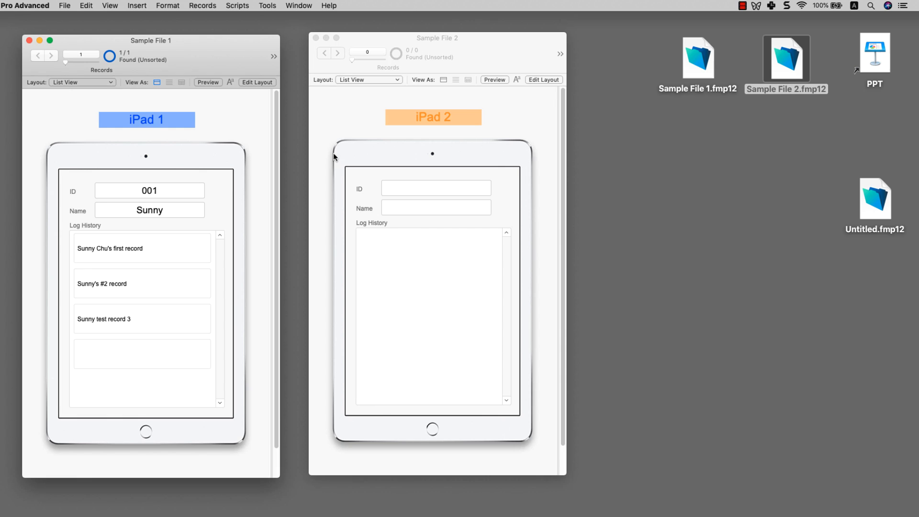
pyautogui.click(404, 154)
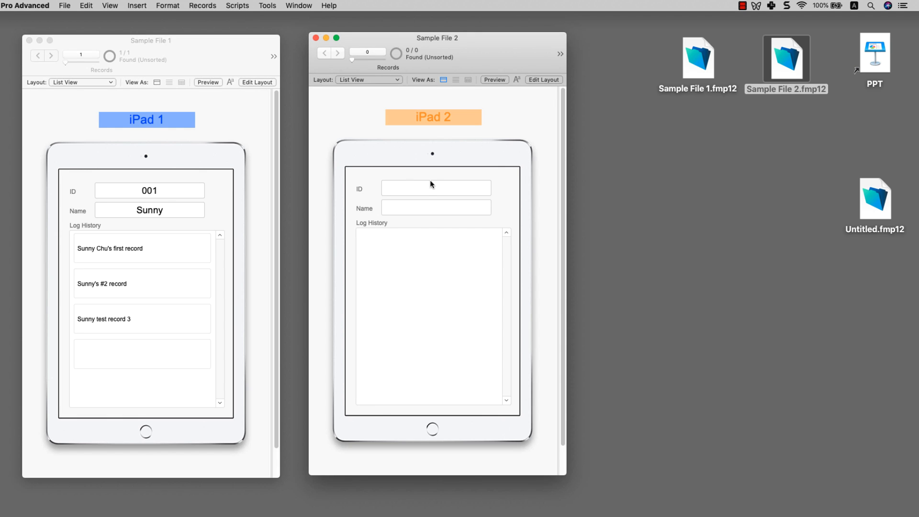
# Step: Add record 001 named Tom with log entries 'Tom's record 1' and 'Tom's Record 2'
pyautogui.press('super+n')
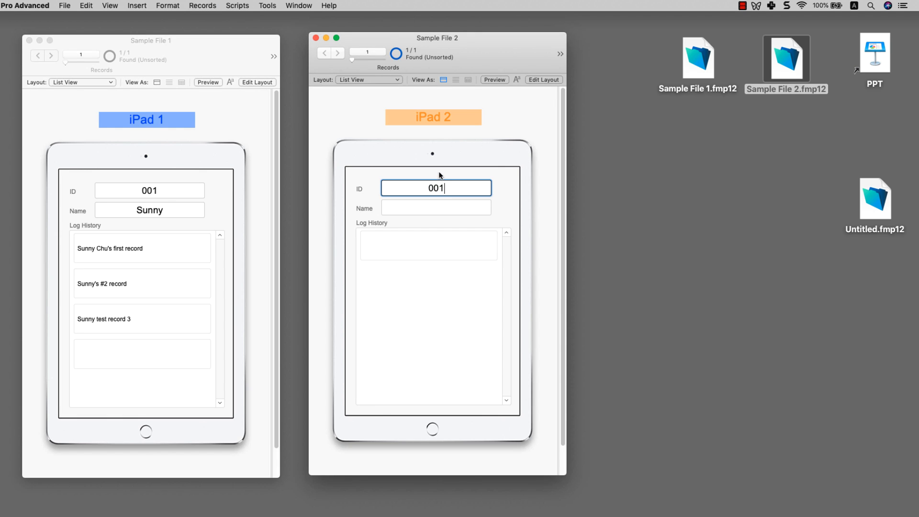
pyautogui.click(448, 206)
pyautogui.write('Tom')
pyautogui.click(443, 254)
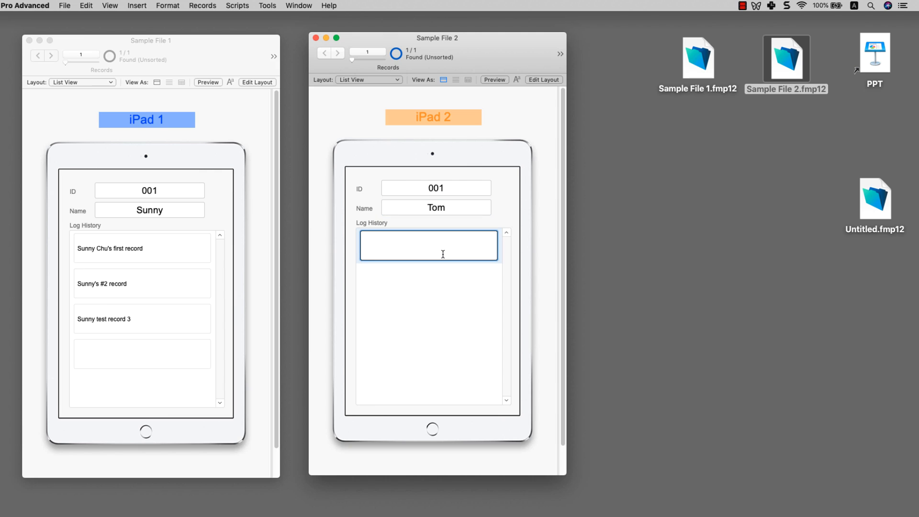
pyautogui.write("Tom's record 1")
pyautogui.click(450, 365)
pyautogui.click(430, 278)
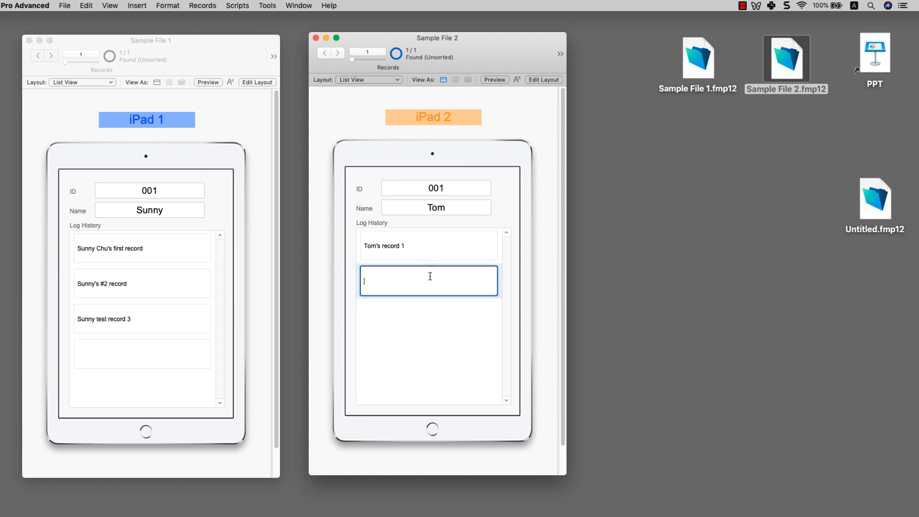
pyautogui.write("Tom's Record 2")
pyautogui.click(502, 201)
# Step: Add record 002 named Mary with log entries Mary 1, Mary 2 and Mary 3
pyautogui.press('super+n')
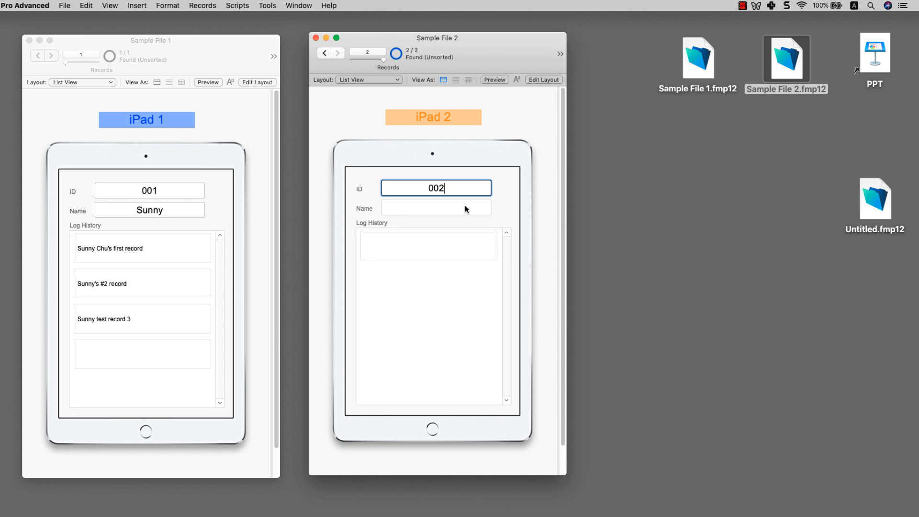
pyautogui.click(464, 206)
pyautogui.write('Mary')
pyautogui.click(465, 245)
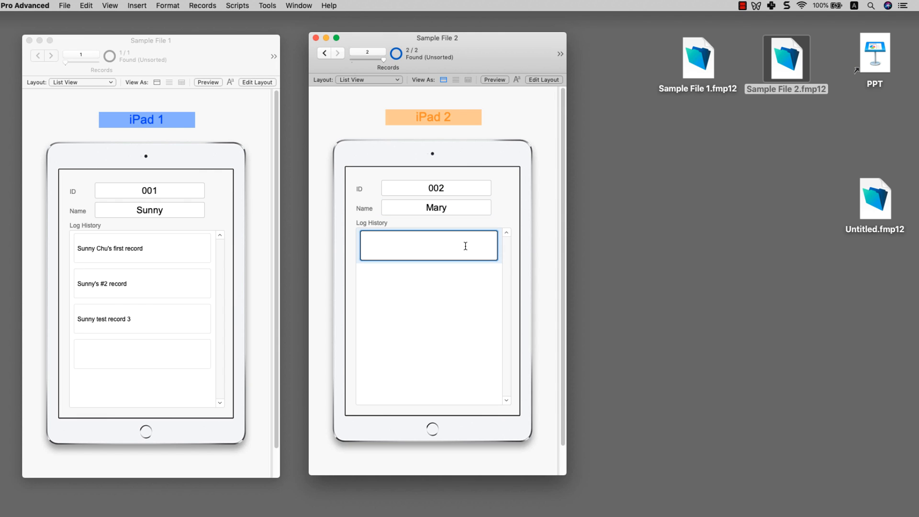
pyautogui.write('Mary 1')
pyautogui.click(506, 222)
pyautogui.click(433, 273)
pyautogui.write('Mary 2')
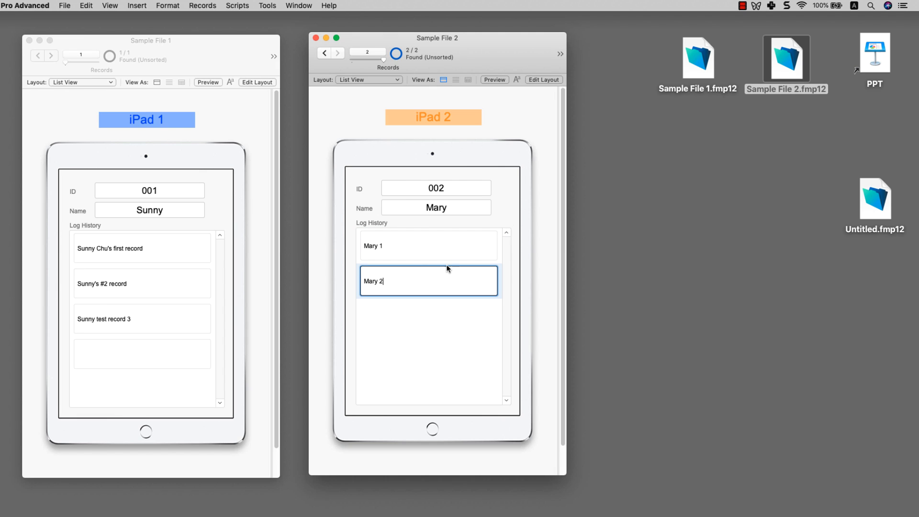
pyautogui.click(490, 206)
pyautogui.click(425, 313)
pyautogui.write('Mary ')
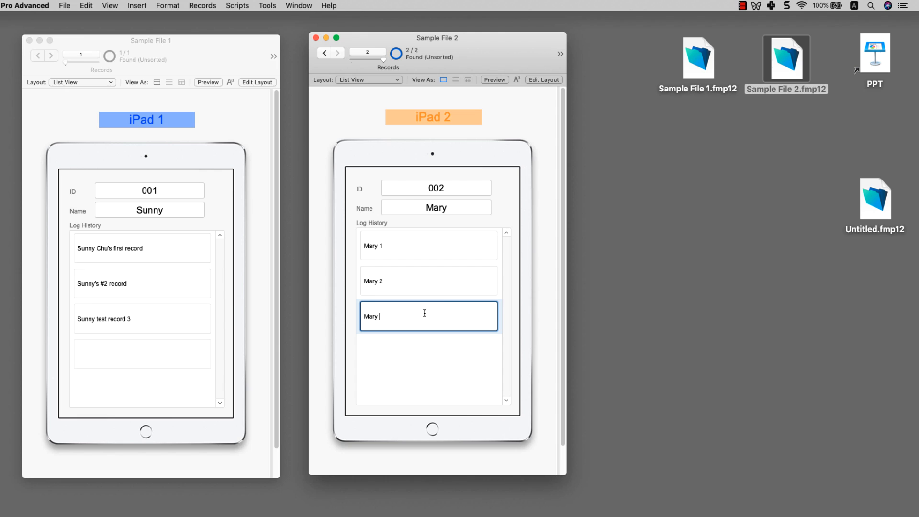
pyautogui.write('3')
pyautogui.click(498, 204)
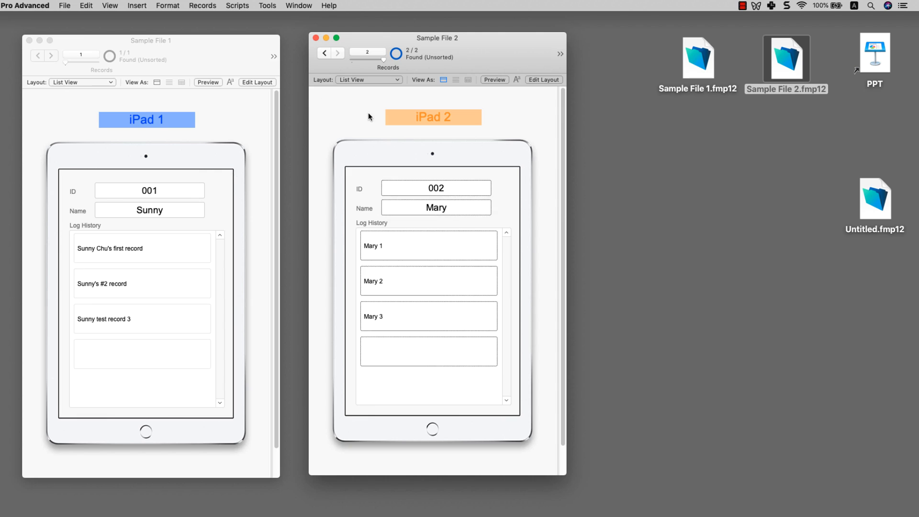
# Step: Step back to Tom's record and forward to Mary's to check both entries
pyautogui.click(327, 53)
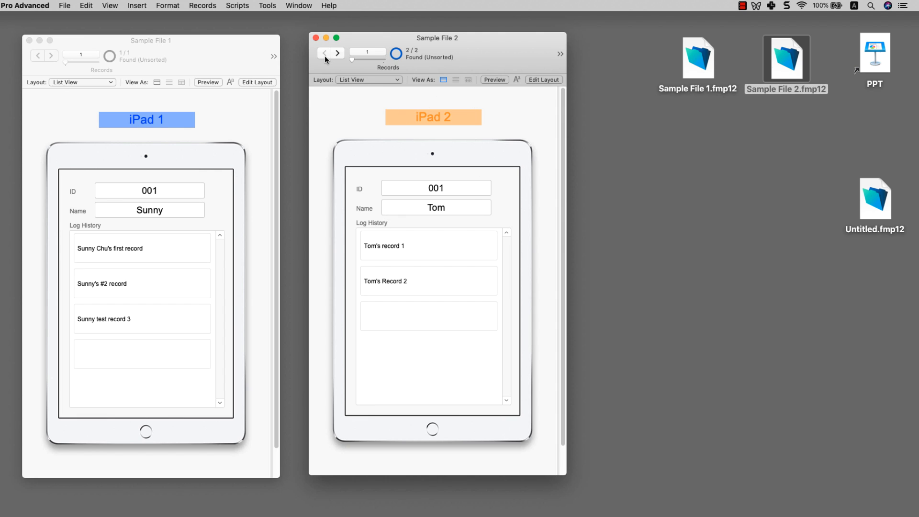
pyautogui.click(339, 55)
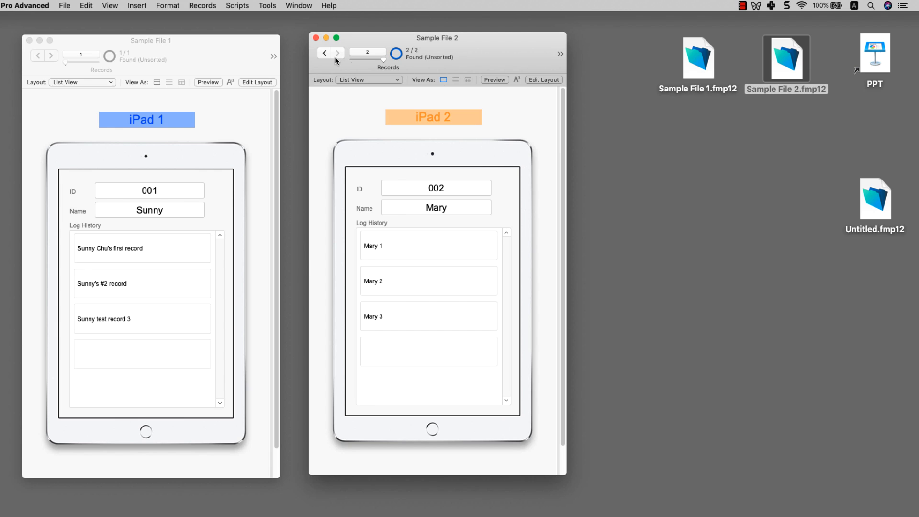
pyautogui.click(134, 192)
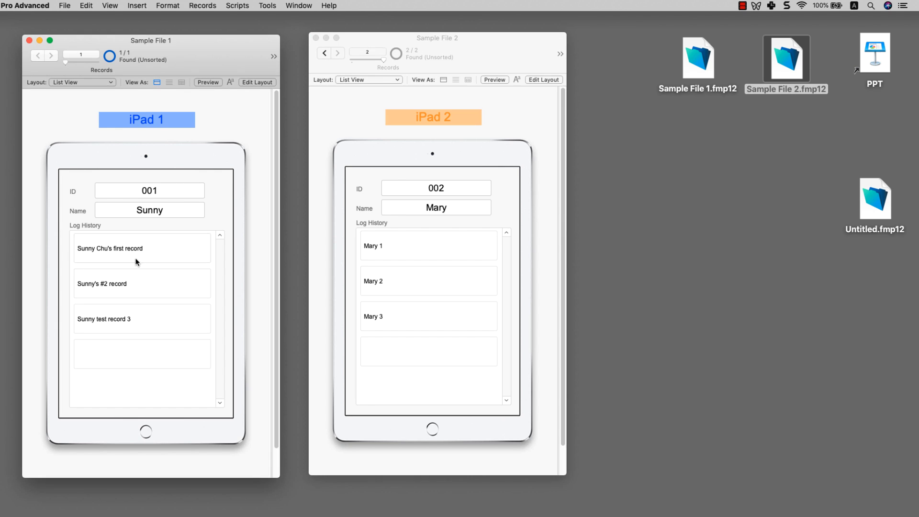
pyautogui.click(137, 282)
pyautogui.click(139, 254)
pyautogui.click(82, 82)
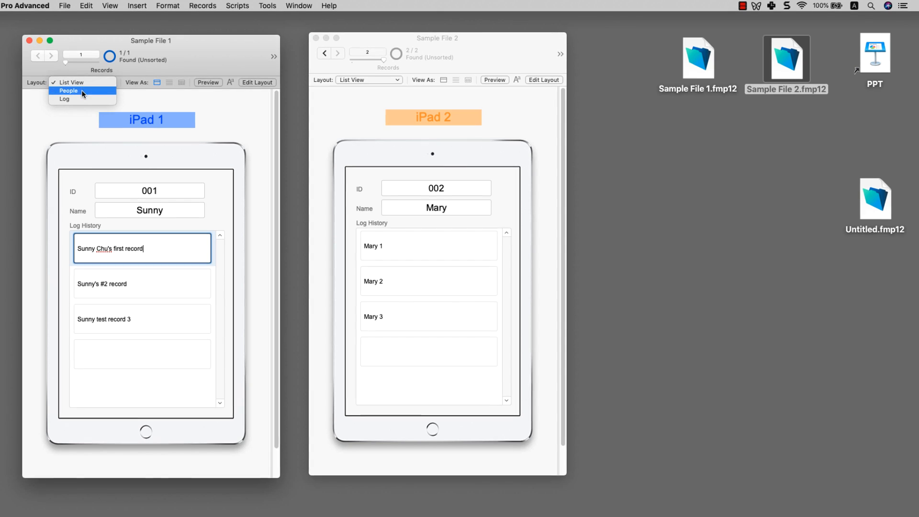
pyautogui.click(82, 90)
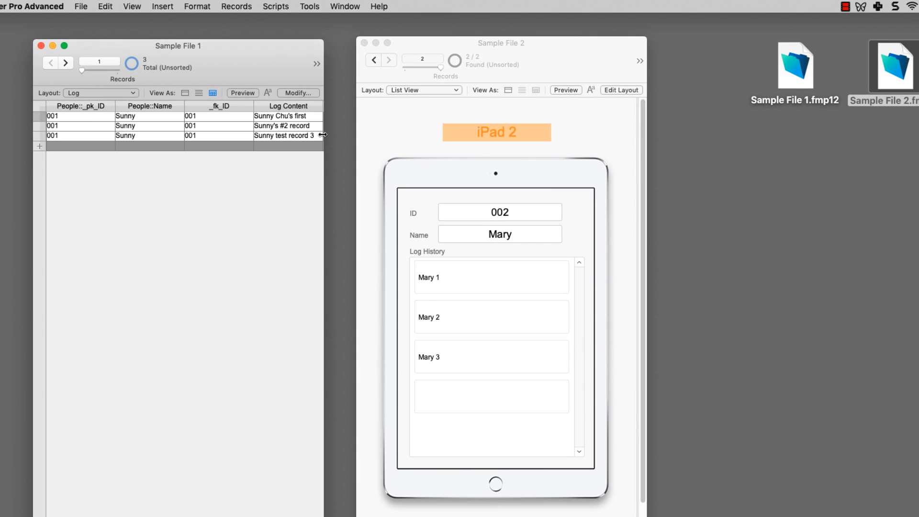
pyautogui.moveTo(322, 135)
pyautogui.mouseDown()
pyautogui.moveTo(351, 135)
pyautogui.moveTo(340, 134)
pyautogui.mouseUp()
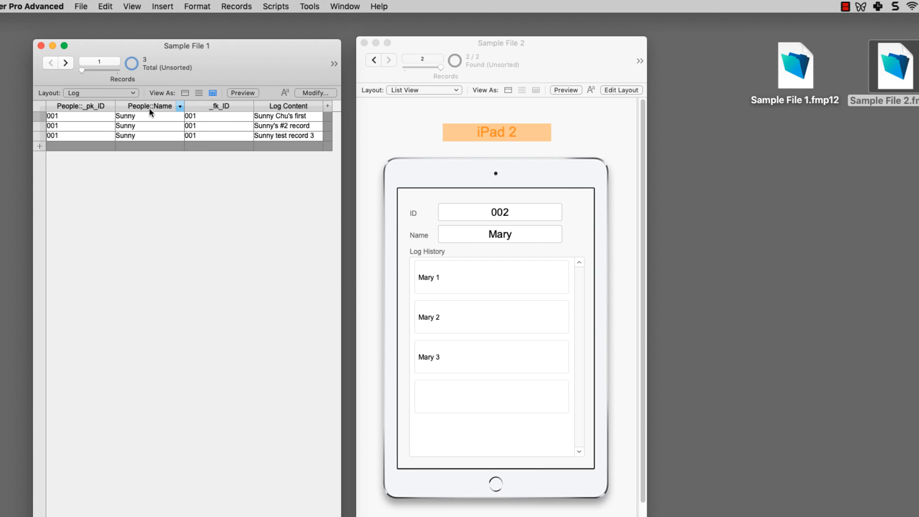
pyautogui.click(394, 116)
pyautogui.click(431, 90)
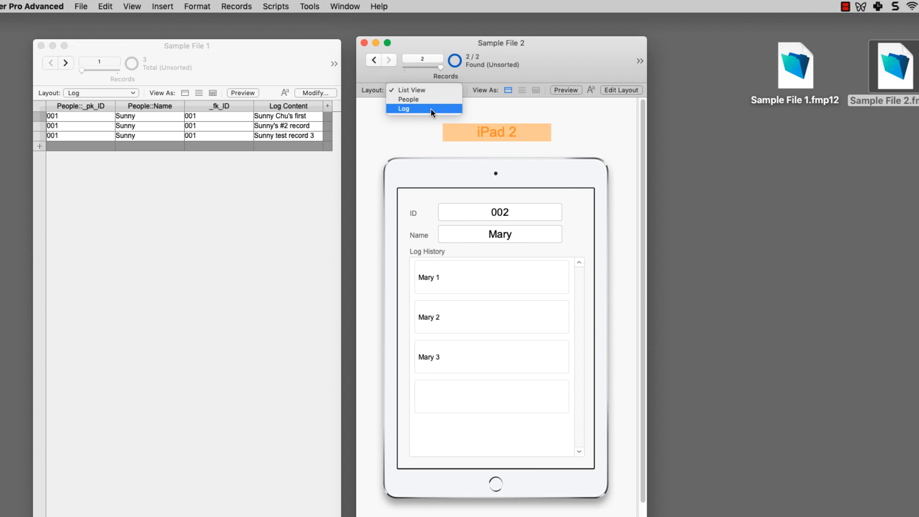
pyautogui.click(431, 108)
pyautogui.moveTo(646, 155); pyautogui.dragTo(732, 152)
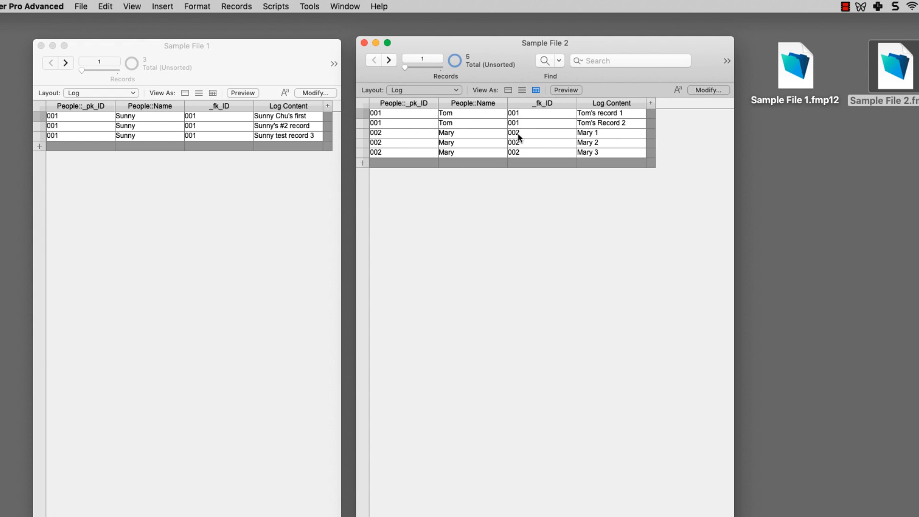
pyautogui.click(410, 90)
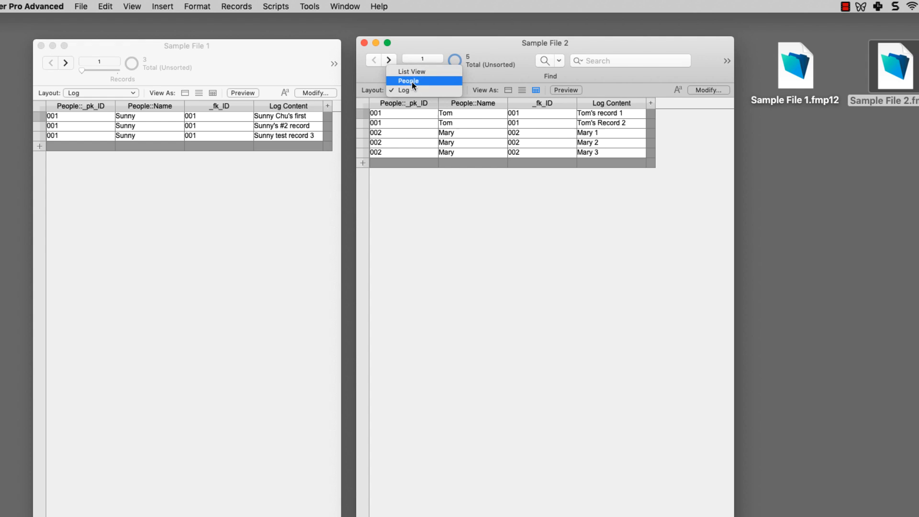
pyautogui.click(411, 82)
pyautogui.click(82, 94)
pyautogui.click(87, 74)
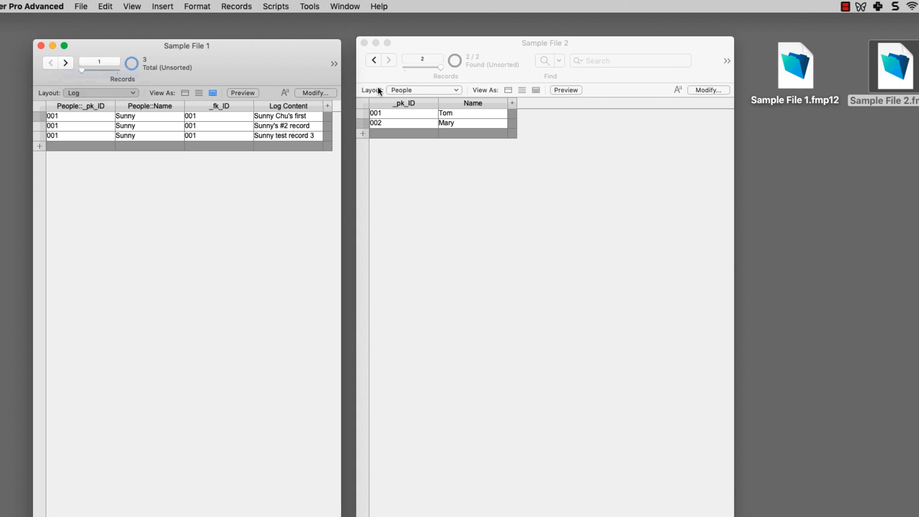
pyautogui.click(406, 90)
pyautogui.click(417, 81)
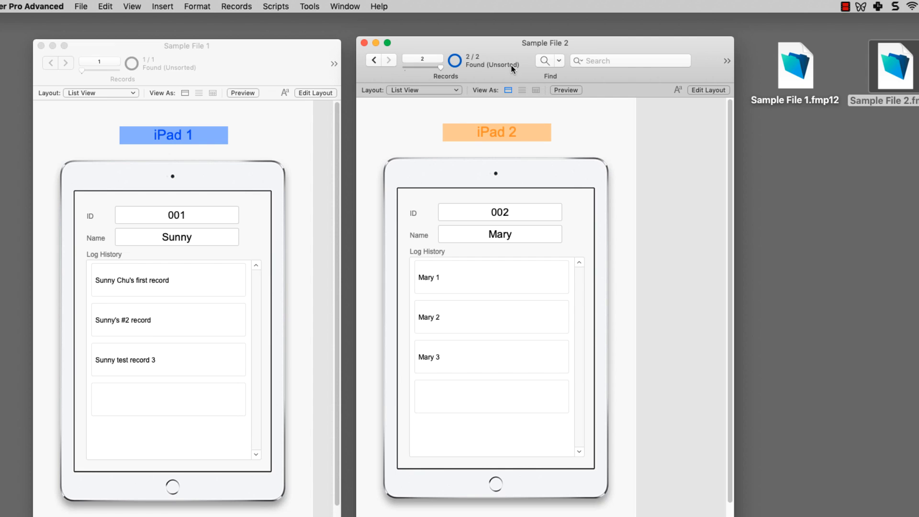
# Step: Run the Import script to bring Sample File 1.fmp12's People records into Sample File 2
pyautogui.click(280, 8)
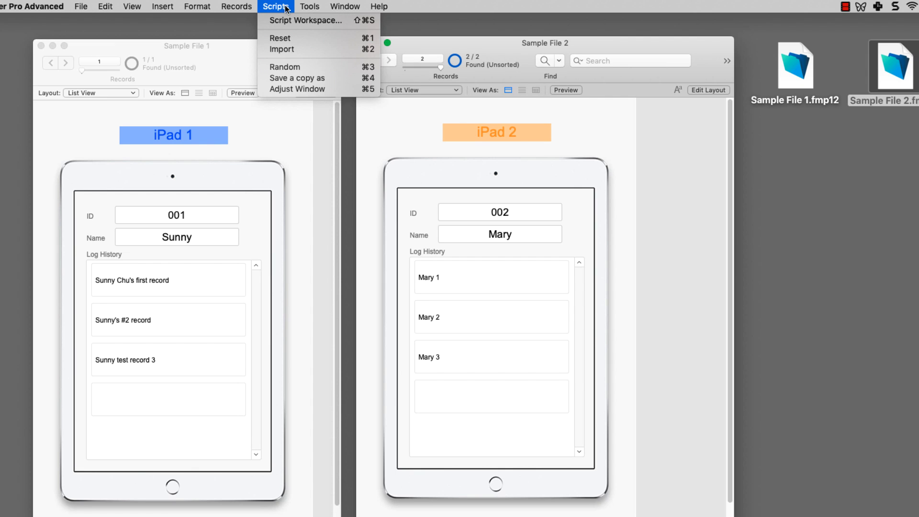
pyautogui.click(288, 49)
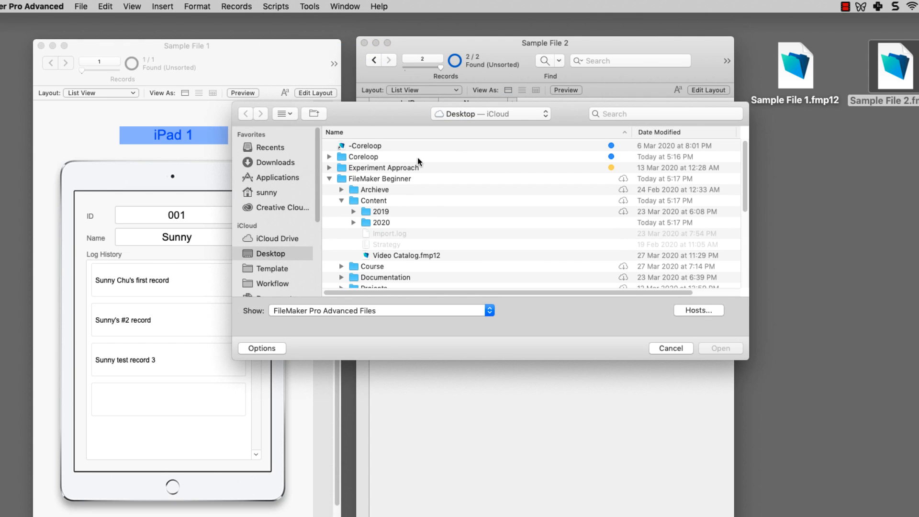
pyautogui.click(329, 179)
pyautogui.scroll(-3, 349, 197)
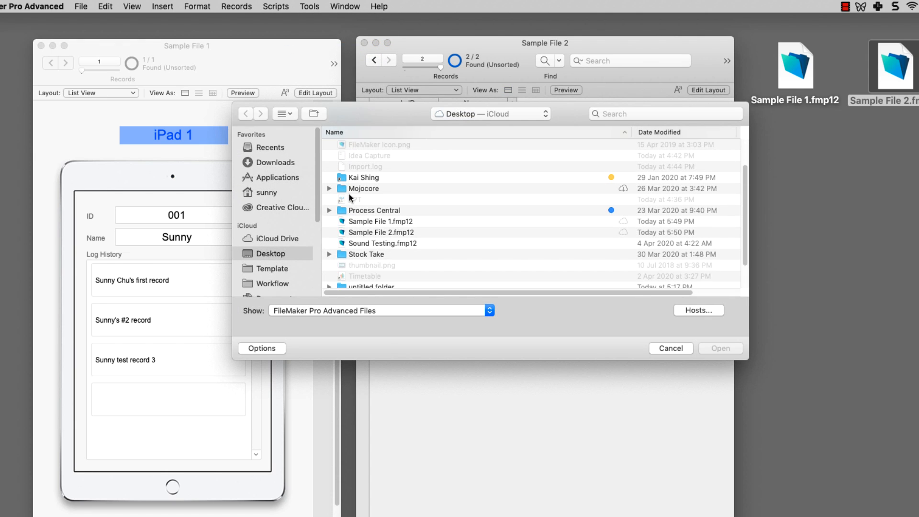
pyautogui.click(372, 222)
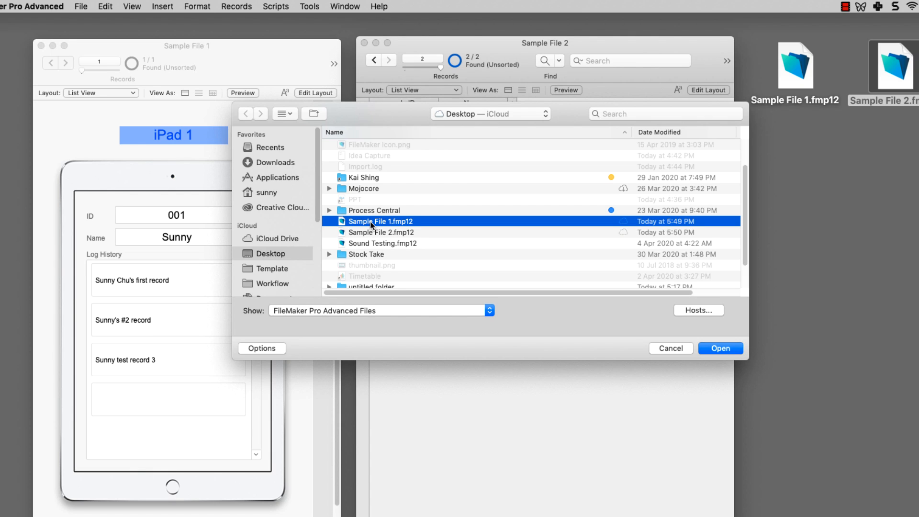
pyautogui.doubleClick(369, 221)
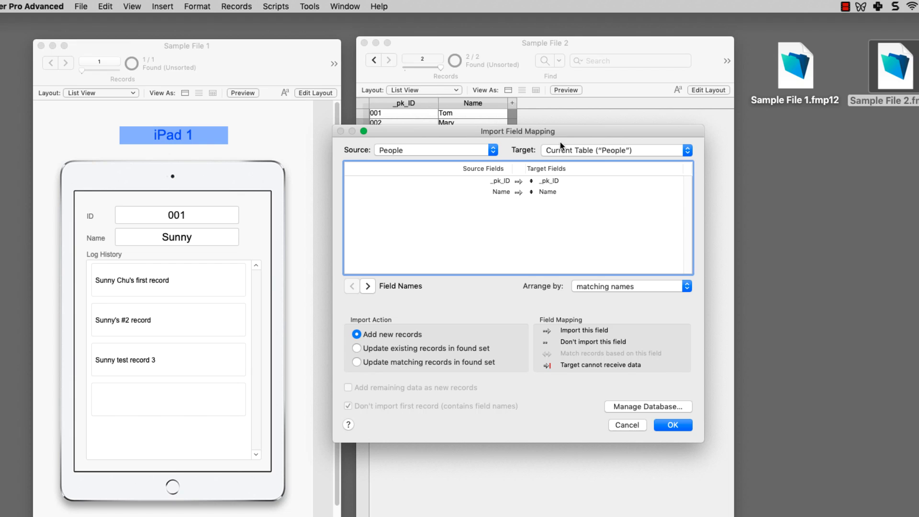
pyautogui.click(678, 428)
pyautogui.click(554, 258)
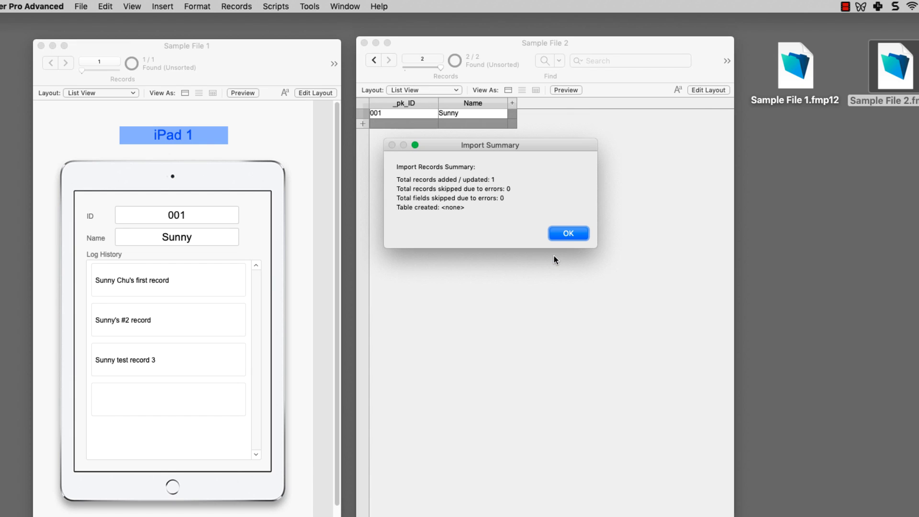
pyautogui.click(566, 234)
pyautogui.press('super+o')
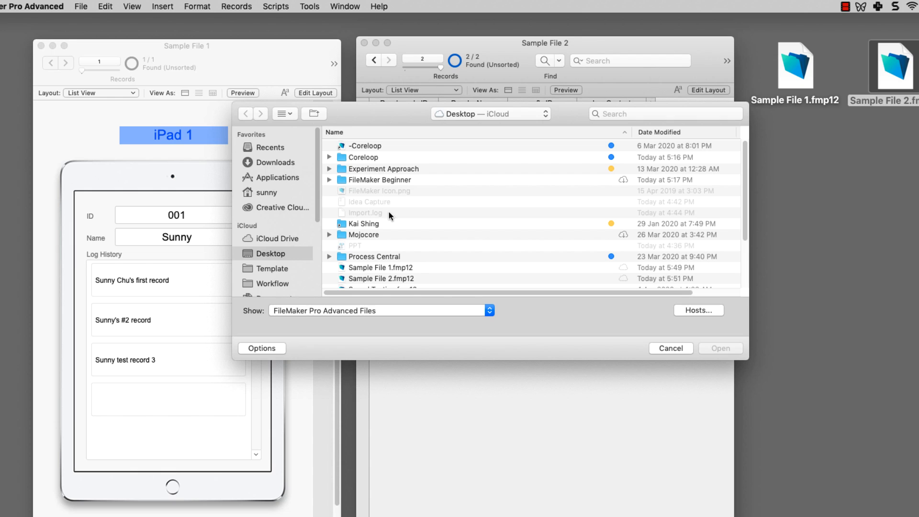
# Step: Import Sample File 1.fmp12's Log records into Sample File 2 as well
pyautogui.scroll(-2, 389, 217)
pyautogui.doubleClick(388, 253)
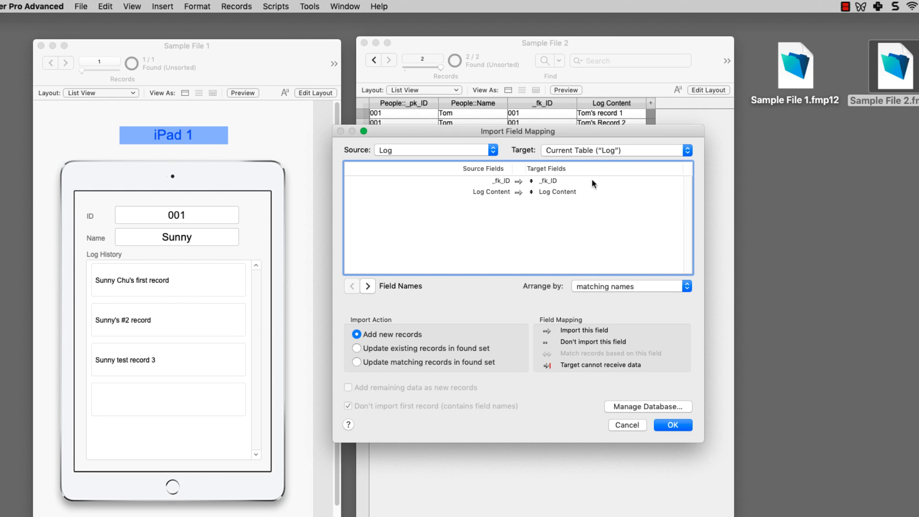
pyautogui.click(664, 423)
pyautogui.click(565, 234)
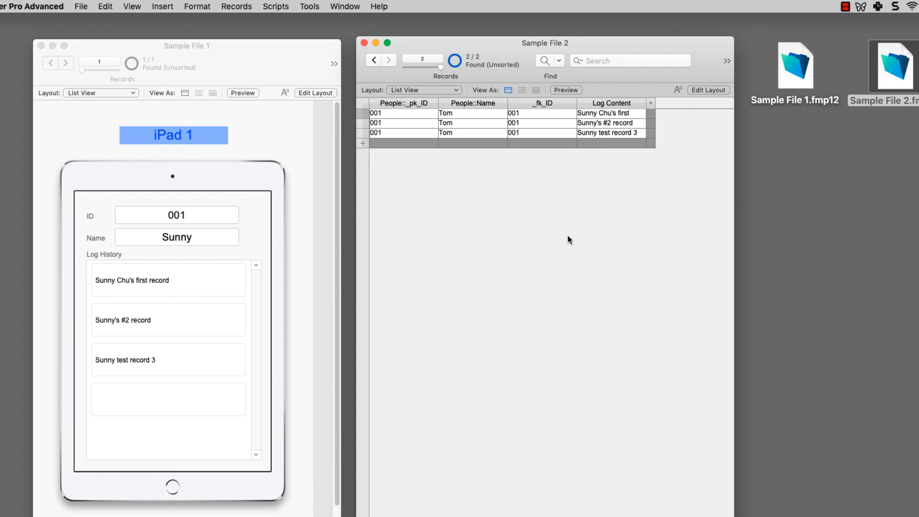
# Step: Dismiss the import-finished notice and browse to the third record holding merged logs
pyautogui.click(609, 375)
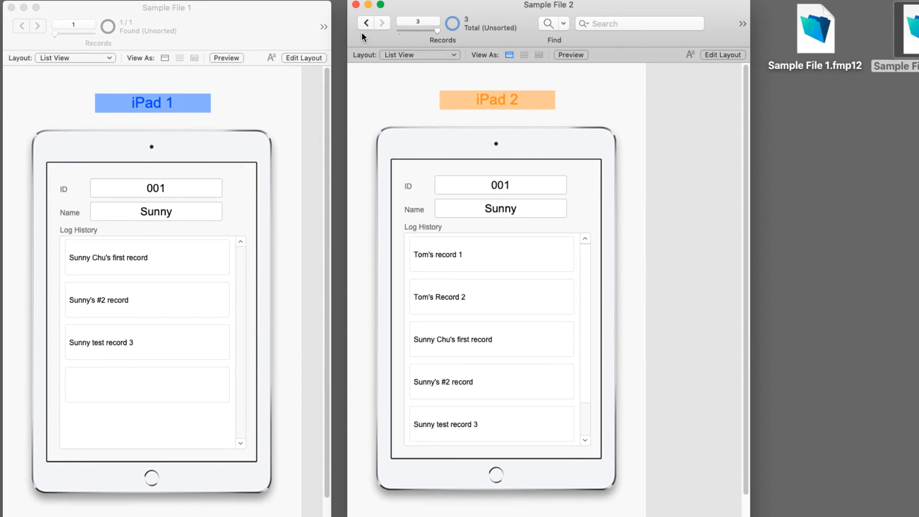
pyautogui.click(365, 25)
pyautogui.click(365, 25)
pyautogui.click(382, 24)
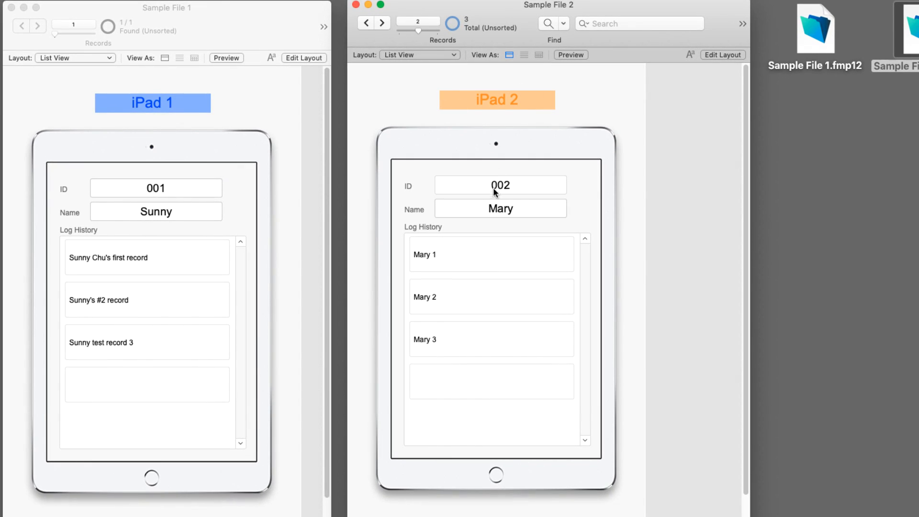
pyautogui.click(383, 23)
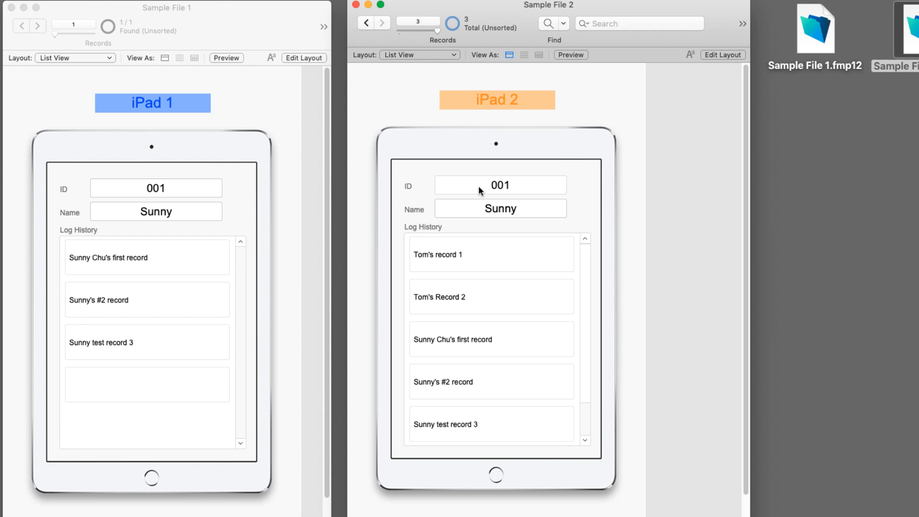
# Step: Go through the five Log History entries shown on the imported 001 record
pyautogui.click(478, 259)
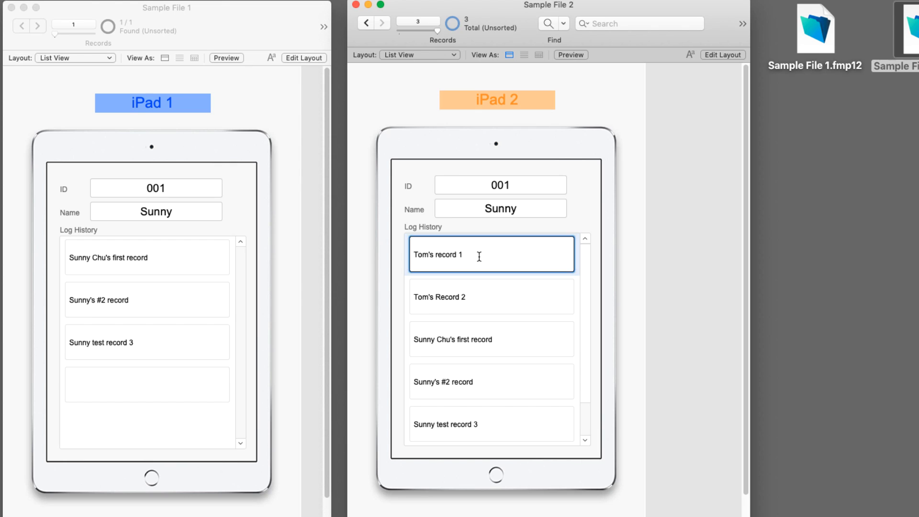
pyautogui.click(478, 297)
pyautogui.click(486, 328)
pyautogui.click(494, 389)
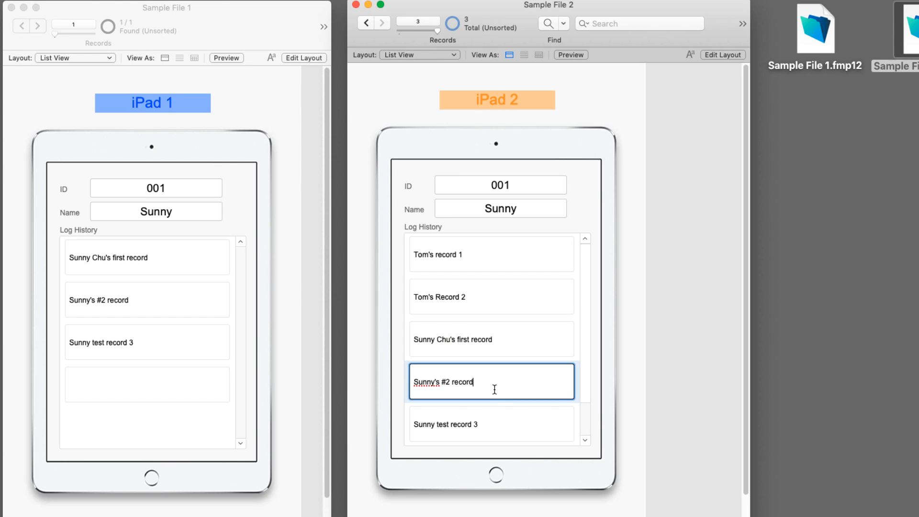
pyautogui.click(494, 414)
pyautogui.scroll(-2, 504, 383)
pyautogui.scroll(2, 505, 384)
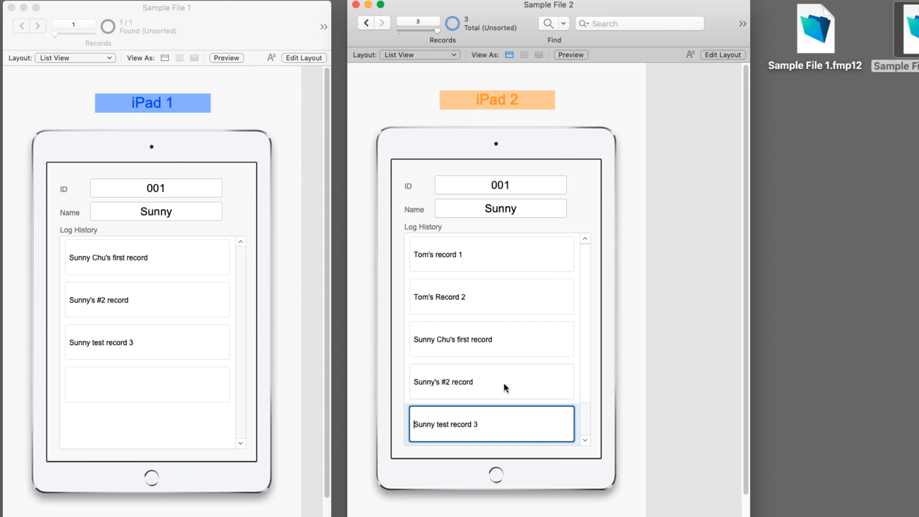
pyautogui.click(493, 251)
pyautogui.click(491, 292)
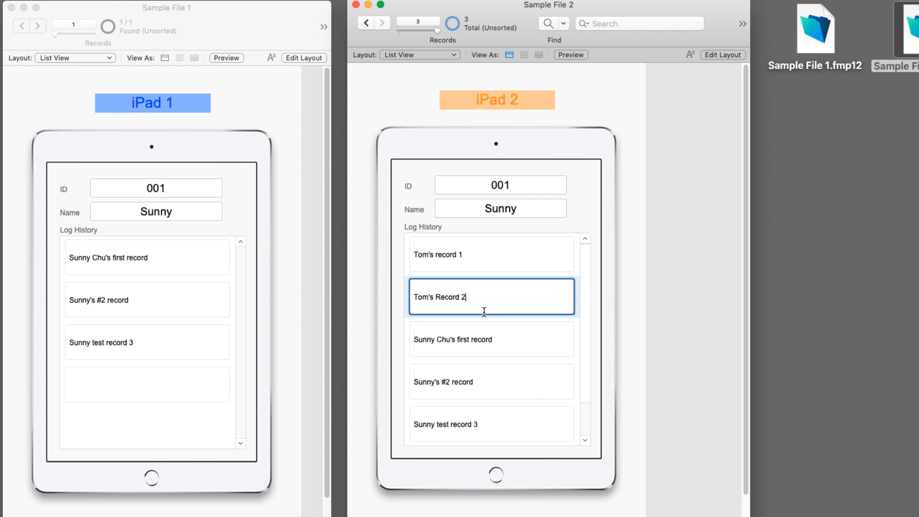
pyautogui.click(492, 340)
pyautogui.click(495, 409)
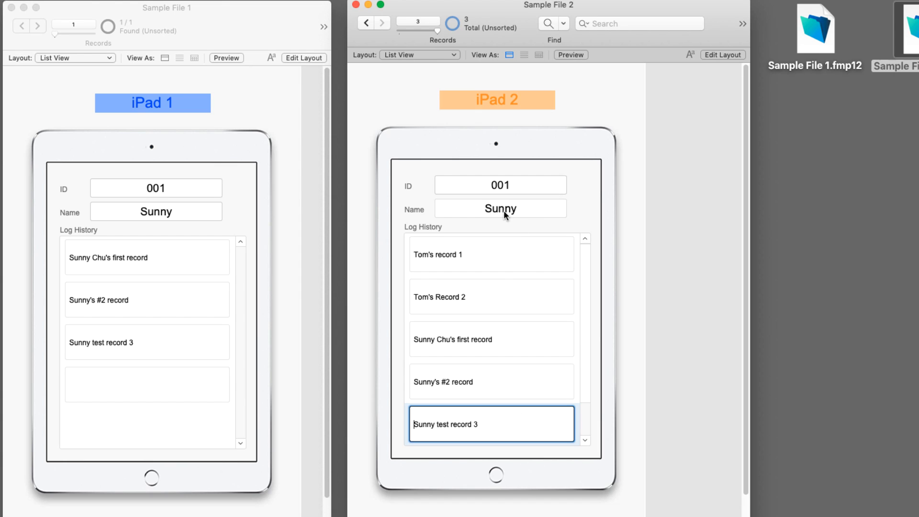
pyautogui.click(480, 252)
pyautogui.click(482, 287)
pyautogui.moveTo(473, 339); pyautogui.dragTo(474, 342)
pyautogui.click(470, 388)
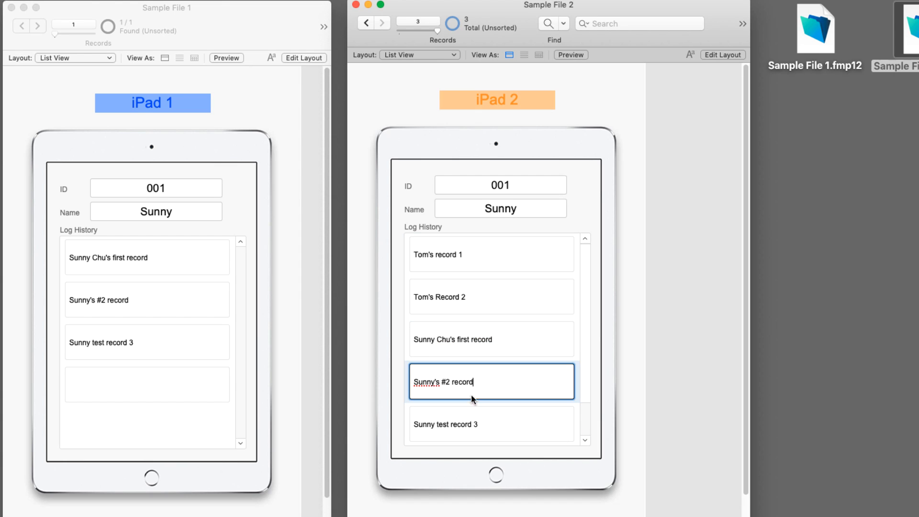
pyautogui.click(476, 413)
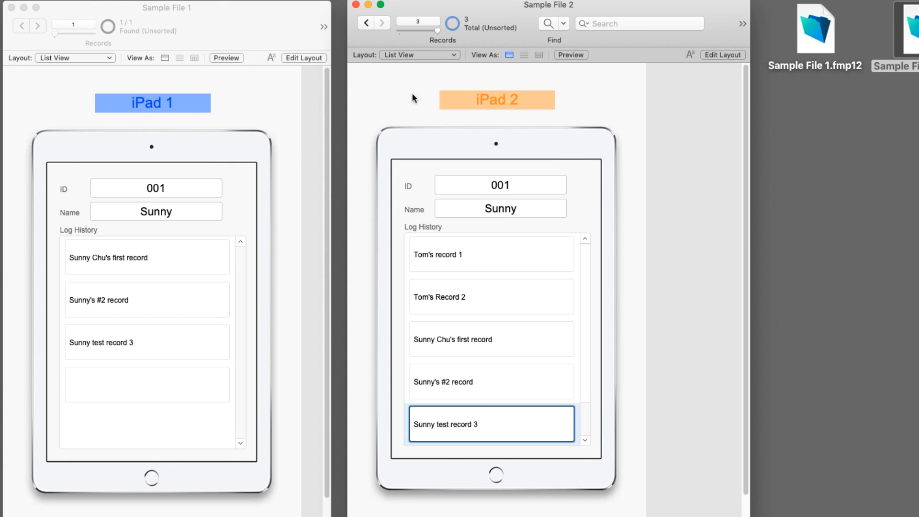
# Step: Return to the original 001 record and confirm it shows the same five log entries
pyautogui.click(366, 24)
pyautogui.click(366, 25)
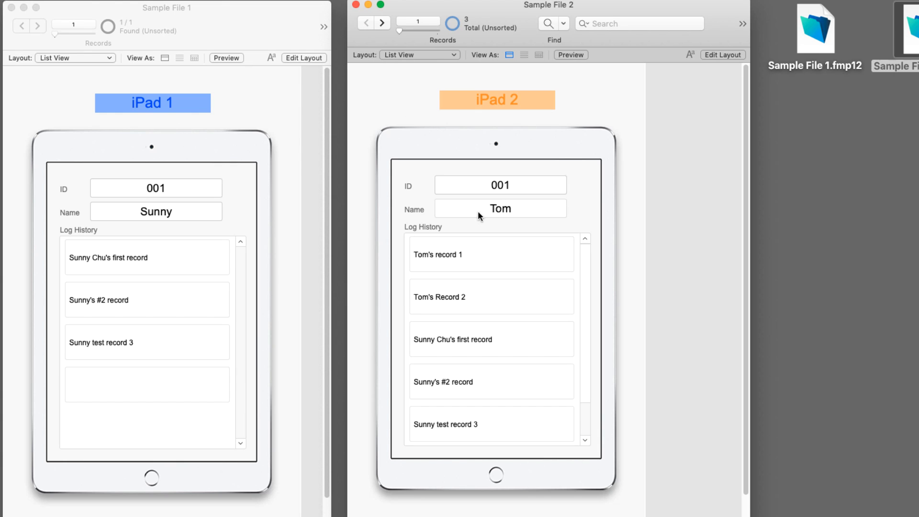
pyautogui.click(468, 248)
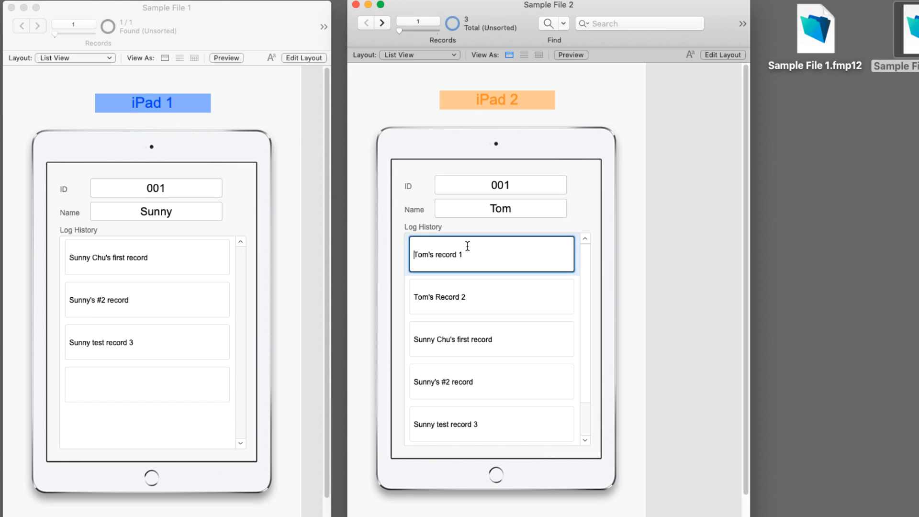
pyautogui.click(478, 300)
pyautogui.click(500, 340)
pyautogui.click(496, 383)
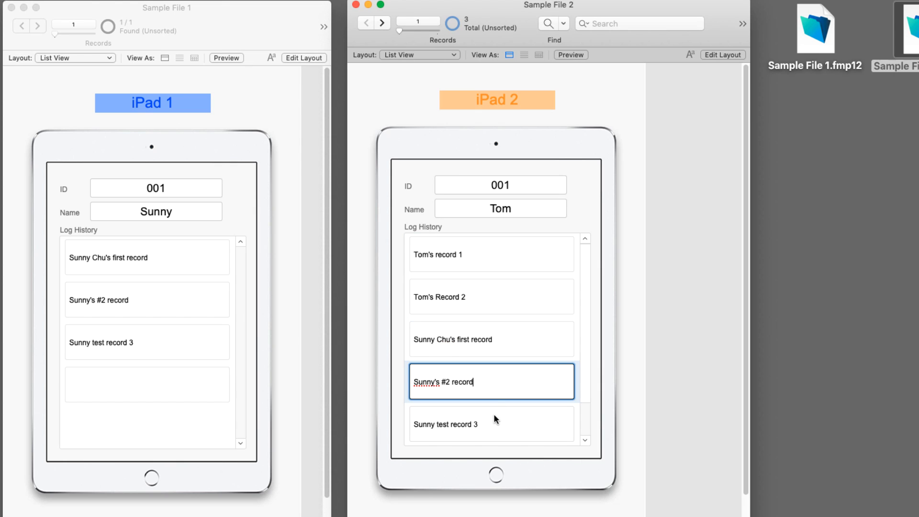
pyautogui.click(493, 417)
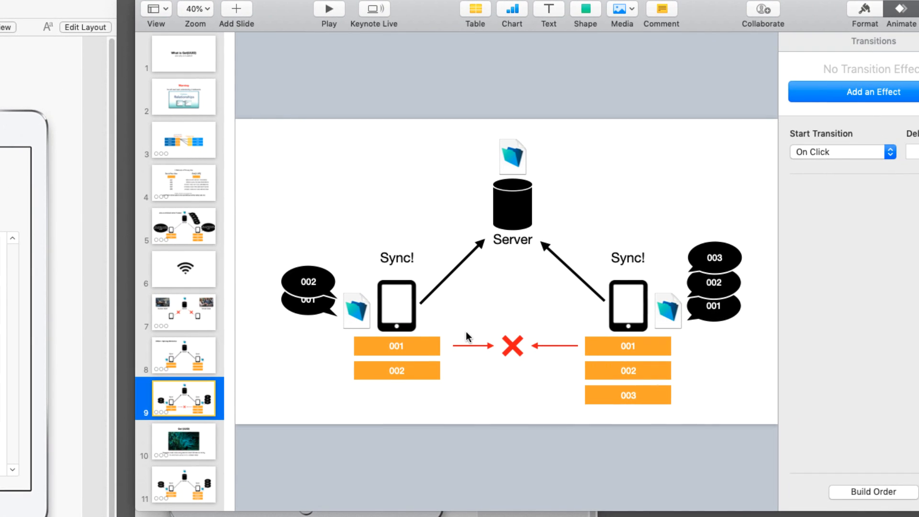
# Step: Append (Tom) to the left 001 box and the Sample File 1 person's name to the right one
pyautogui.click(410, 347)
pyautogui.click(409, 348)
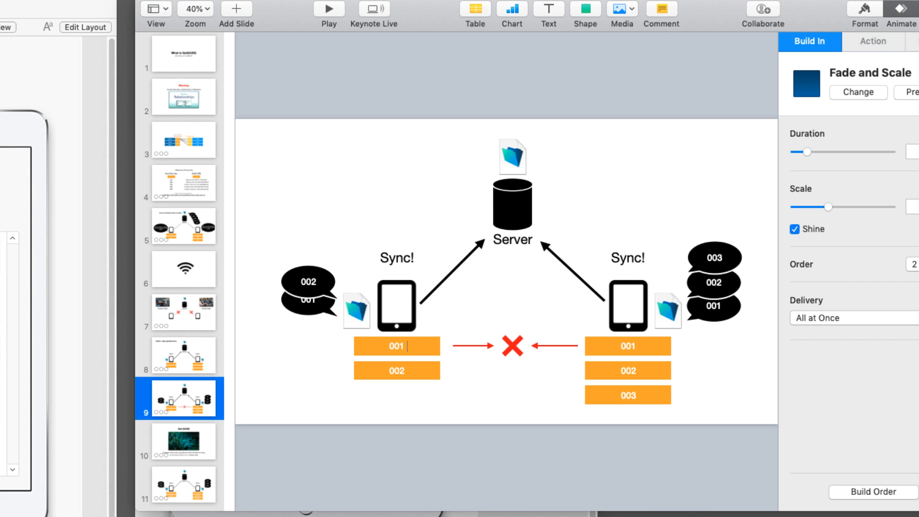
pyautogui.write('(Tom)')
pyautogui.click(637, 346)
pyautogui.click(641, 346)
pyautogui.write('(Sunny)')
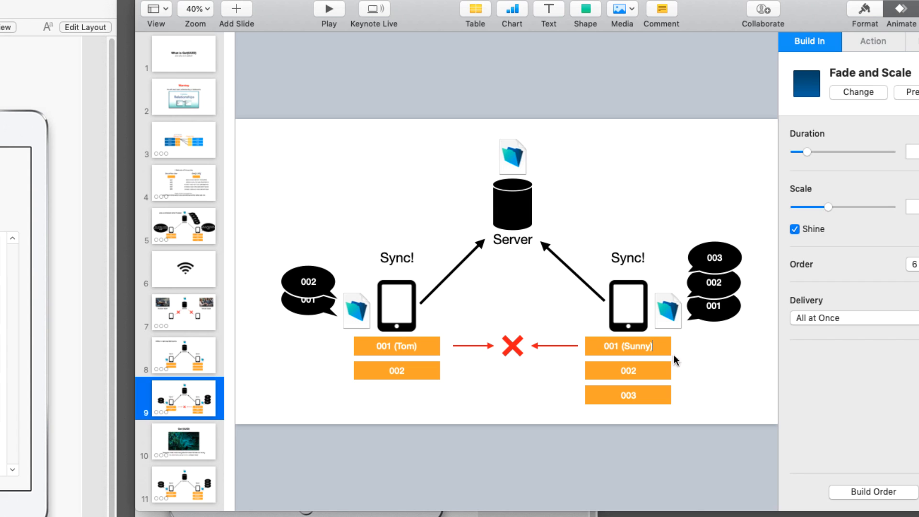
pyautogui.click(674, 359)
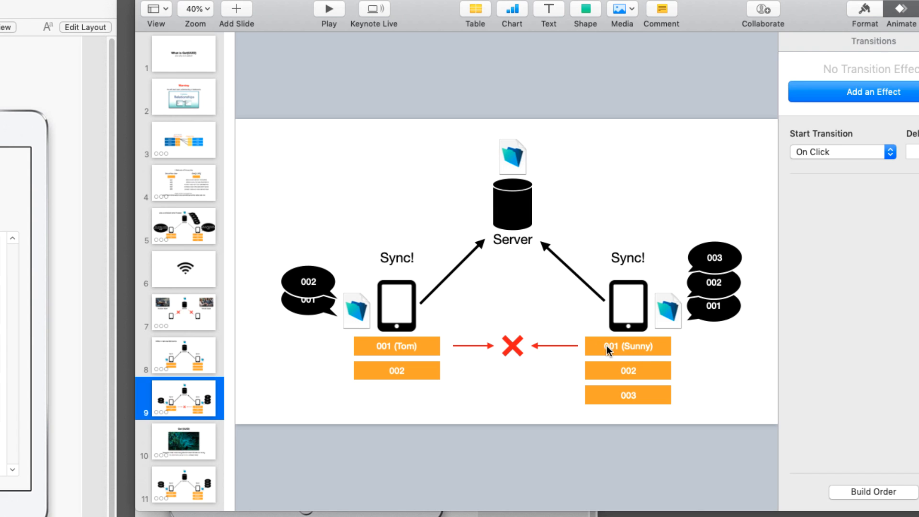
pyautogui.click(393, 348)
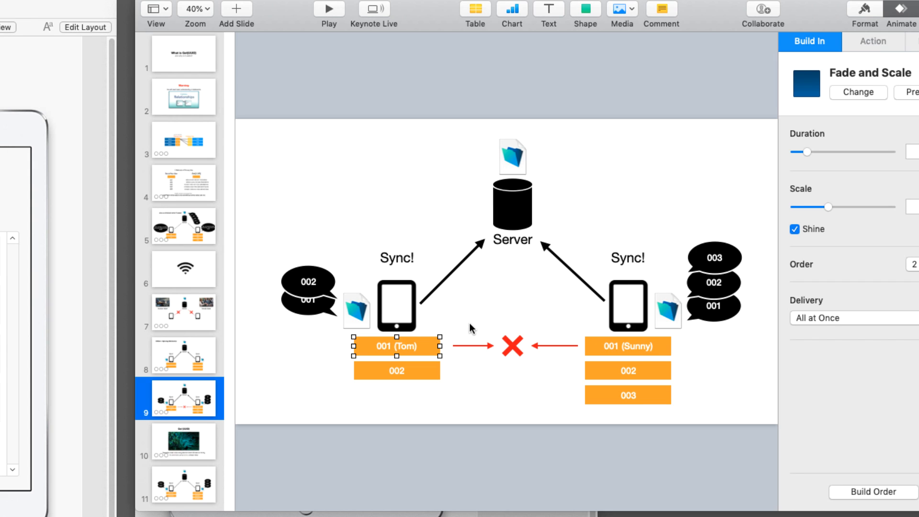
pyautogui.click(160, 0)
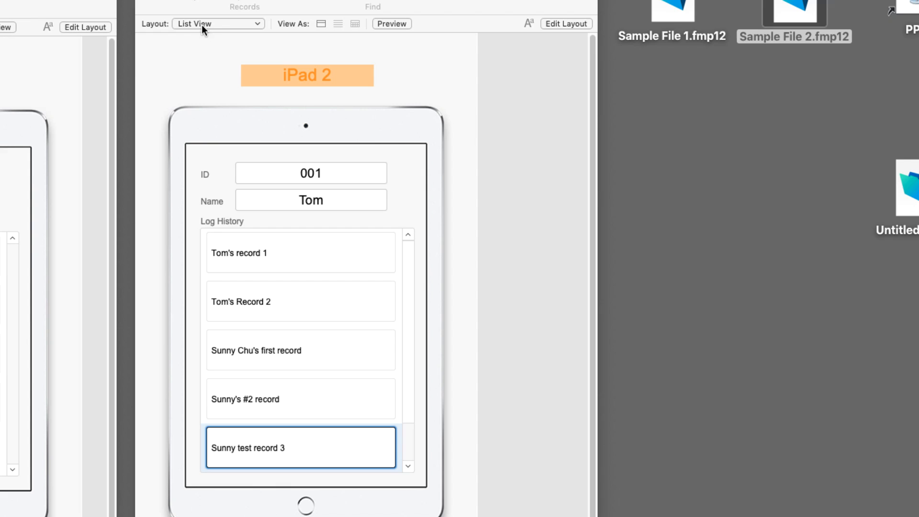
pyautogui.click(213, 23)
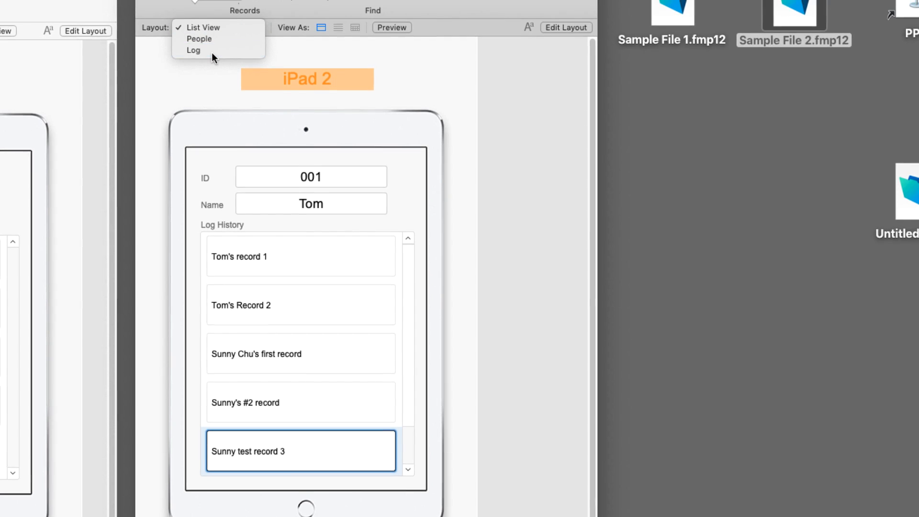
pyautogui.click(212, 52)
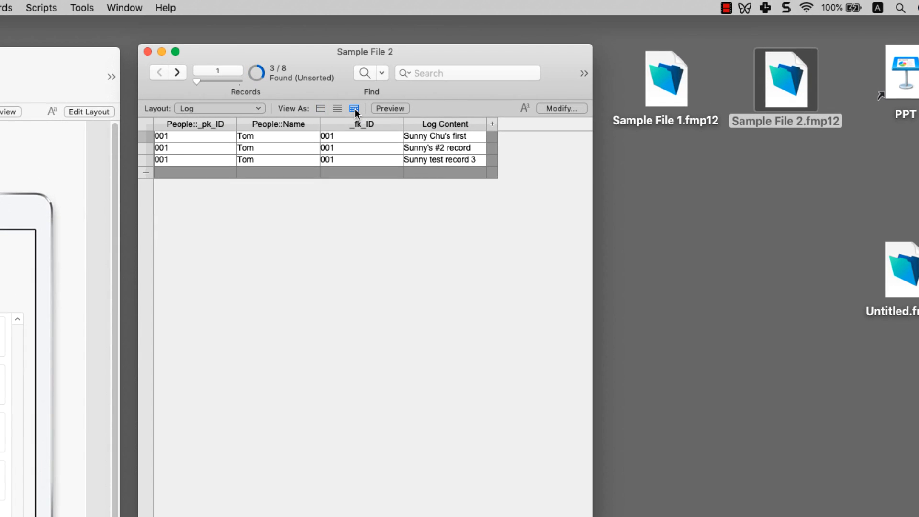
pyautogui.press('super+j')
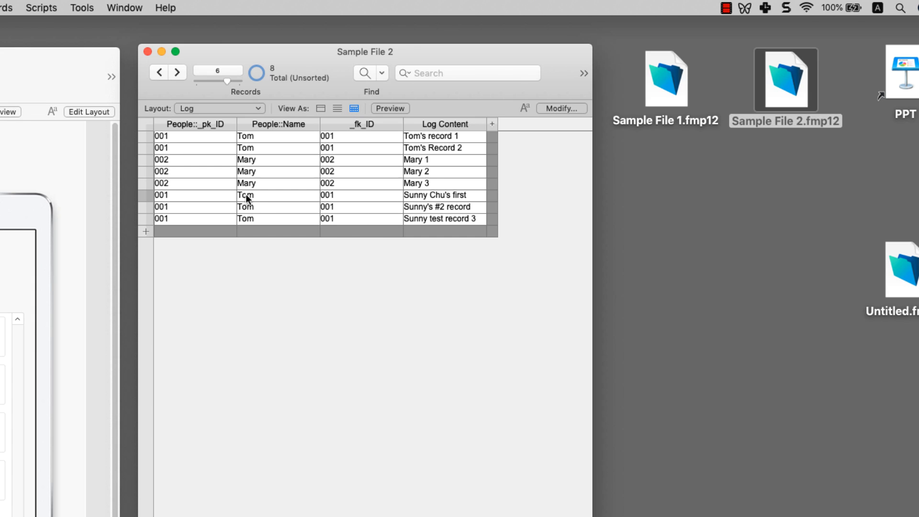
pyautogui.click(216, 193)
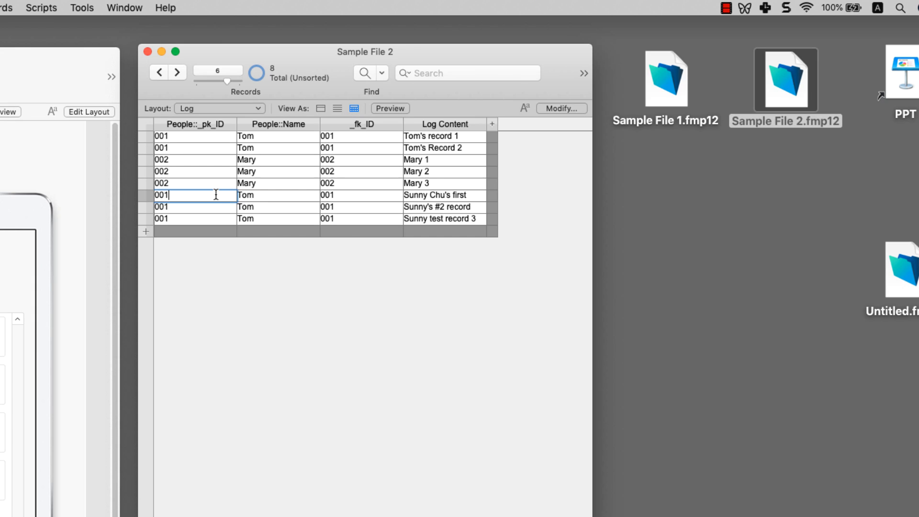
pyautogui.click(428, 136)
pyautogui.click(388, 147)
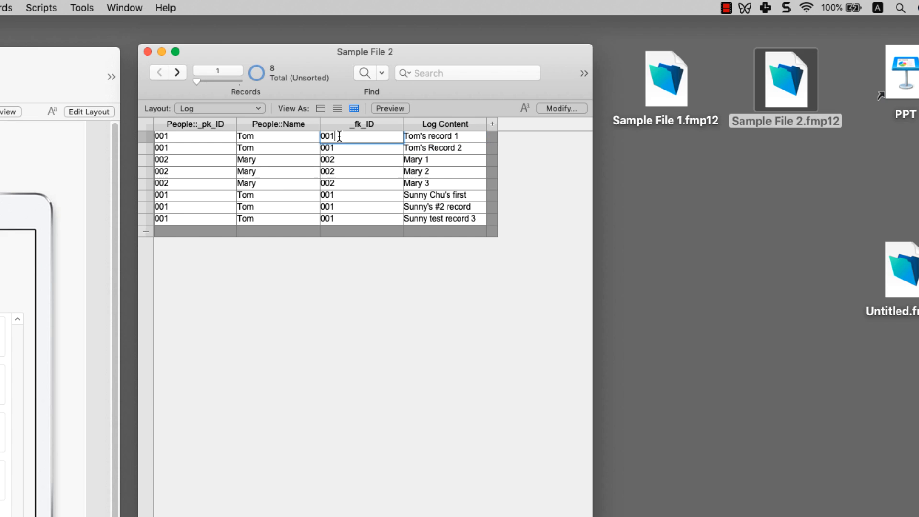
pyautogui.click(449, 197)
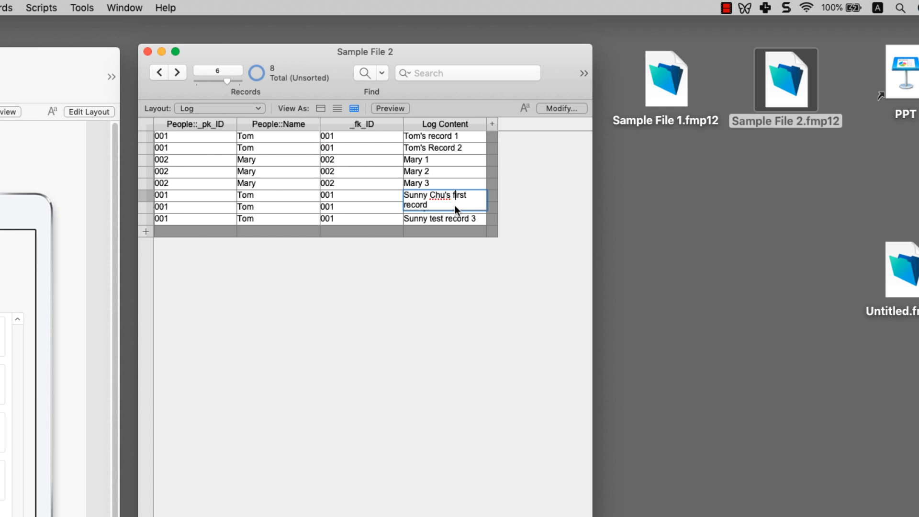
pyautogui.click(452, 220)
pyautogui.click(440, 207)
pyautogui.click(343, 196)
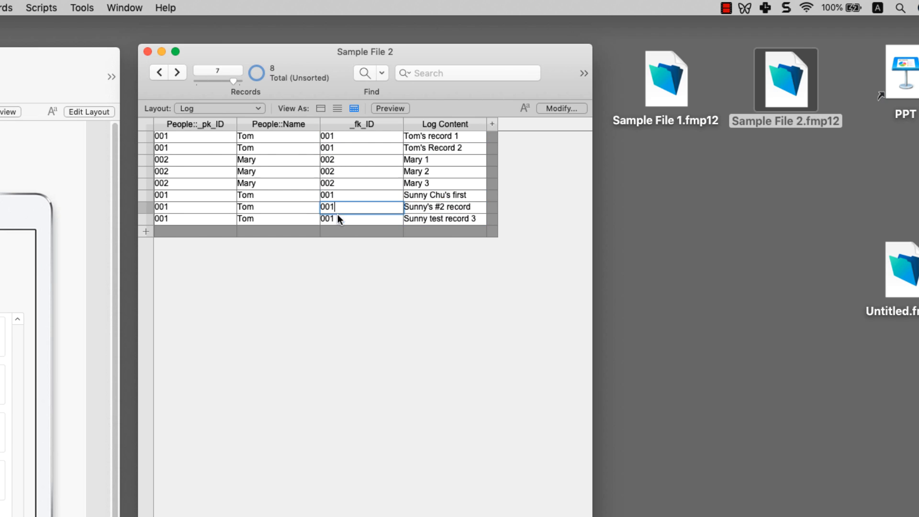
pyautogui.click(338, 216)
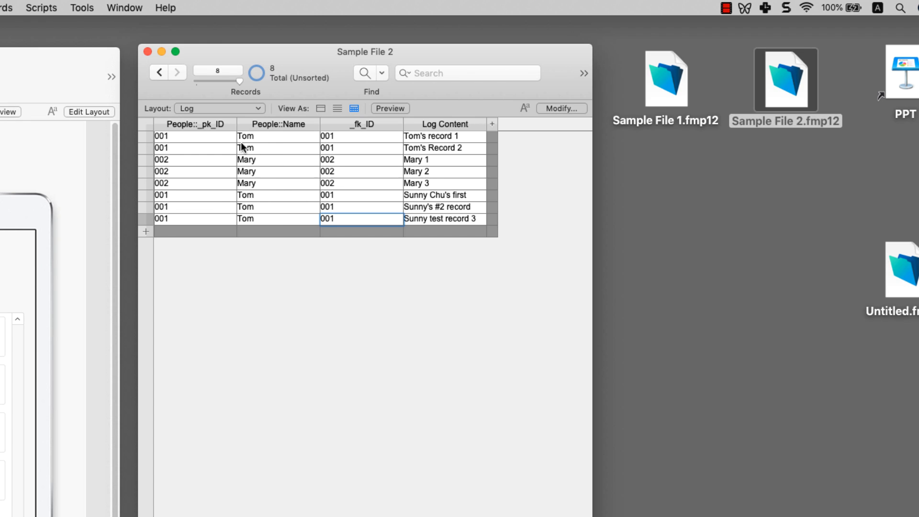
pyautogui.click(336, 195)
pyautogui.click(342, 136)
pyautogui.click(336, 149)
pyautogui.click(337, 194)
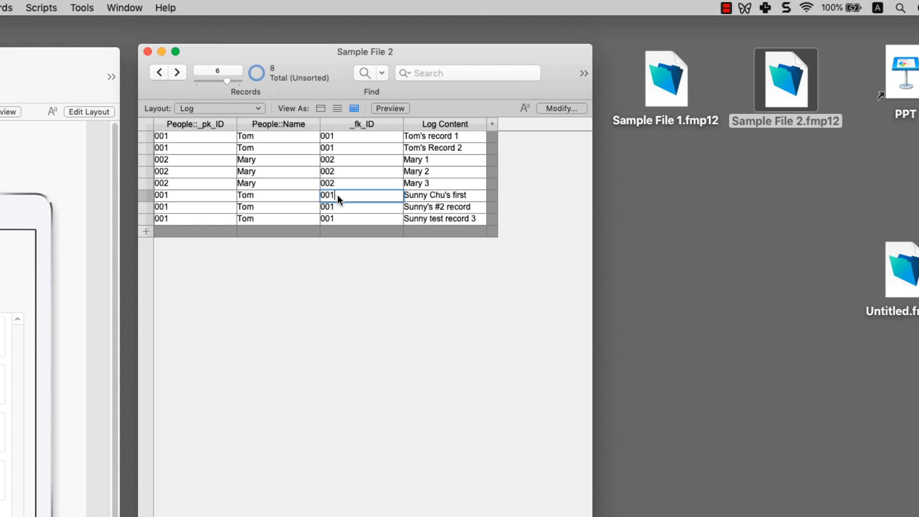
pyautogui.click(338, 206)
pyautogui.click(323, 216)
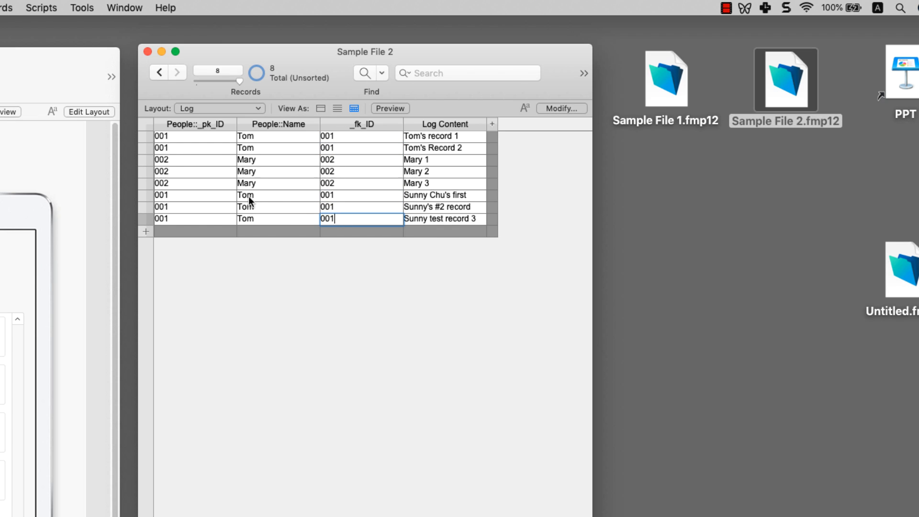
pyautogui.click(214, 109)
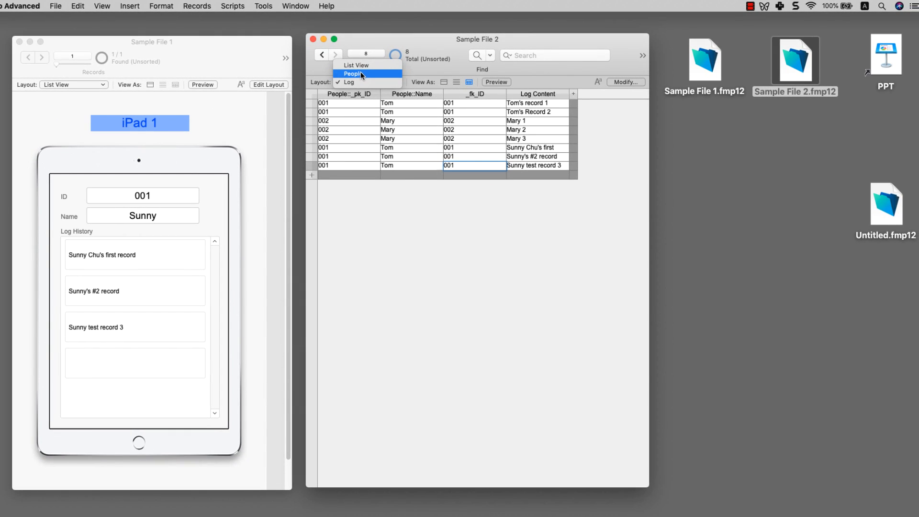
pyautogui.click(358, 65)
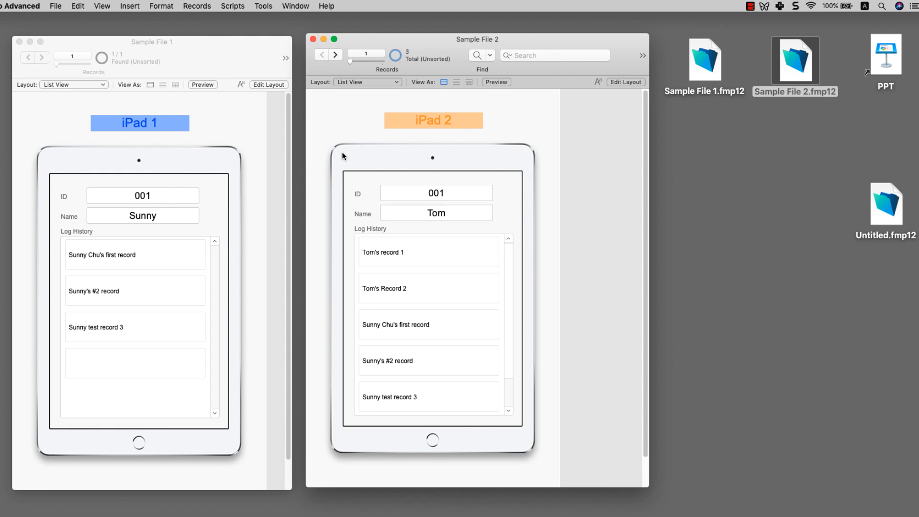
pyautogui.doubleClick(886, 203)
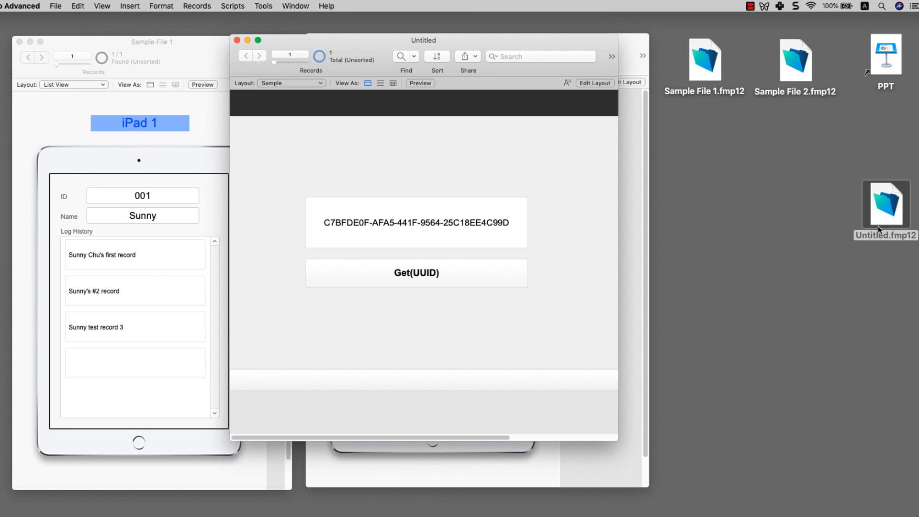
# Step: Minimize Sample File 1 and 2 and center the Untitled window on screen
pyautogui.moveTo(406, 34); pyautogui.dragTo(460, 50)
pyautogui.moveTo(339, 41); pyautogui.dragTo(32, 48)
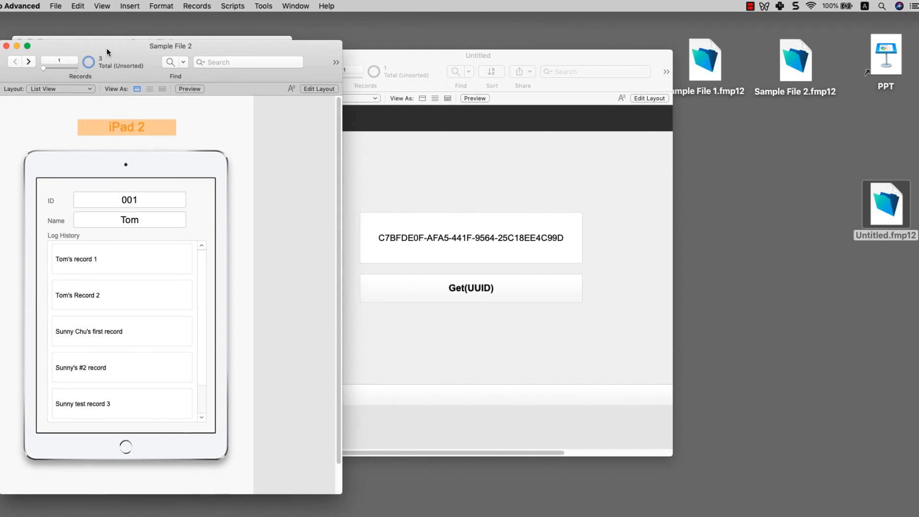
pyautogui.click(18, 47)
pyautogui.click(29, 39)
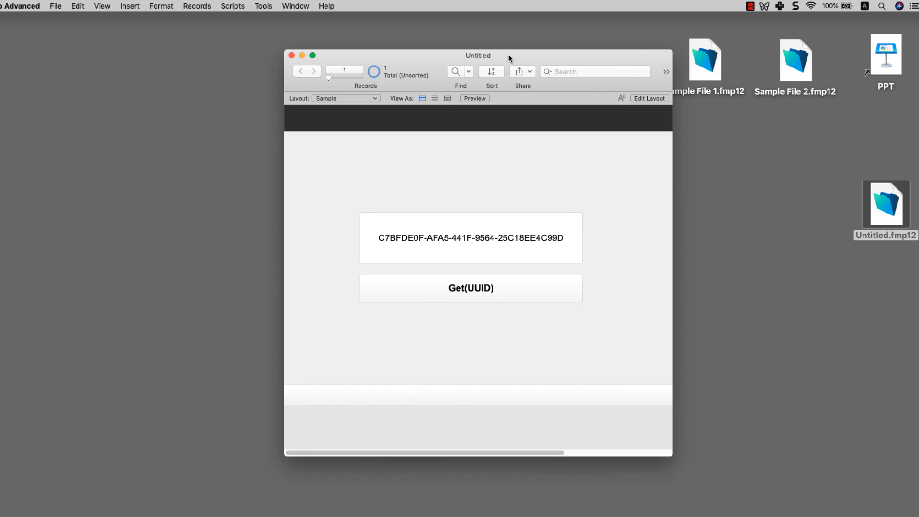
pyautogui.moveTo(509, 54); pyautogui.dragTo(415, 41)
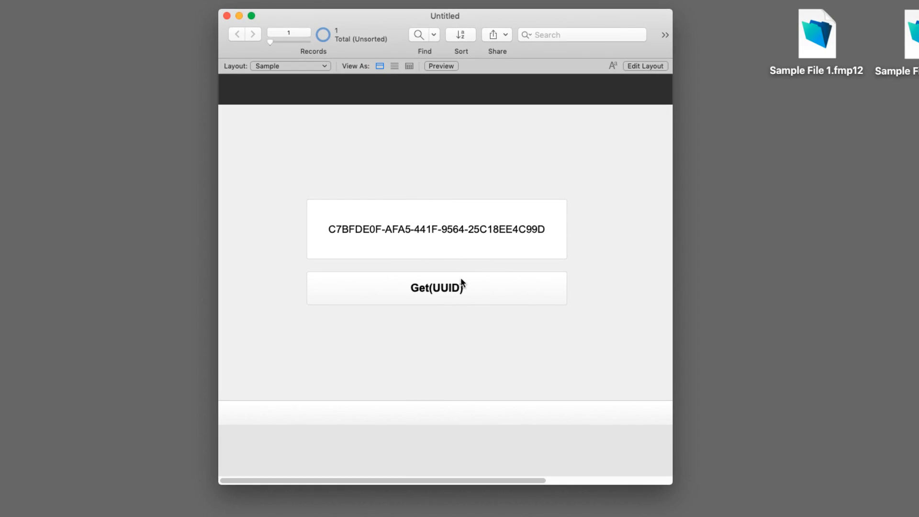
# Step: Generate three fresh UUIDs with the Get(UUID) button
pyautogui.click(458, 289)
pyautogui.click(456, 294)
pyautogui.click(455, 295)
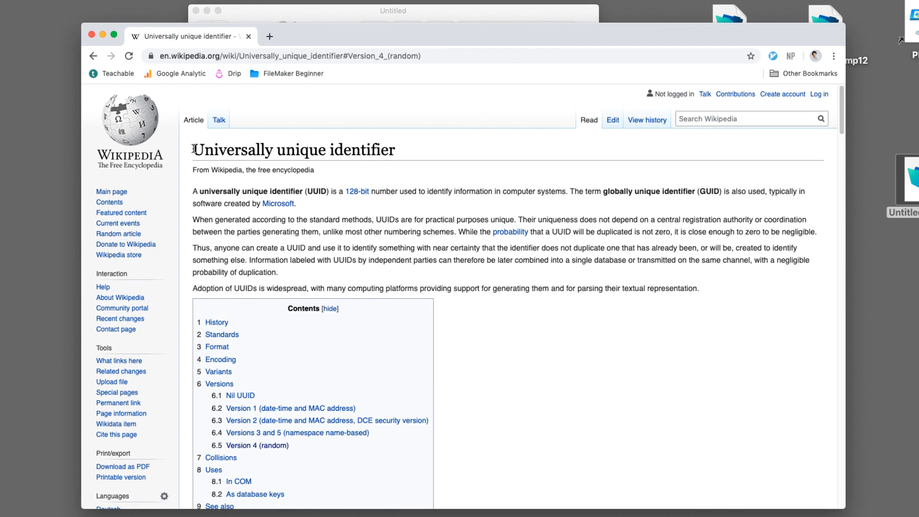
pyautogui.moveTo(197, 148); pyautogui.dragTo(392, 147)
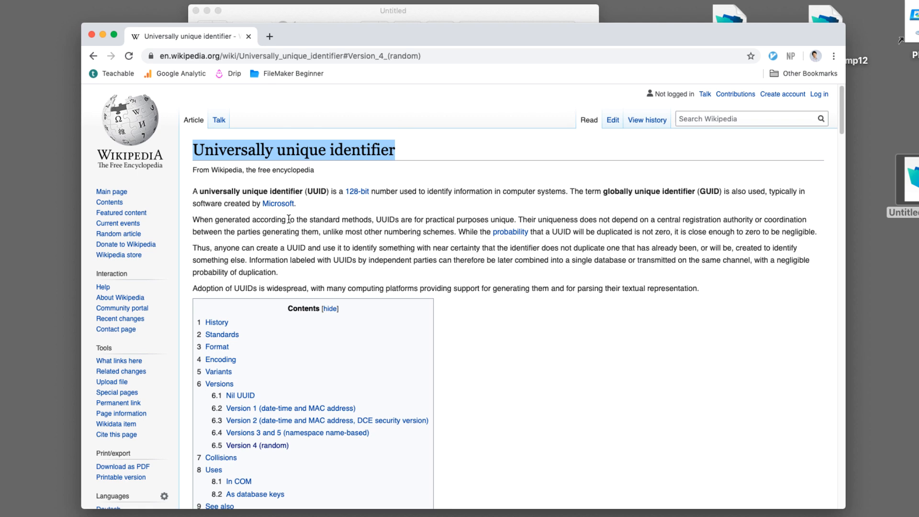
pyautogui.moveTo(298, 204); pyautogui.dragTo(262, 201)
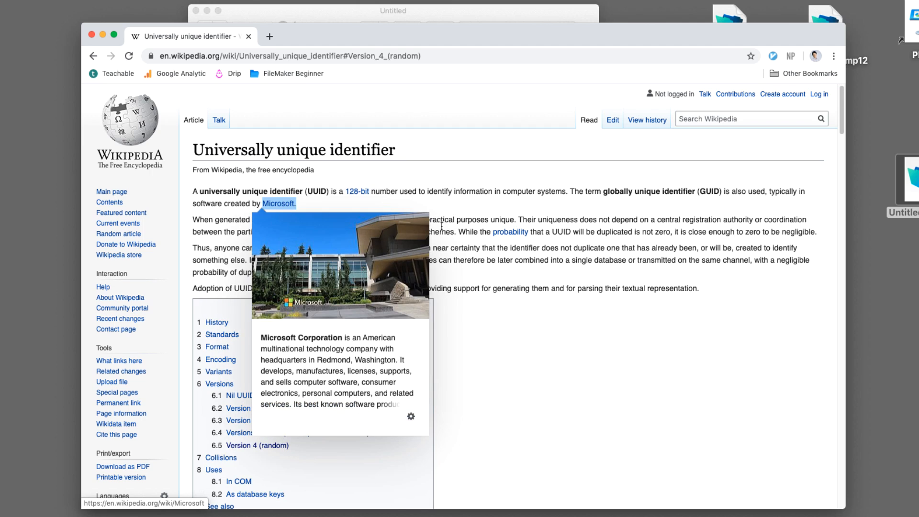
pyautogui.click(489, 254)
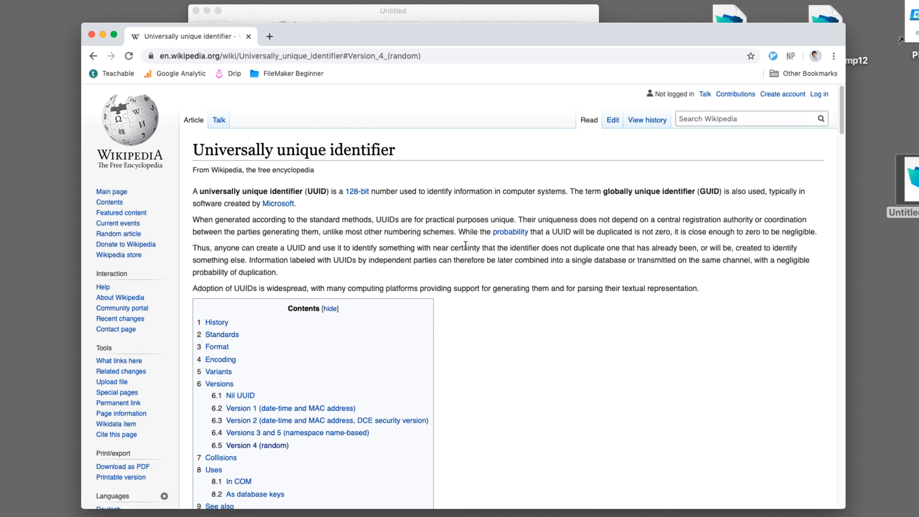
pyautogui.scroll(-2, 464, 250)
pyautogui.scroll(-2, 459, 249)
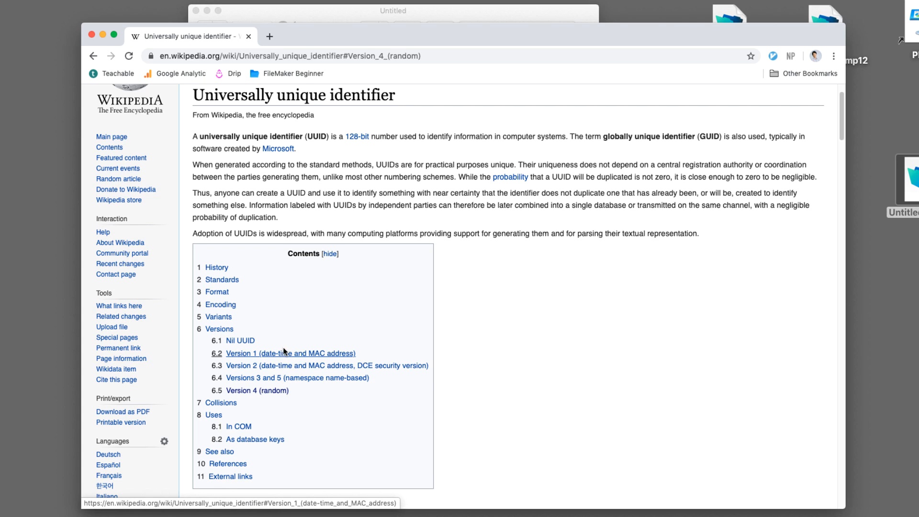
# Step: Return to the Untitled file and highlight parts of the UUID, such as its last hyphen and digits
pyautogui.click(102, 35)
pyautogui.moveTo(488, 204); pyautogui.dragTo(271, 197)
pyautogui.click(312, 190)
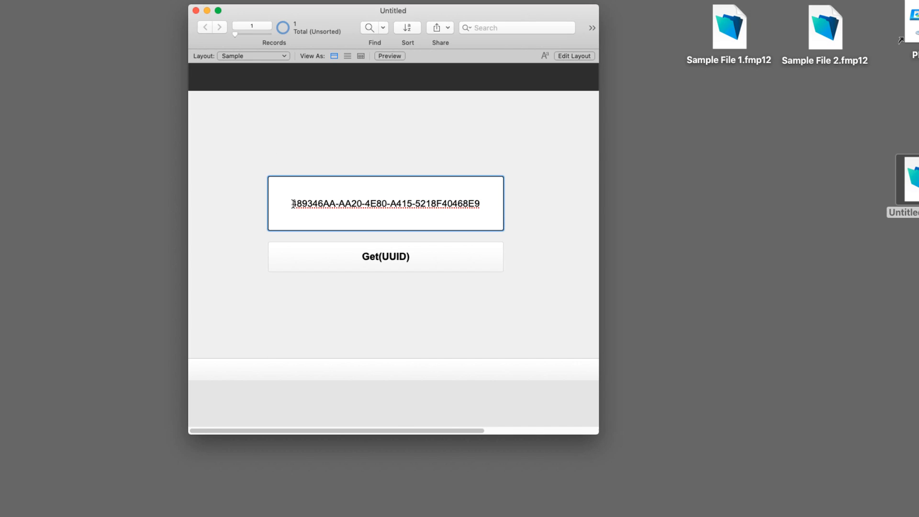
pyautogui.moveTo(292, 203); pyautogui.dragTo(490, 204)
pyautogui.click(414, 204)
pyautogui.moveTo(416, 204); pyautogui.dragTo(411, 206)
pyautogui.click(394, 214)
pyautogui.moveTo(391, 202); pyautogui.dragTo(402, 201)
pyautogui.click(408, 195)
pyautogui.click(415, 169)
# Step: Regenerate the UUID twice with Get(UUID), producing 4910D2AA-1DA8-4577-B383-C4A4784D4554
pyautogui.click(419, 254)
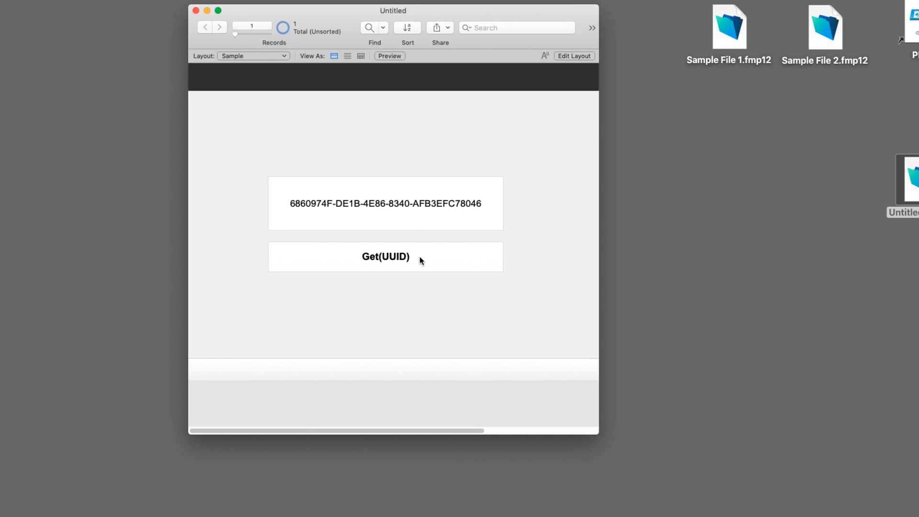
pyautogui.click(419, 256)
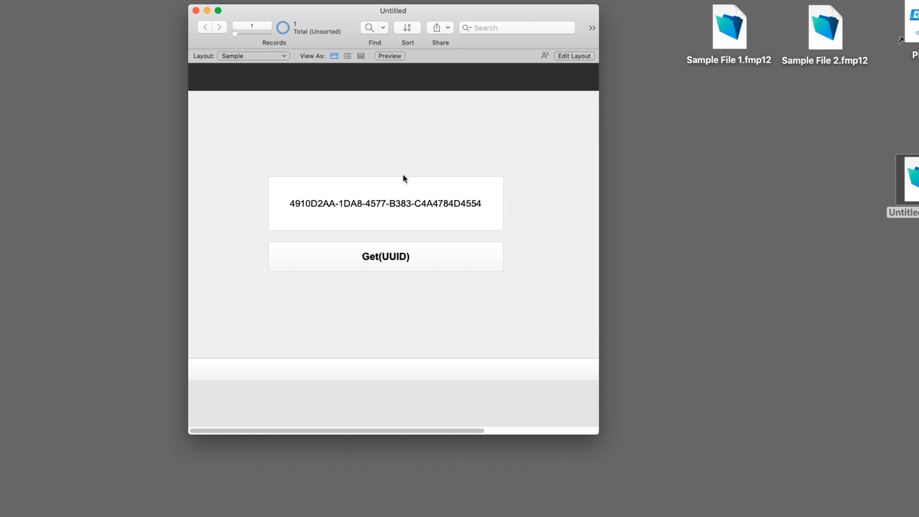
pyautogui.press('super+Tab')
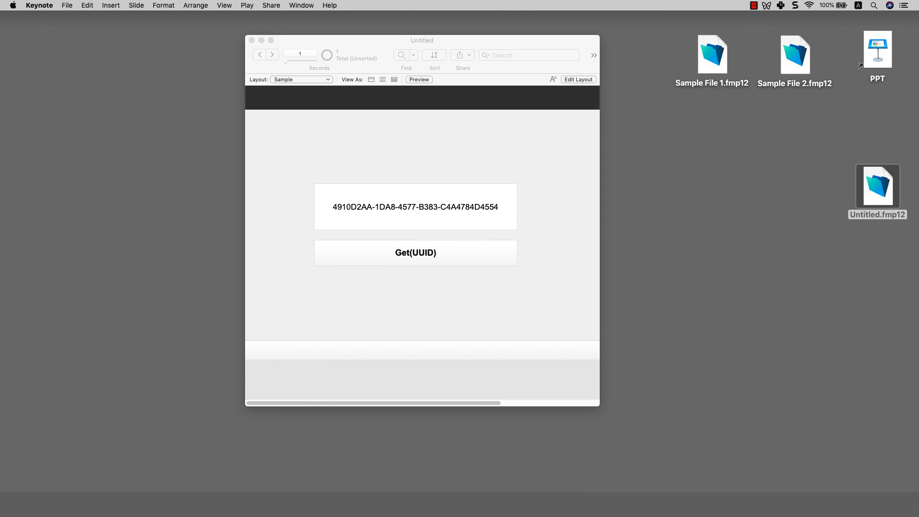
# Step: Play the YT2002_PPT slideshow from slide 10 and advance to the server-and-two-tablets diagram
pyautogui.click(705, 495)
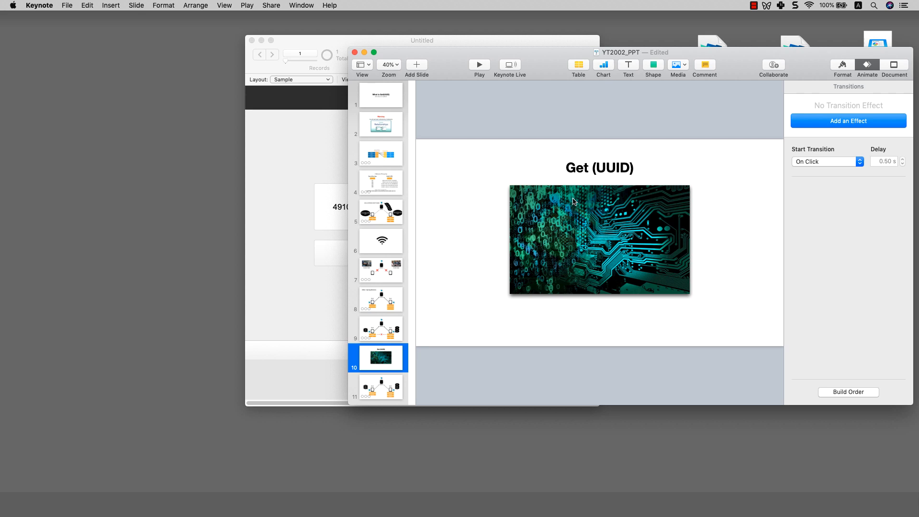
pyautogui.click(479, 64)
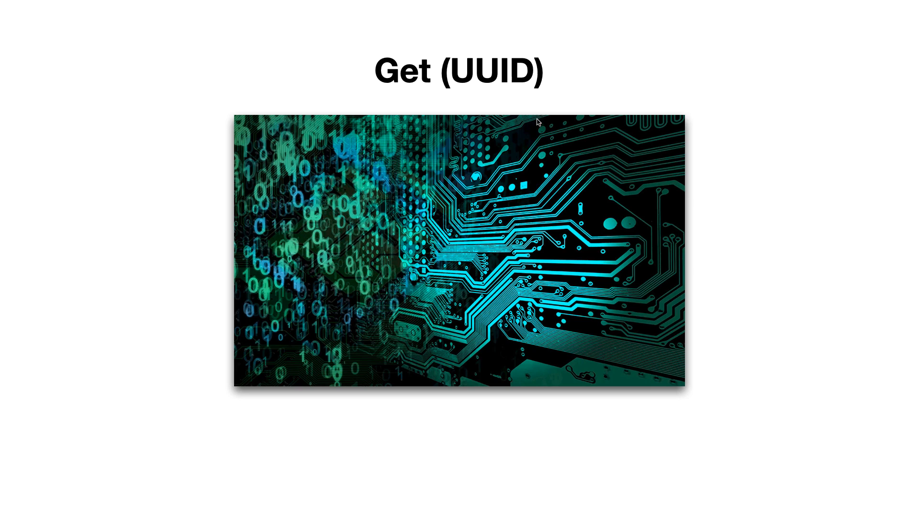
pyautogui.click(497, 220)
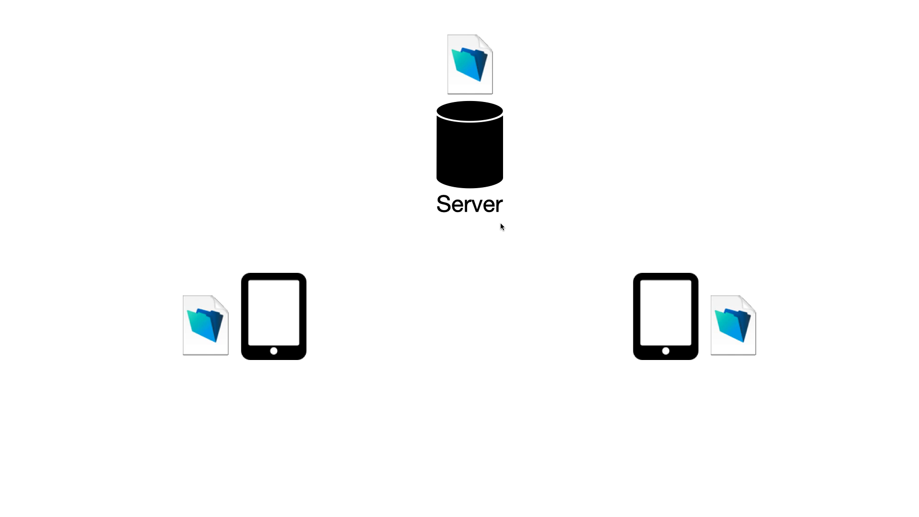
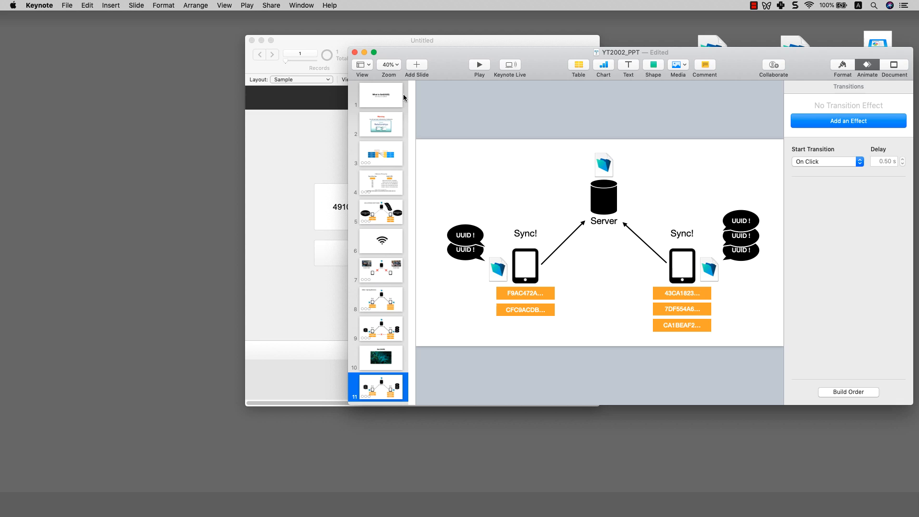
# Step: Hide the Keynote slideshow and select Sample File 2 on the desktop
pyautogui.press('super+h')
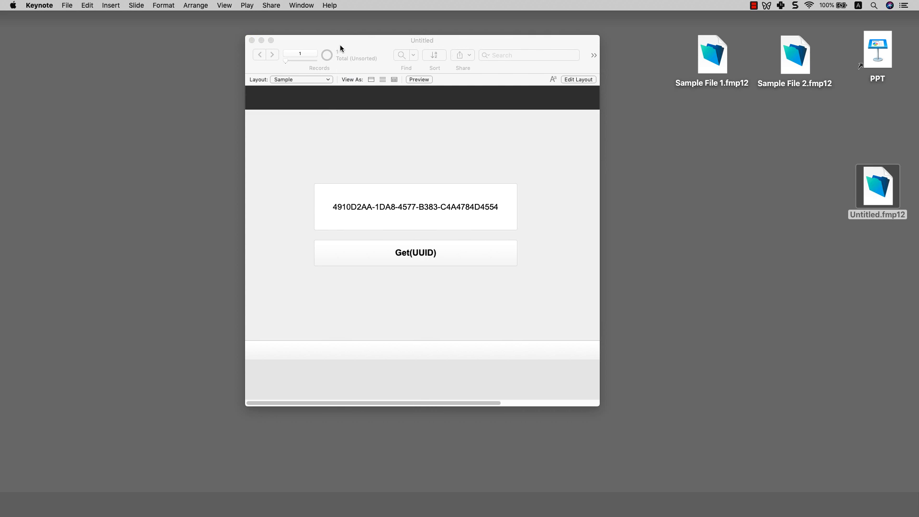
pyautogui.click(796, 61)
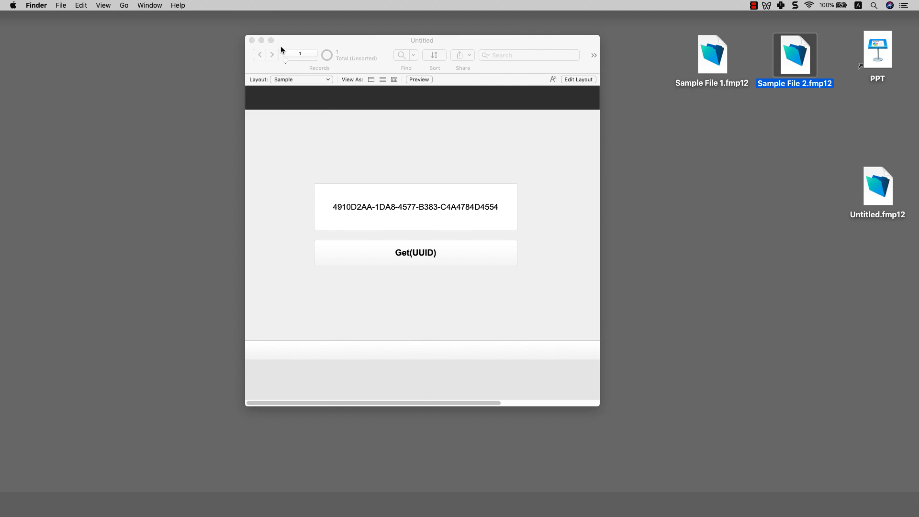
# Step: Close the Untitled demo window and move Sample File 2 to the Trash
pyautogui.click(262, 41)
pyautogui.rightClick(801, 65)
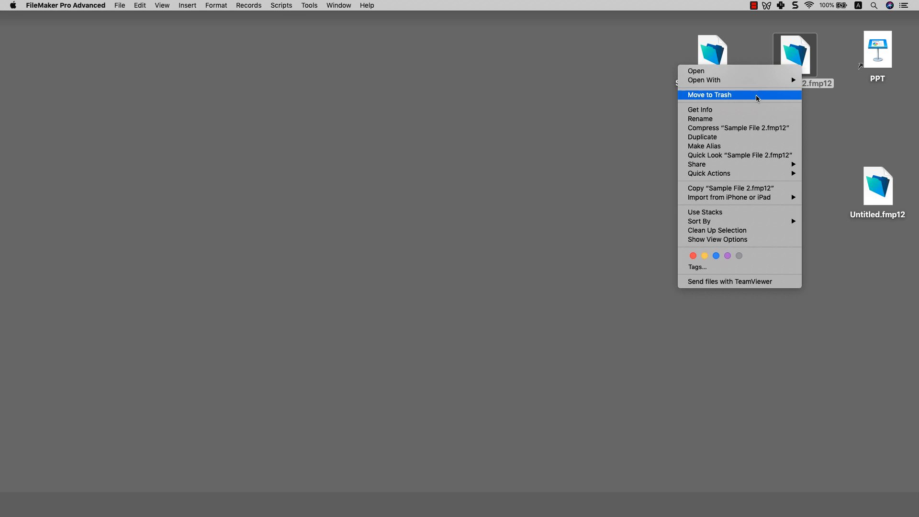
pyautogui.click(758, 95)
# Step: Open Sample File 1 and run its Reset script to clear it to 0 records
pyautogui.click(718, 58)
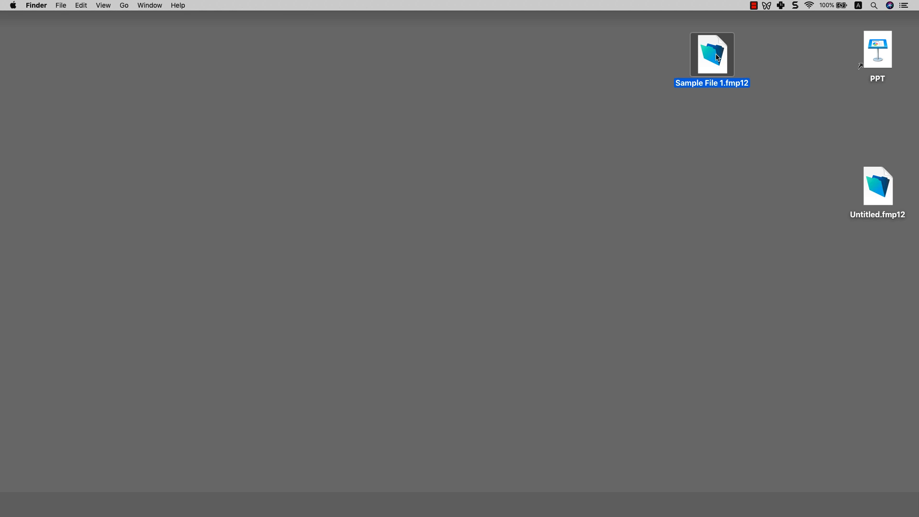
pyautogui.doubleClick(718, 57)
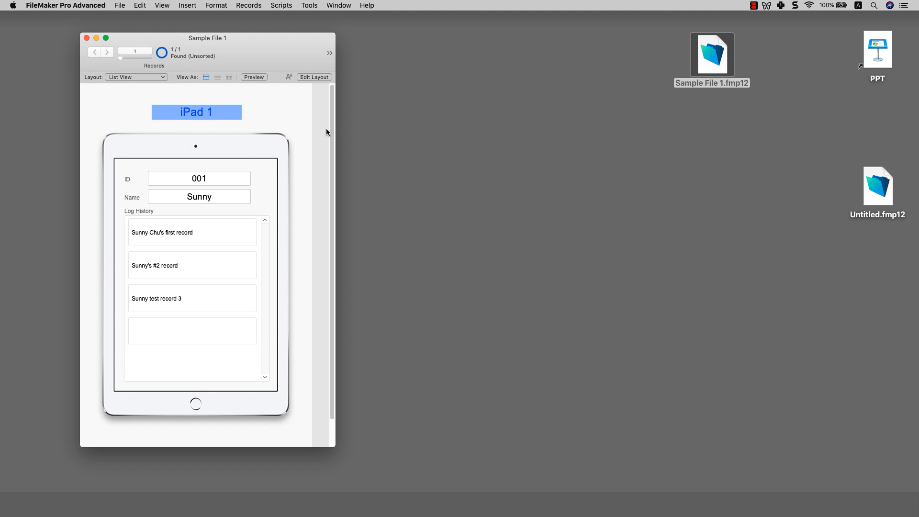
pyautogui.moveTo(336, 130); pyautogui.dragTo(347, 129)
pyautogui.click(281, 6)
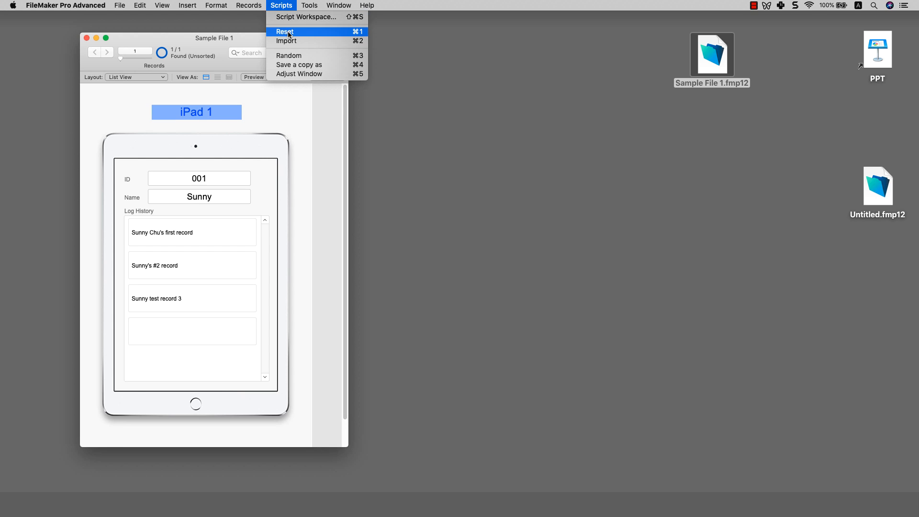
pyautogui.click(288, 32)
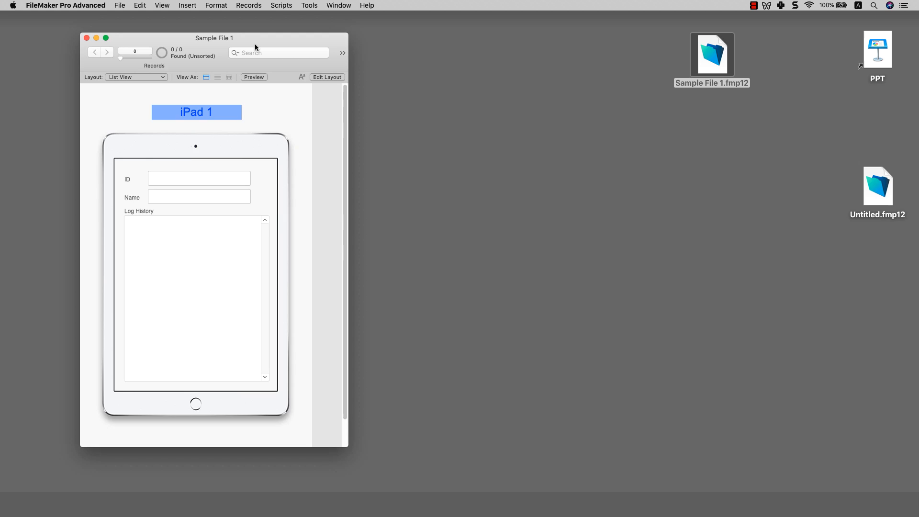
pyautogui.moveTo(255, 45); pyautogui.dragTo(235, 43)
pyautogui.click(118, 6)
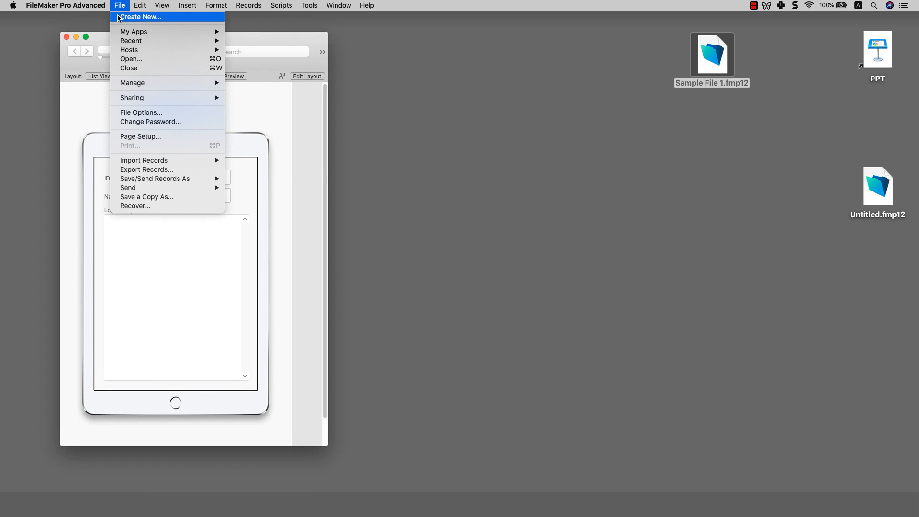
# Step: Switch the People _pk_ID field from serial-number auto-entry to the calculated value Get(UUID)
pyautogui.moveTo(143, 83)
pyautogui.click(243, 83)
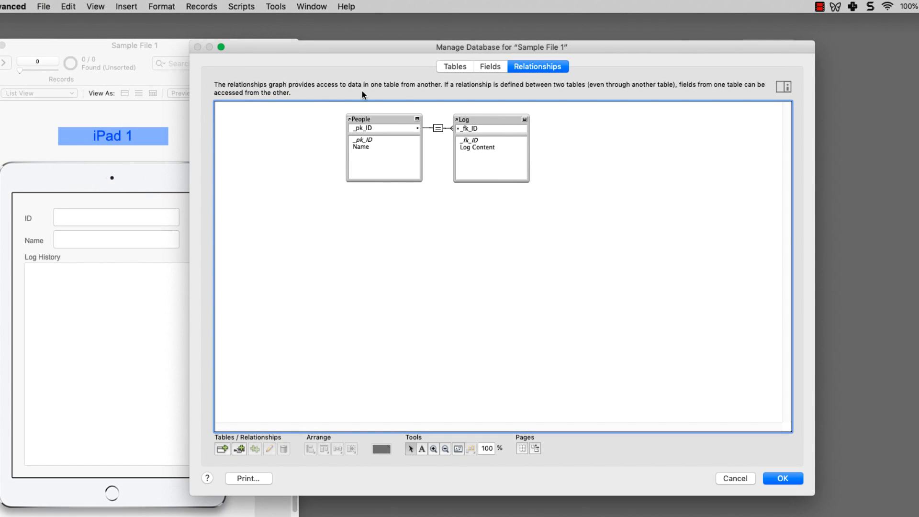
pyautogui.click(453, 67)
pyautogui.doubleClick(248, 125)
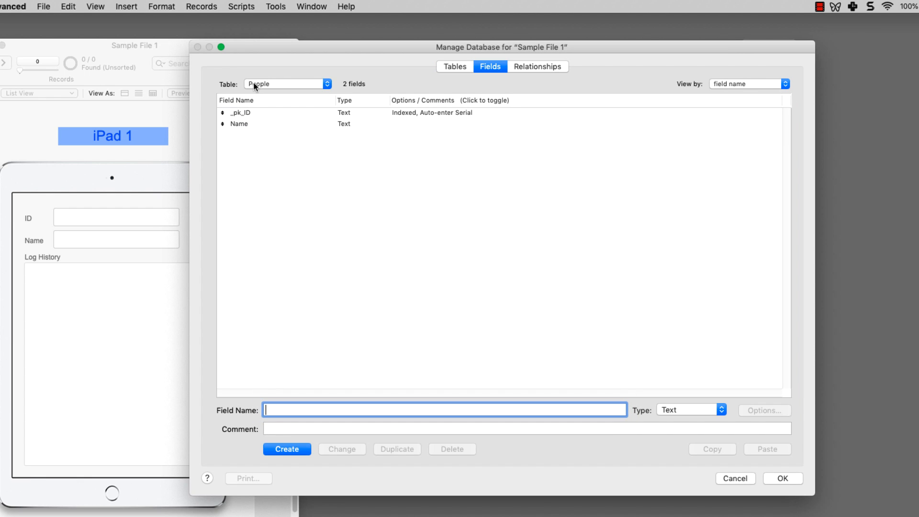
pyautogui.doubleClick(243, 113)
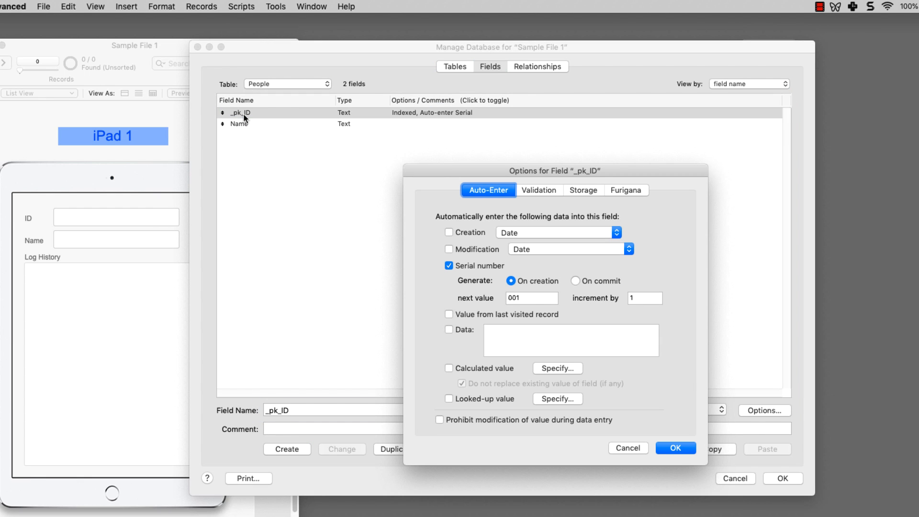
pyautogui.click(448, 266)
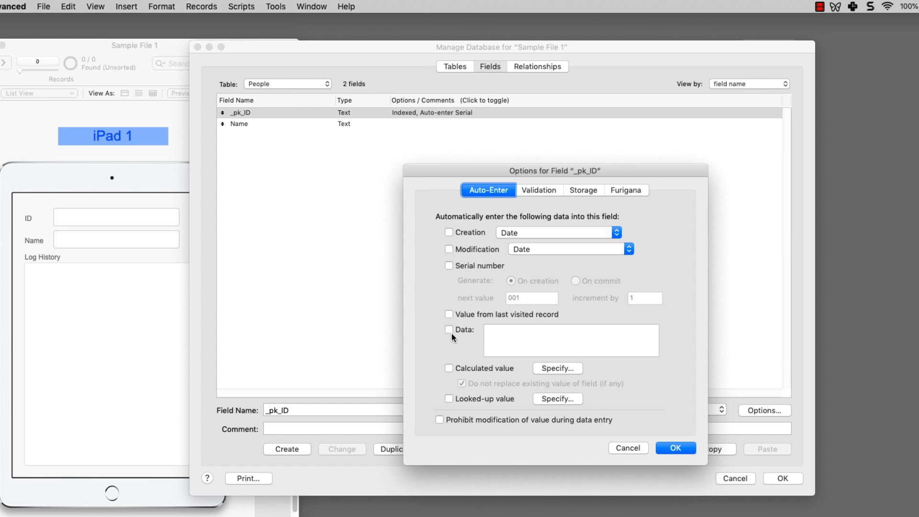
pyautogui.click(449, 367)
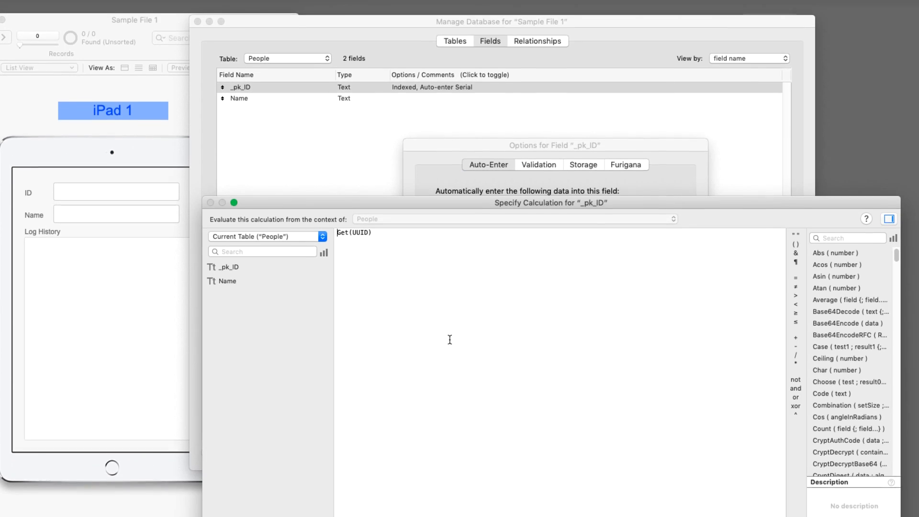
pyautogui.press('super+a')
pyautogui.write('get')
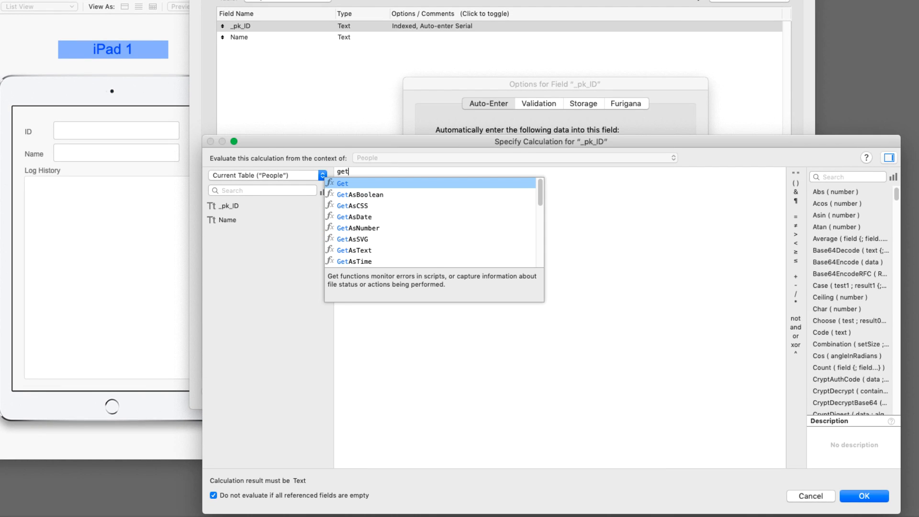
pyautogui.write('(UUID)')
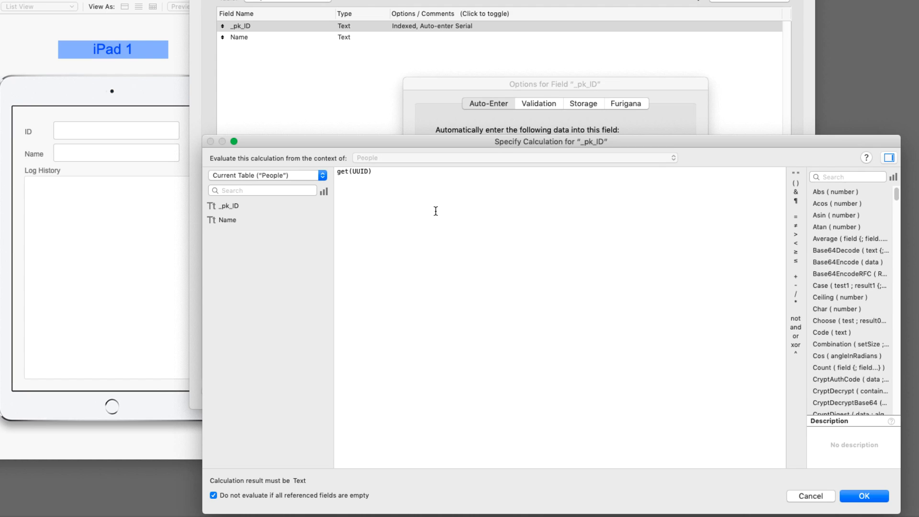
pyautogui.click(854, 497)
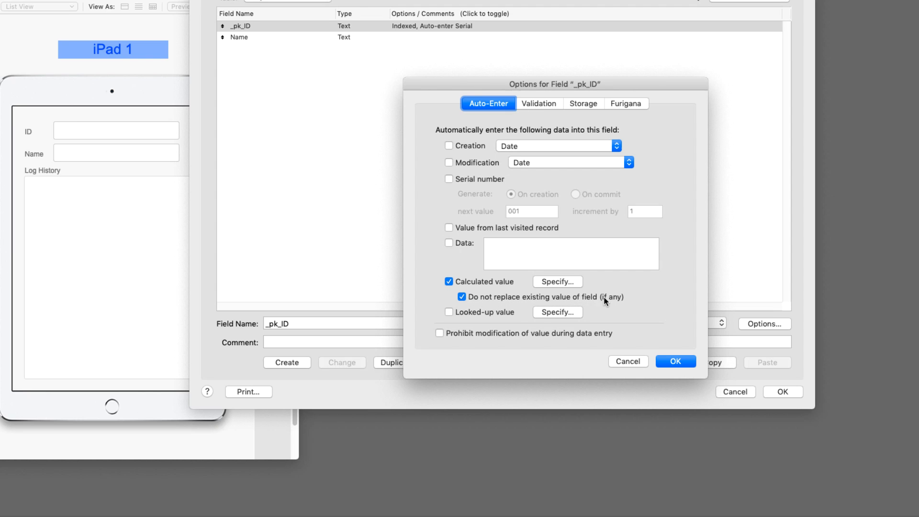
pyautogui.click(675, 361)
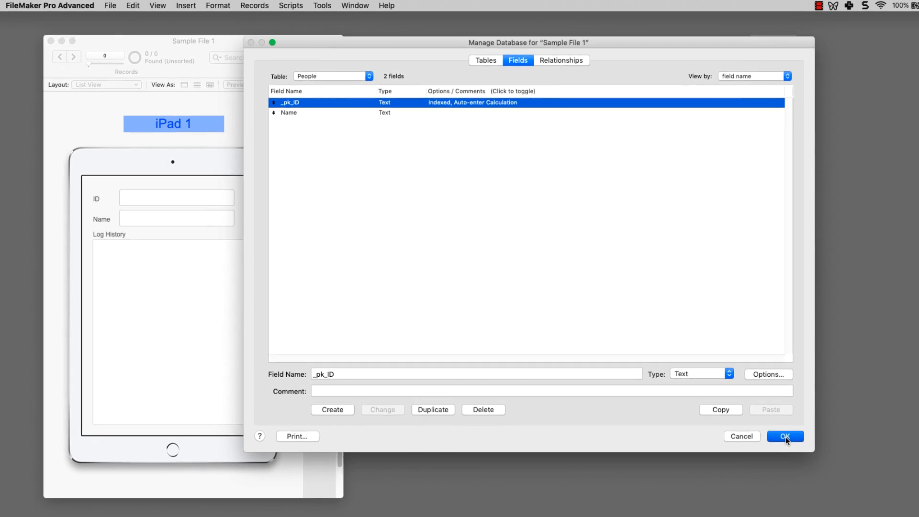
# Step: Save the database changes and close Sample File 1
pyautogui.click(782, 391)
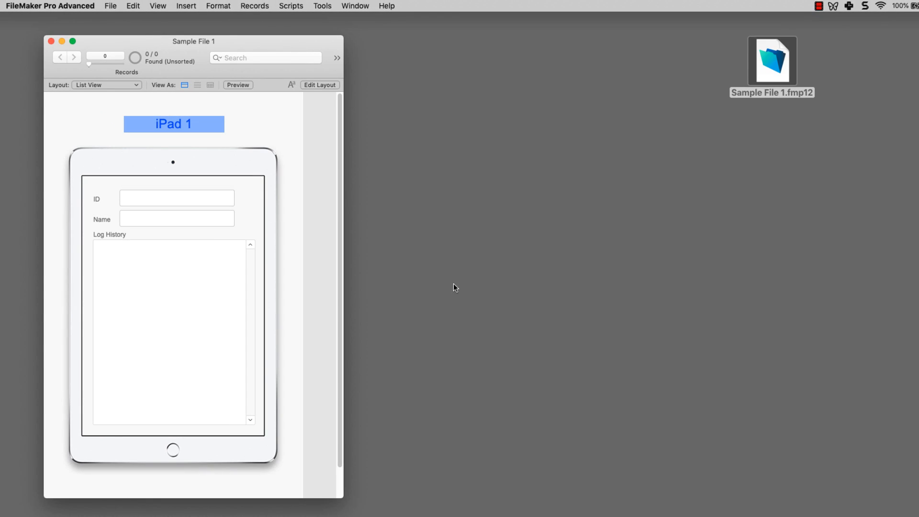
pyautogui.click(345, 257)
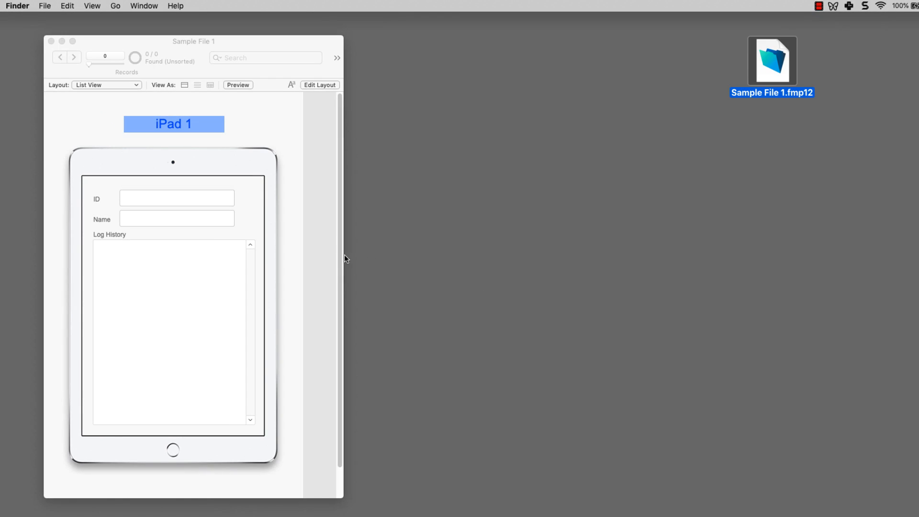
pyautogui.click(338, 256)
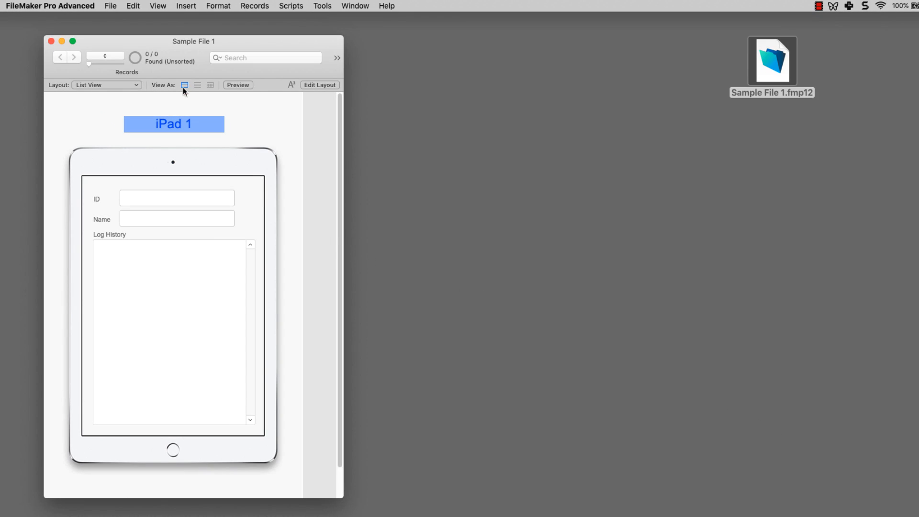
pyautogui.click(51, 41)
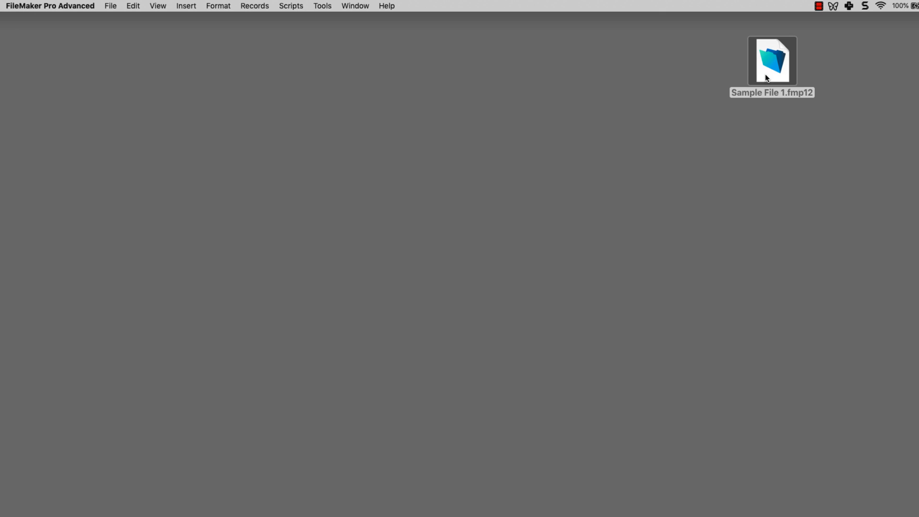
# Step: Duplicate the Sample File 1 file on the desktop and name the copy Sample File 2
pyautogui.click(785, 73)
pyautogui.press('super+c')
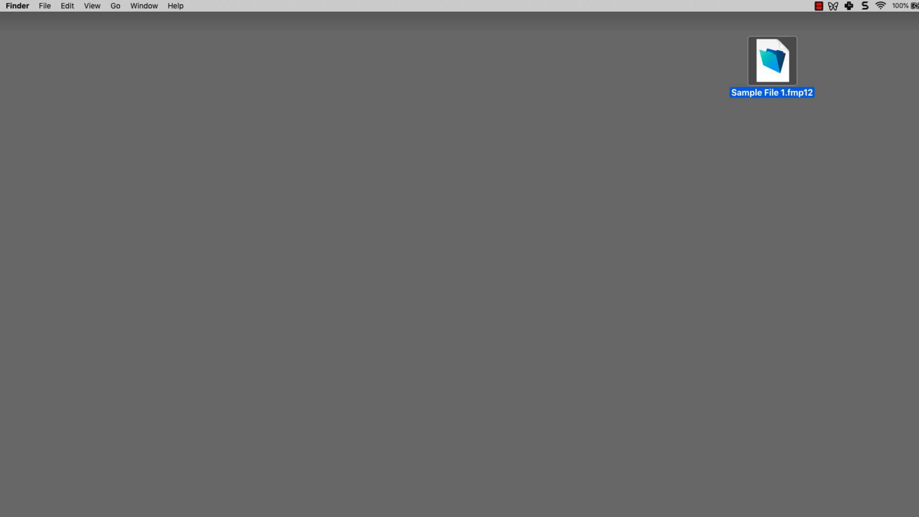
pyautogui.press('super+v')
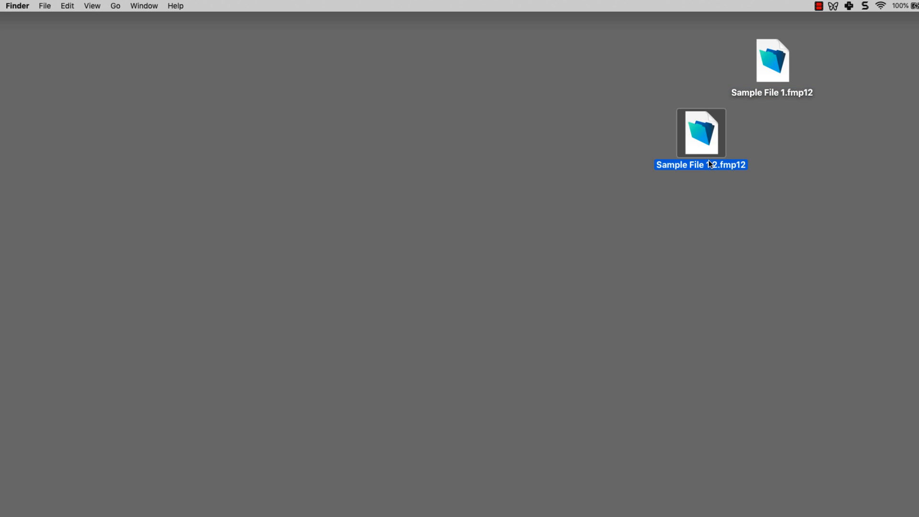
pyautogui.click(708, 161)
pyautogui.moveTo(706, 164); pyautogui.dragTo(713, 164)
pyautogui.press('BackSpace')
pyautogui.click(742, 203)
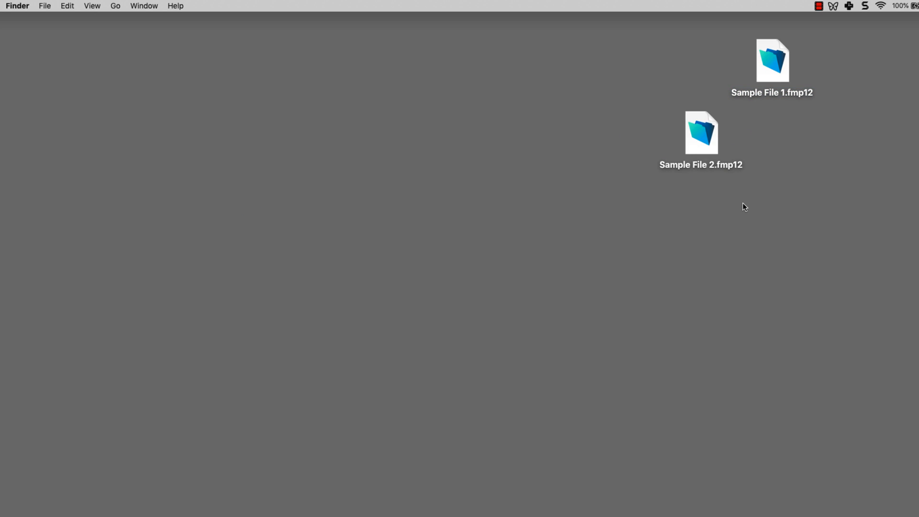
# Step: Open both files side by side and put Sample File 2 into Layout mode with its title selected
pyautogui.moveTo(759, 80); pyautogui.dragTo(697, 78)
pyautogui.doubleClick(697, 78)
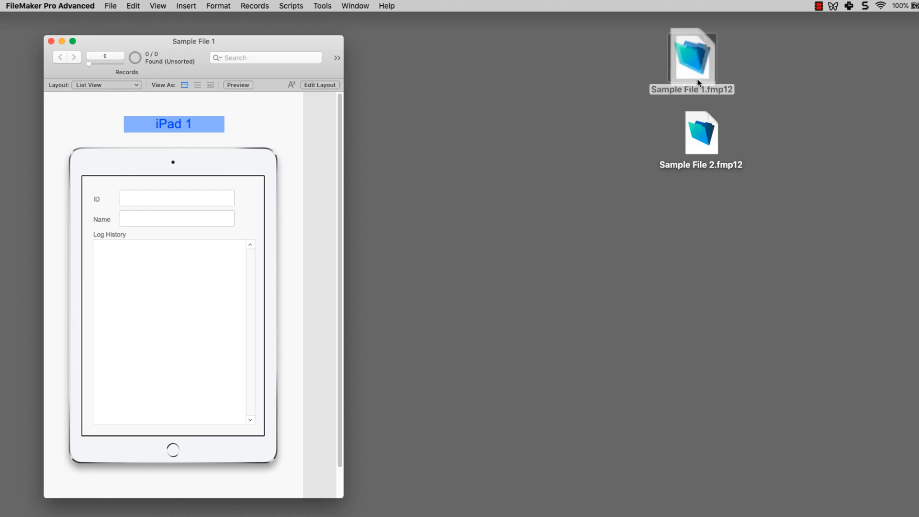
pyautogui.doubleClick(702, 133)
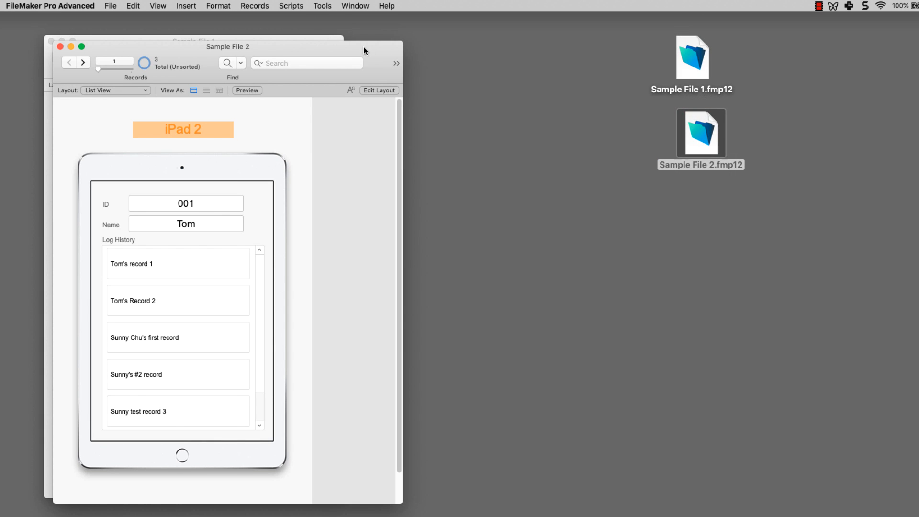
pyautogui.click(60, 47)
pyautogui.click(677, 142)
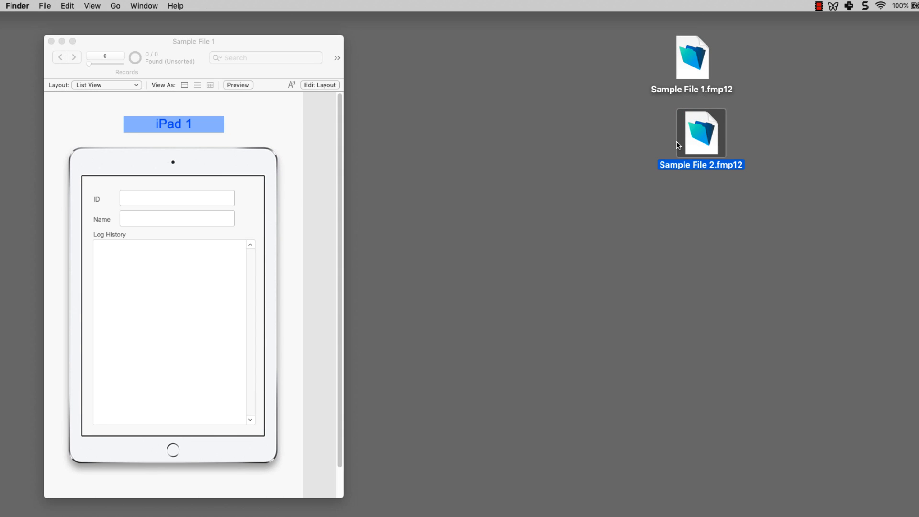
pyautogui.doubleClick(688, 139)
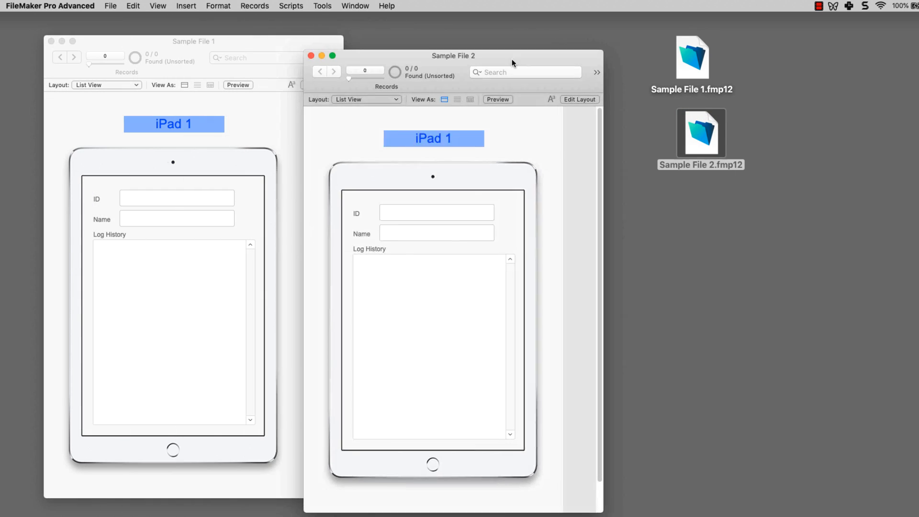
pyautogui.moveTo(512, 59); pyautogui.dragTo(559, 46)
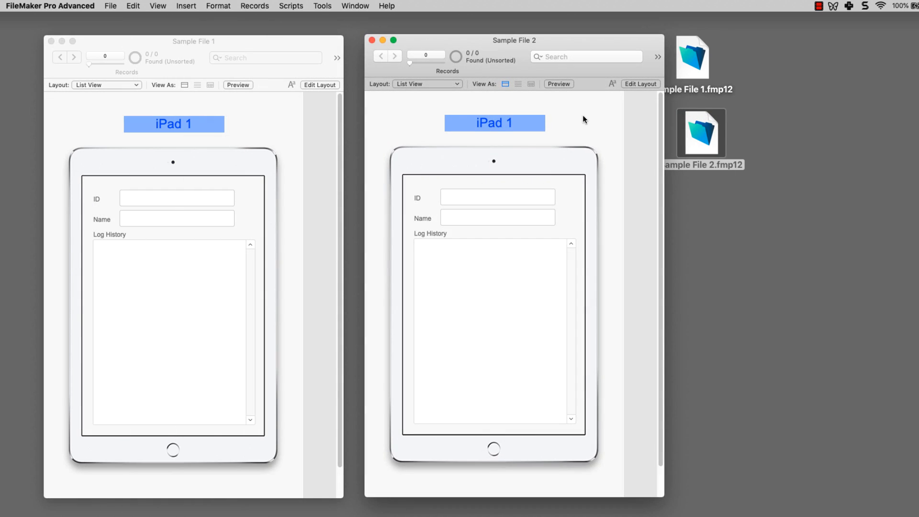
pyautogui.press('super+l')
pyautogui.click(493, 136)
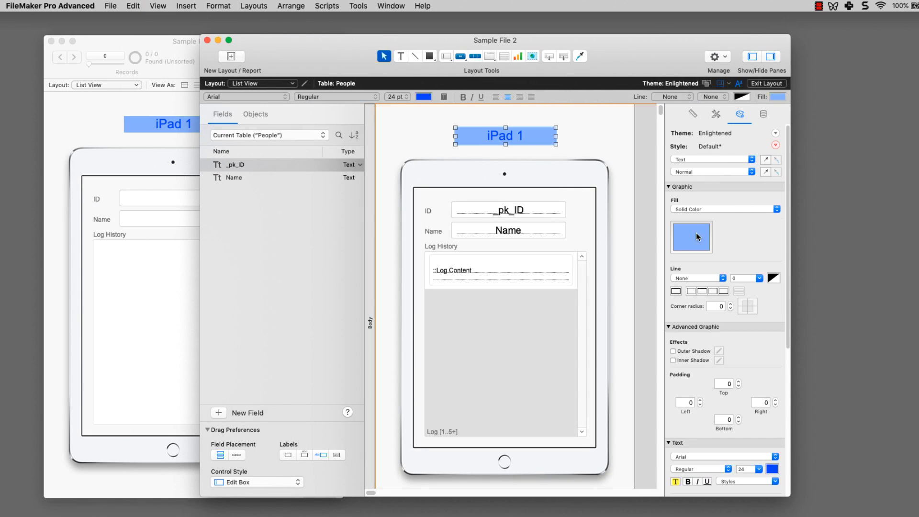
# Step: Give the title a light orange fill and orange text, change it to 'iPad 2', and return to Browse mode
pyautogui.click(696, 235)
pyautogui.click(713, 369)
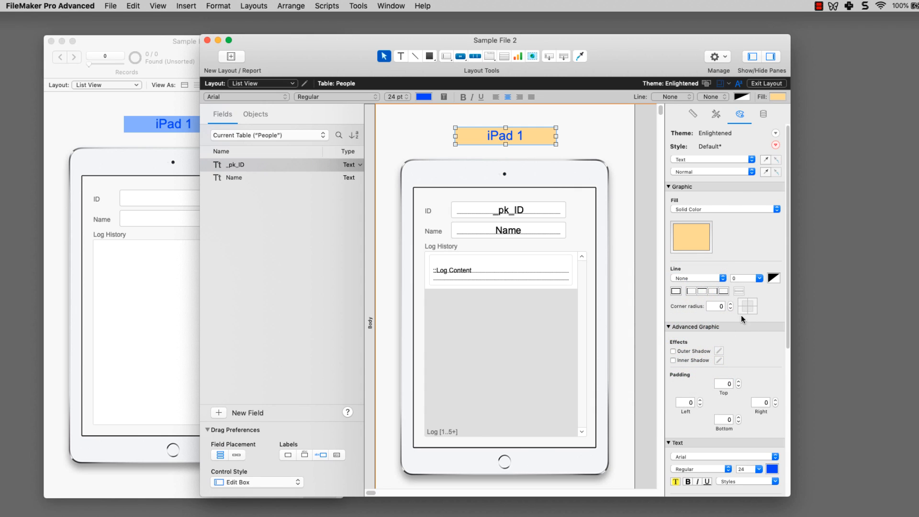
pyautogui.scroll(-5, 765, 368)
pyautogui.click(772, 367)
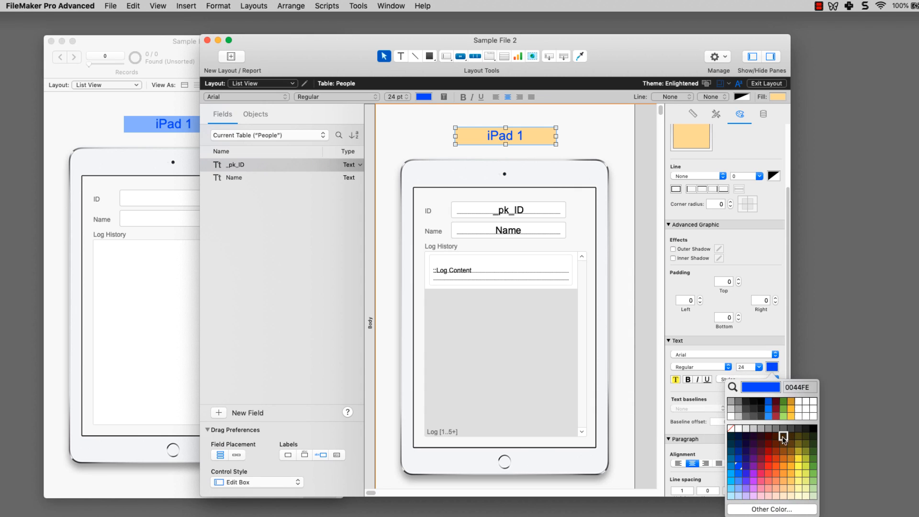
pyautogui.click(789, 459)
pyautogui.doubleClick(522, 135)
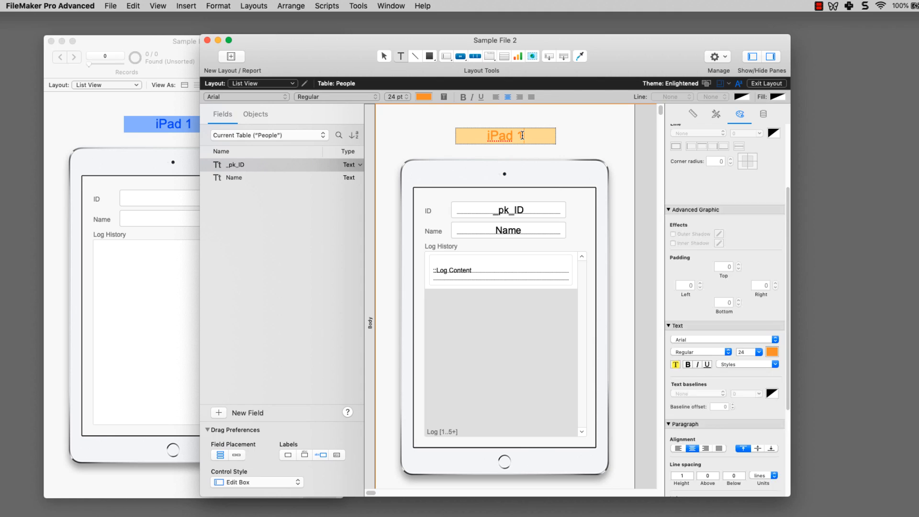
pyautogui.doubleClick(521, 135)
pyautogui.press('super+b')
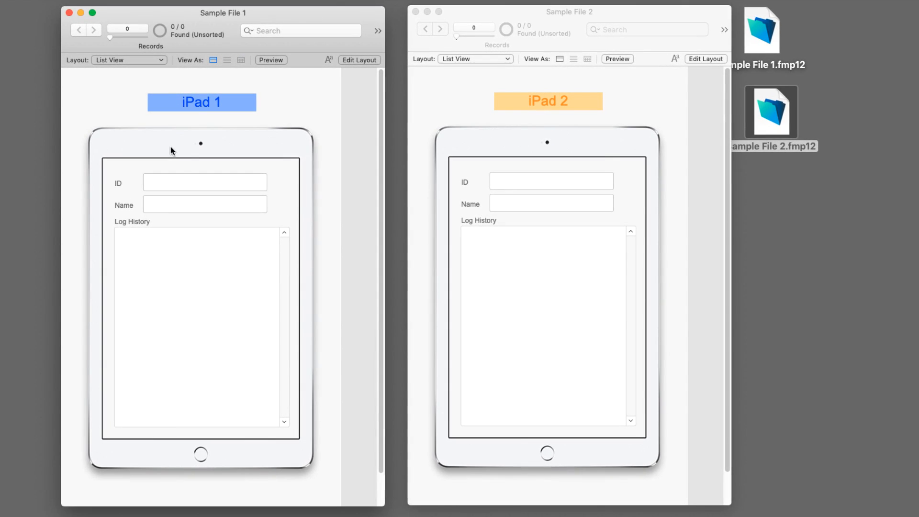
# Step: In Sample File 1, add a person named Sunny with log entries Sunny #1, Sunny #2 and Sunny #3
pyautogui.press('super+n')
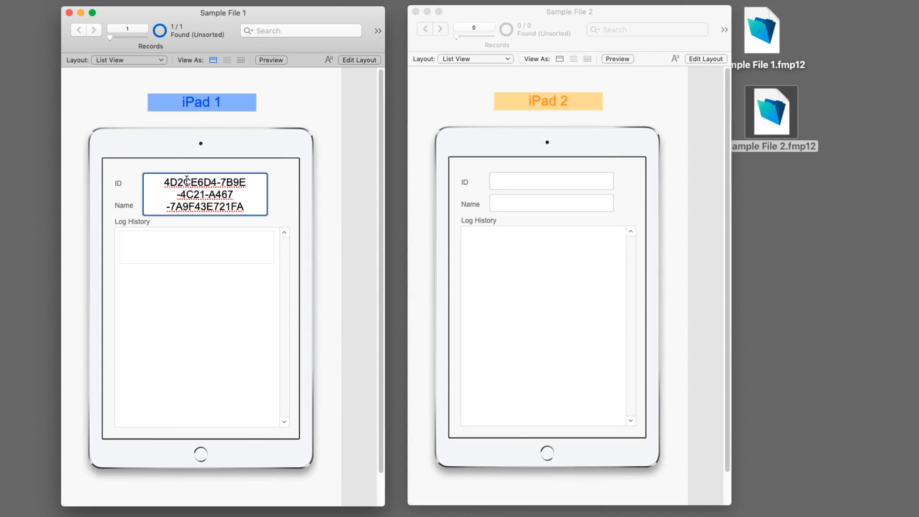
pyautogui.click(276, 171)
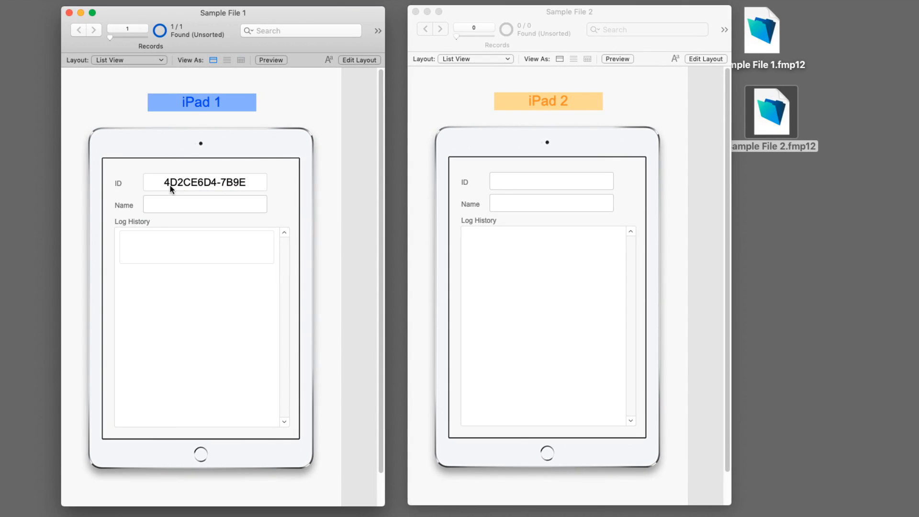
pyautogui.click(214, 186)
pyautogui.click(289, 211)
pyautogui.click(232, 205)
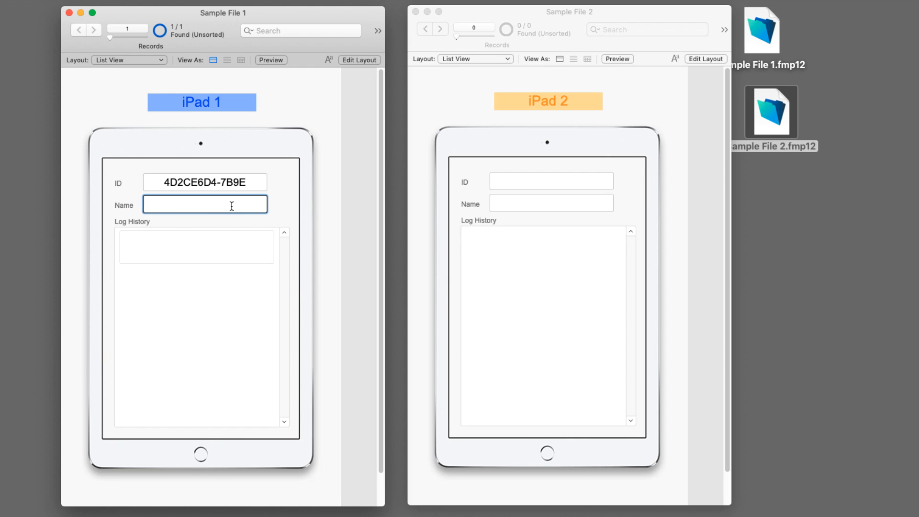
pyautogui.write('Sunny')
pyautogui.click(232, 250)
pyautogui.write('Sunny #1')
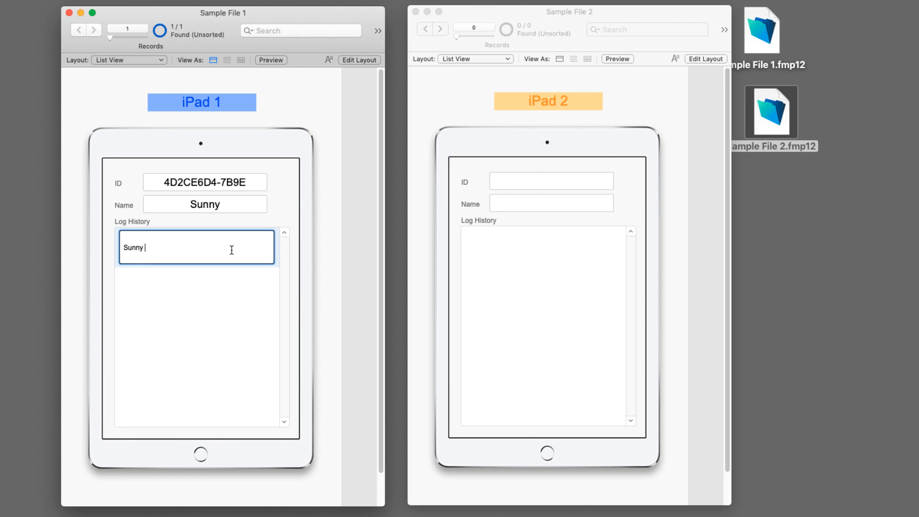
pyautogui.click(261, 221)
pyautogui.click(211, 290)
pyautogui.write('Sunny #2')
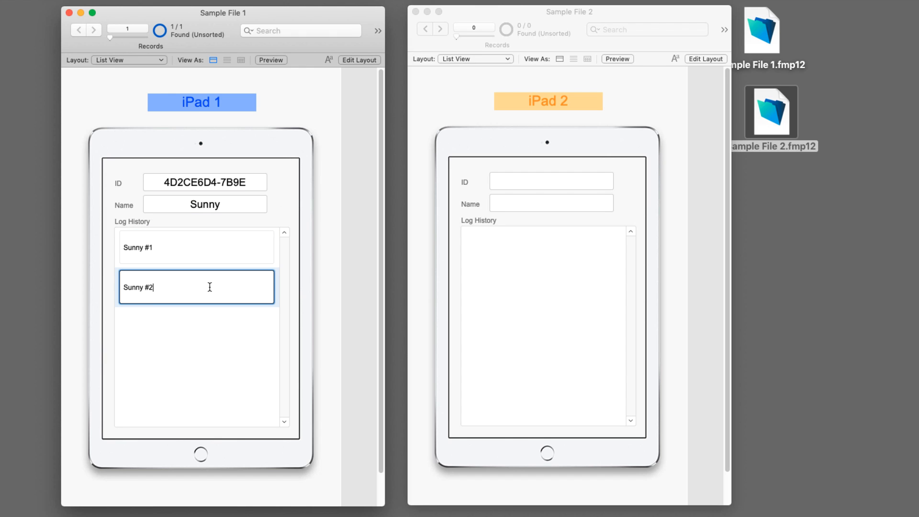
pyautogui.click(263, 212)
pyautogui.click(176, 320)
pyautogui.write('S')
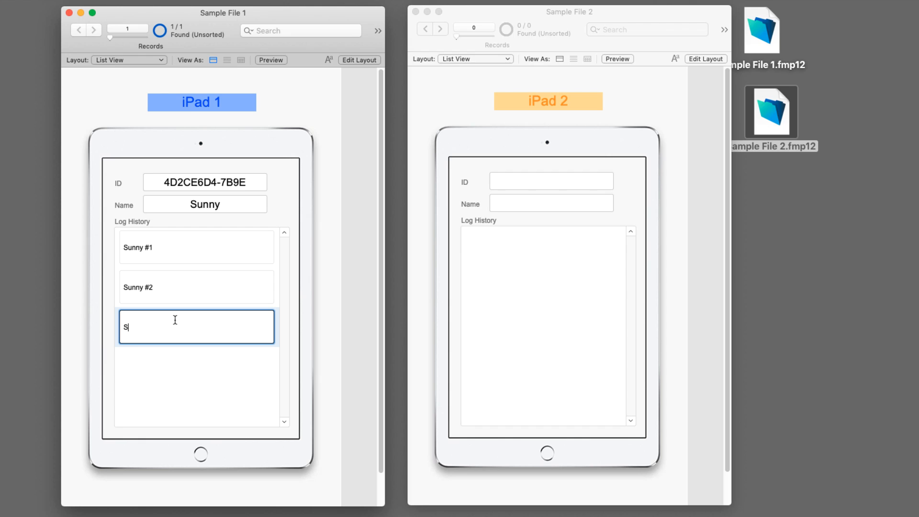
pyautogui.write('unny #3')
pyautogui.click(272, 225)
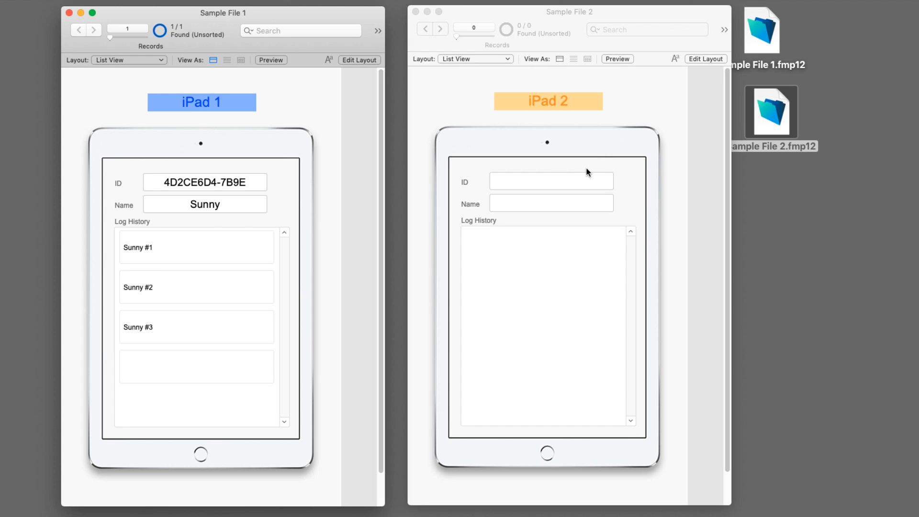
# Step: In Sample File 2, add a person named Tom with log entries Tom #1, Tom #2 and a third Tom entry
pyautogui.click(588, 173)
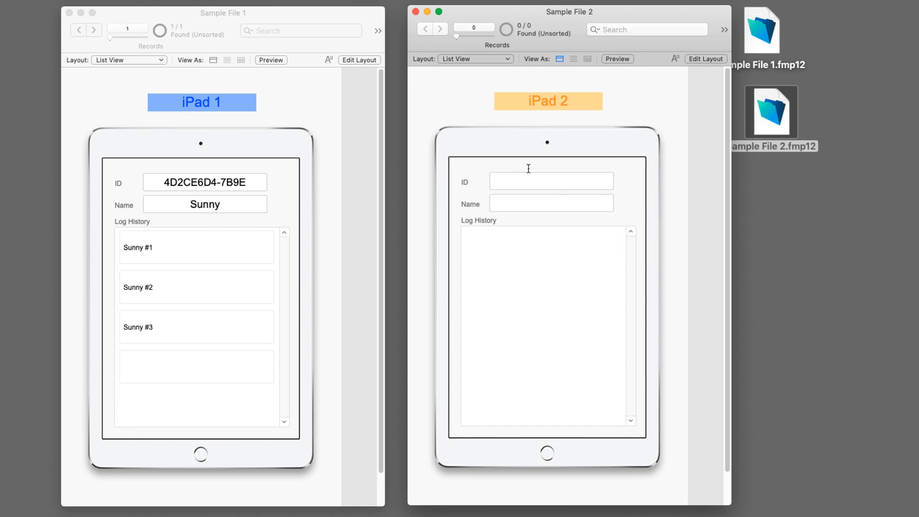
pyautogui.press('super+n')
pyautogui.click(552, 204)
pyautogui.write('Tom')
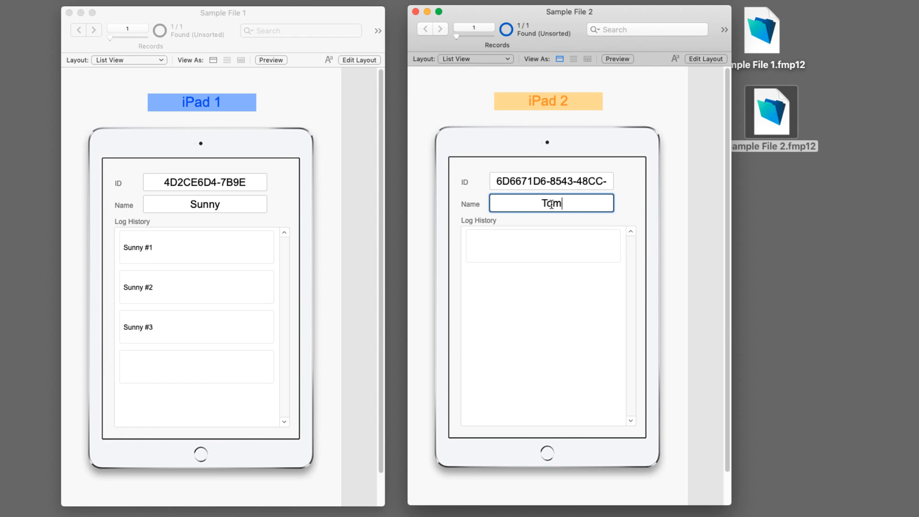
pyautogui.click(553, 253)
pyautogui.write('Tom #1')
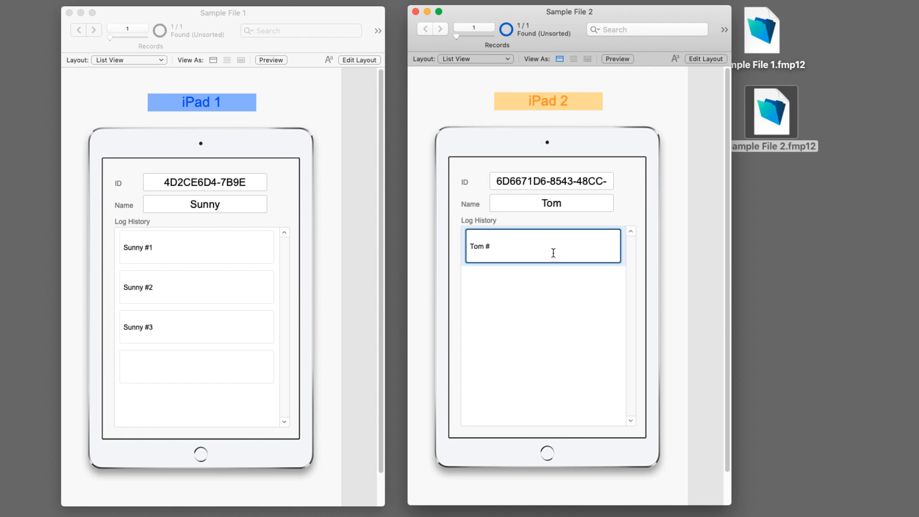
pyautogui.click(551, 283)
pyautogui.write('Tom #2')
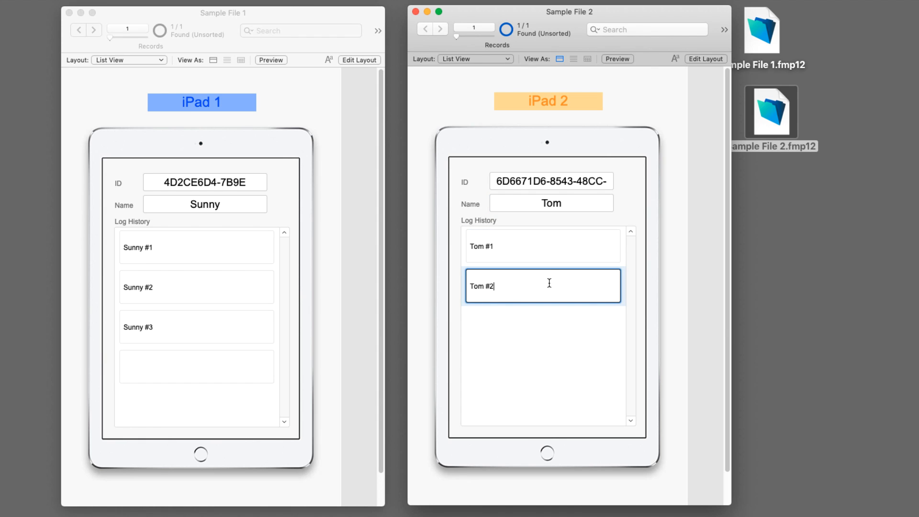
pyautogui.click(543, 316)
pyautogui.write('Tom #3')
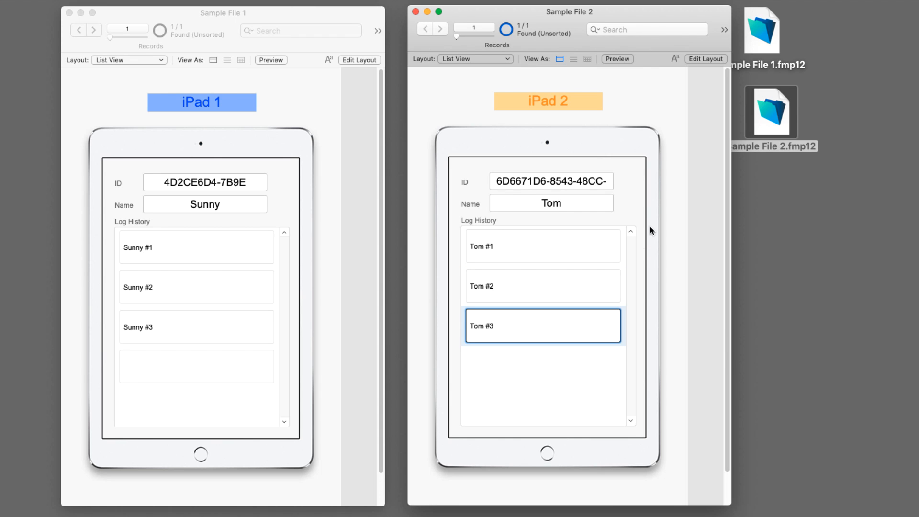
pyautogui.click(460, 70)
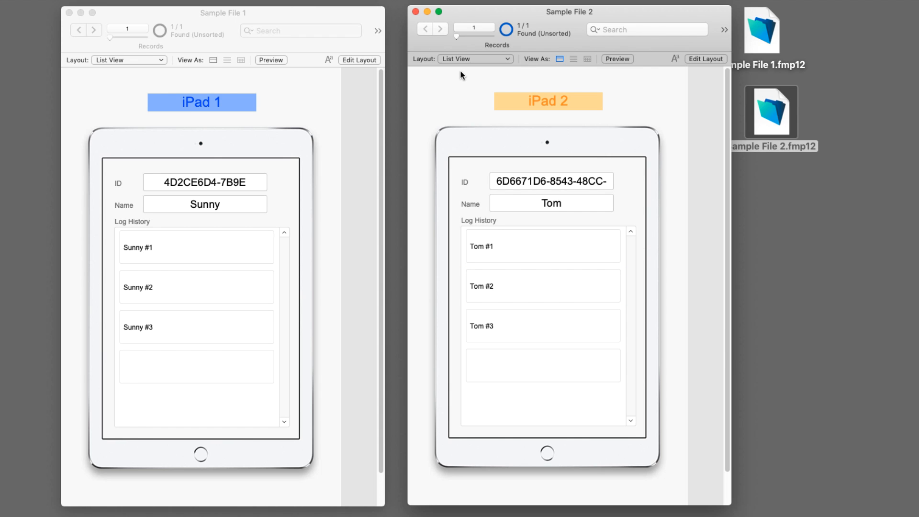
# Step: Add a second Sample File 2 person, Mary, with log entries Mary #1 and Mary #2
pyautogui.press('super+n')
pyautogui.click(544, 246)
pyautogui.click(549, 203)
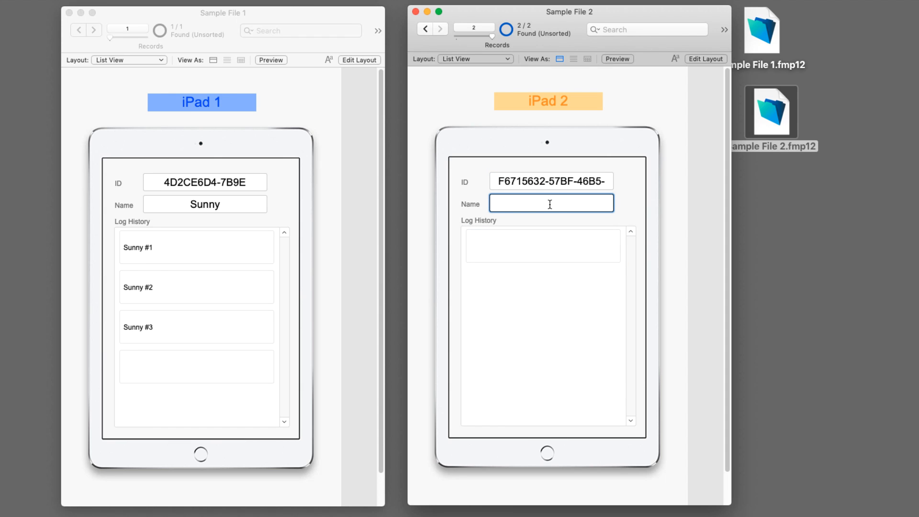
pyautogui.write('Nary')
pyautogui.press('Tab')
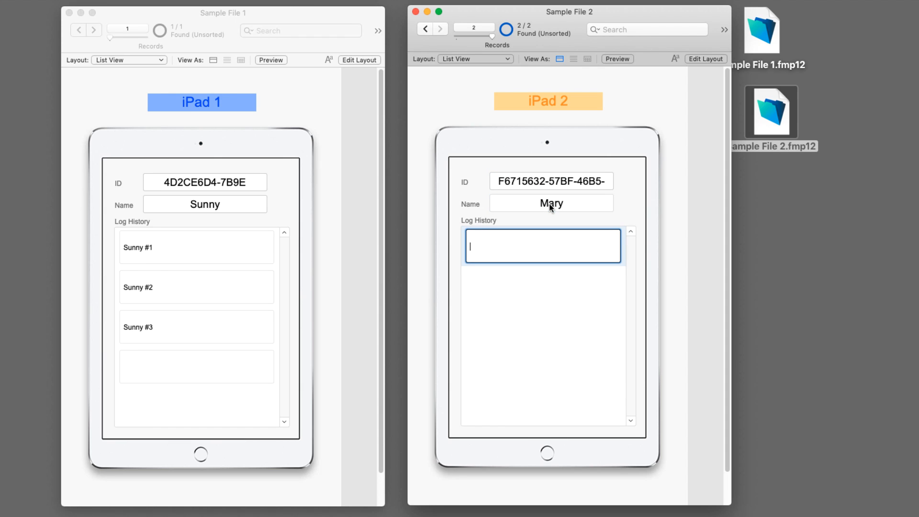
pyautogui.write('Mary #1')
pyautogui.click(567, 294)
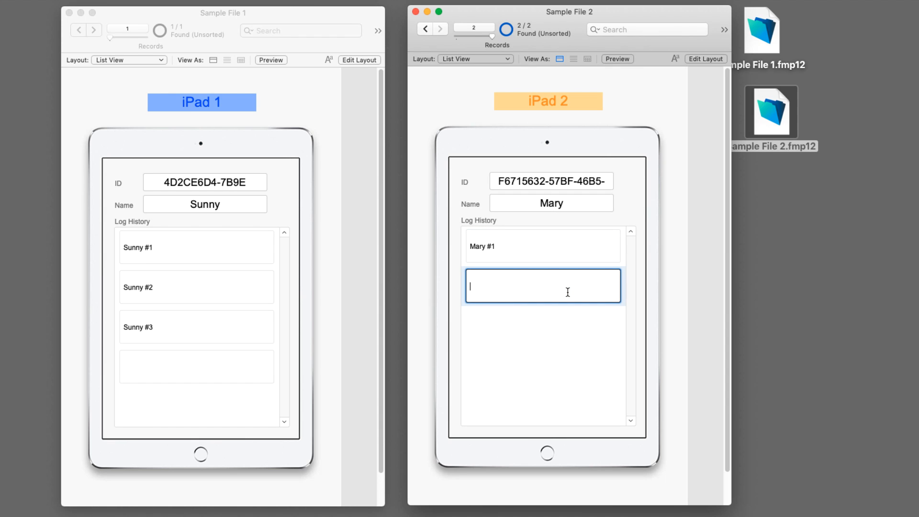
pyautogui.write('Mary #2')
pyautogui.click(644, 202)
pyautogui.click(428, 30)
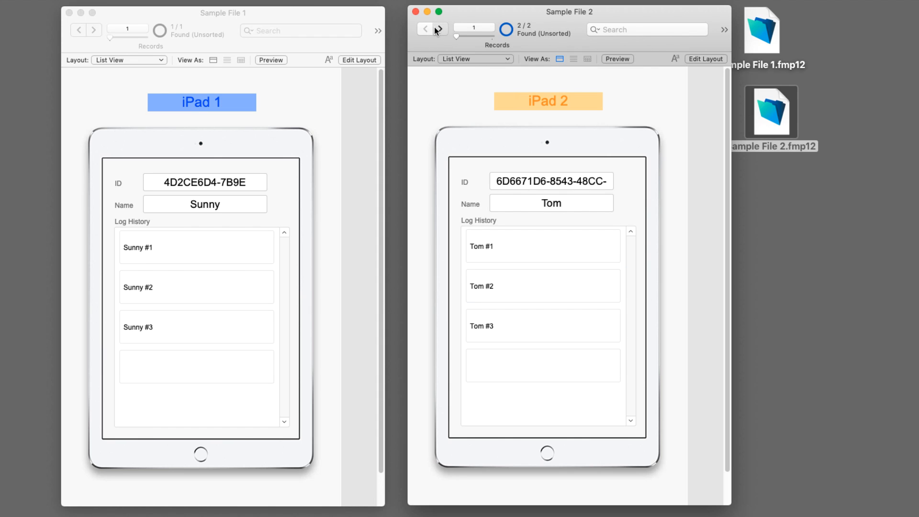
pyautogui.click(434, 27)
# Step: Bring Sample File 1 and then Sample File 2 to the front
pyautogui.click(131, 35)
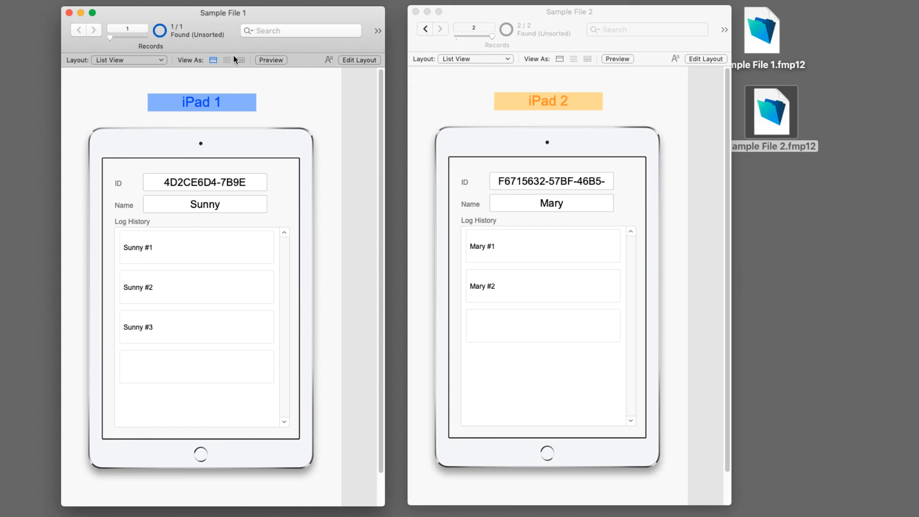
pyautogui.click(564, 15)
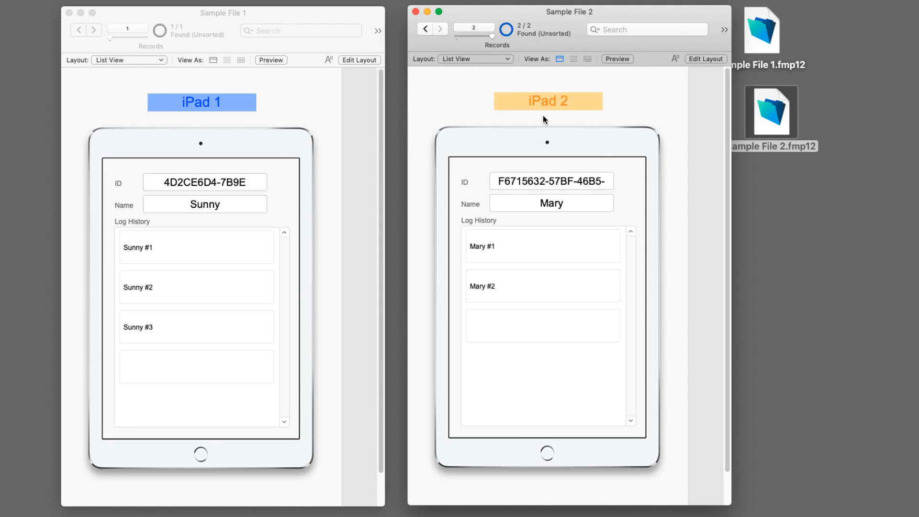
pyautogui.click(339, 6)
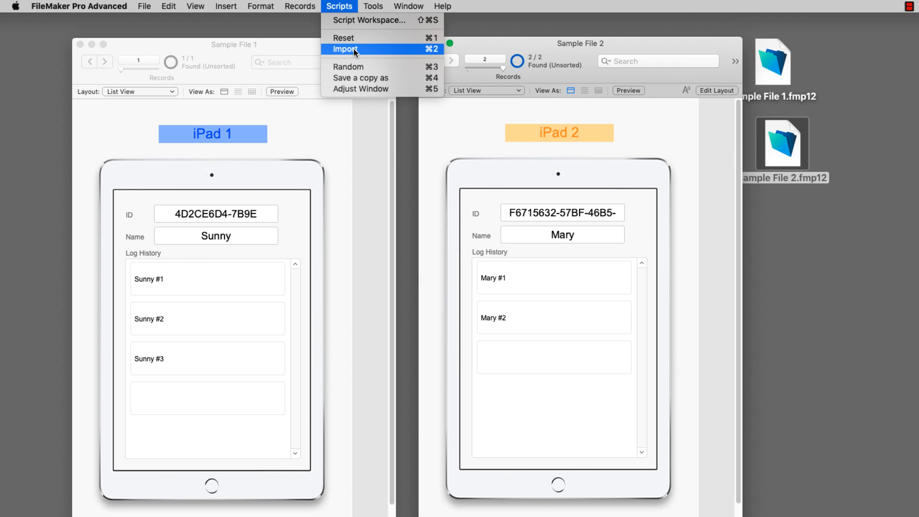
# Step: Run the Import script and import the People records from Sample File 1.fmp12
pyautogui.click(353, 21)
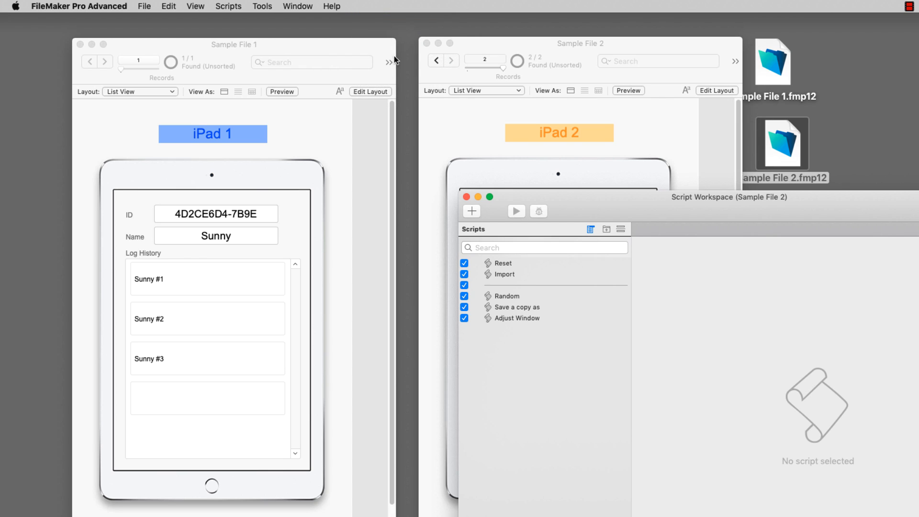
pyautogui.click(515, 273)
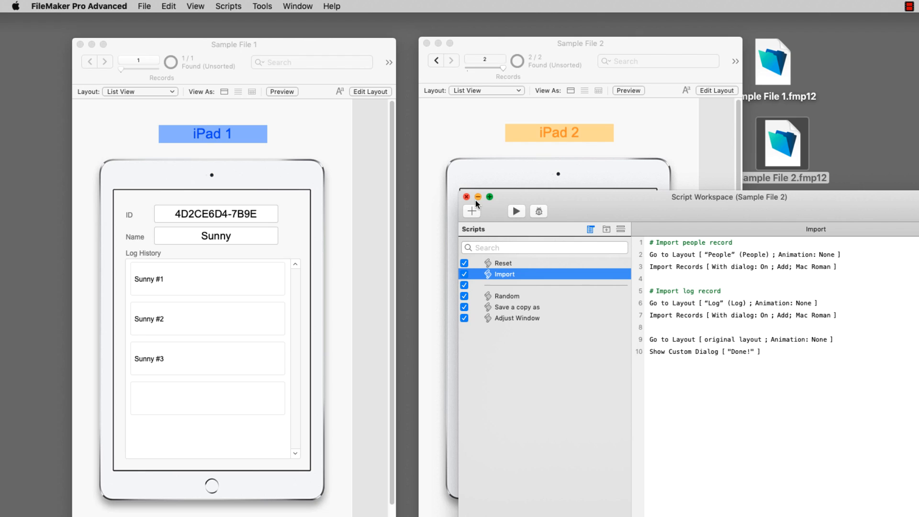
pyautogui.click(516, 212)
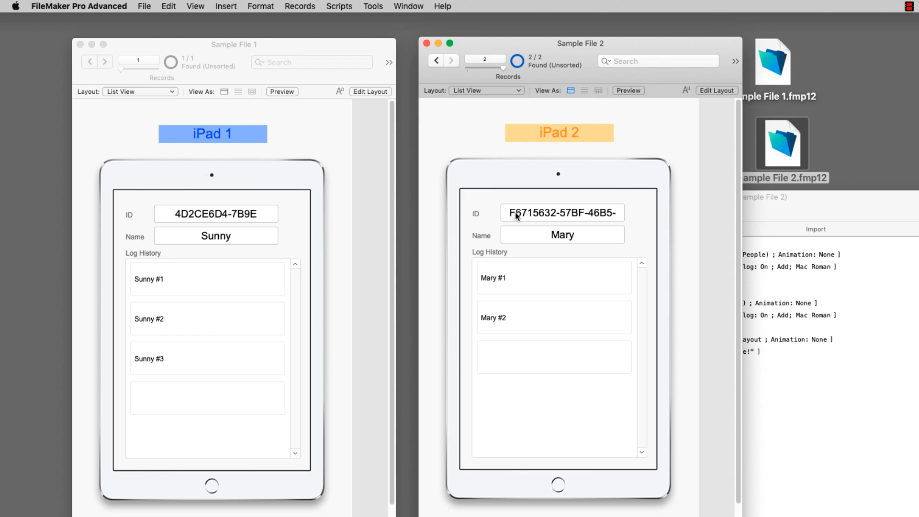
pyautogui.scroll(-2, 512, 210)
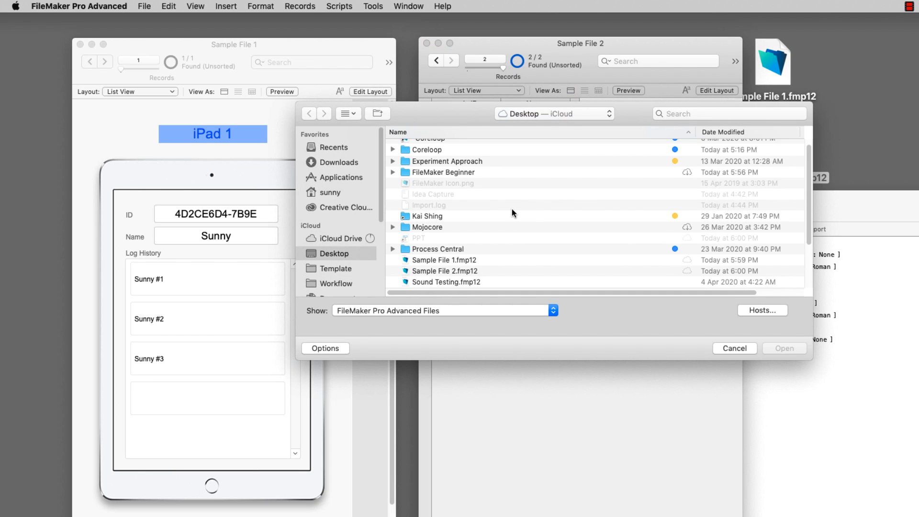
pyautogui.doubleClick(445, 254)
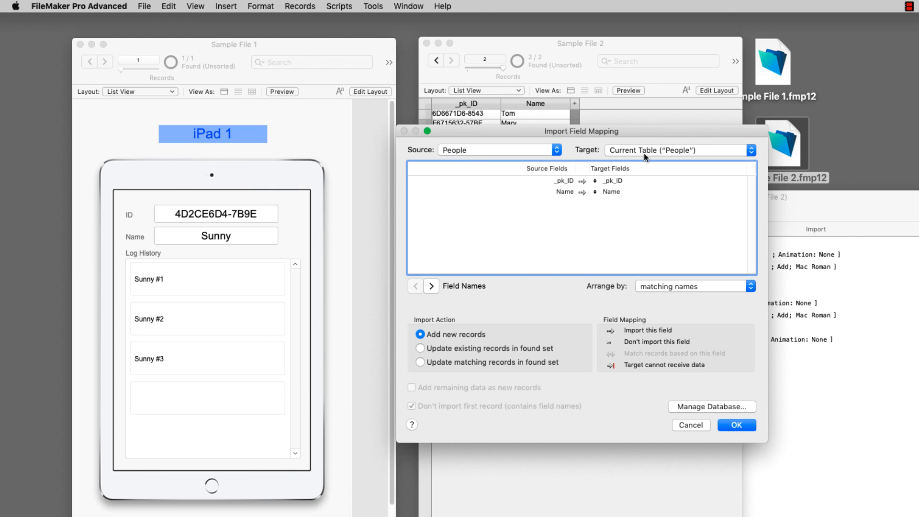
pyautogui.click(737, 424)
pyautogui.click(623, 258)
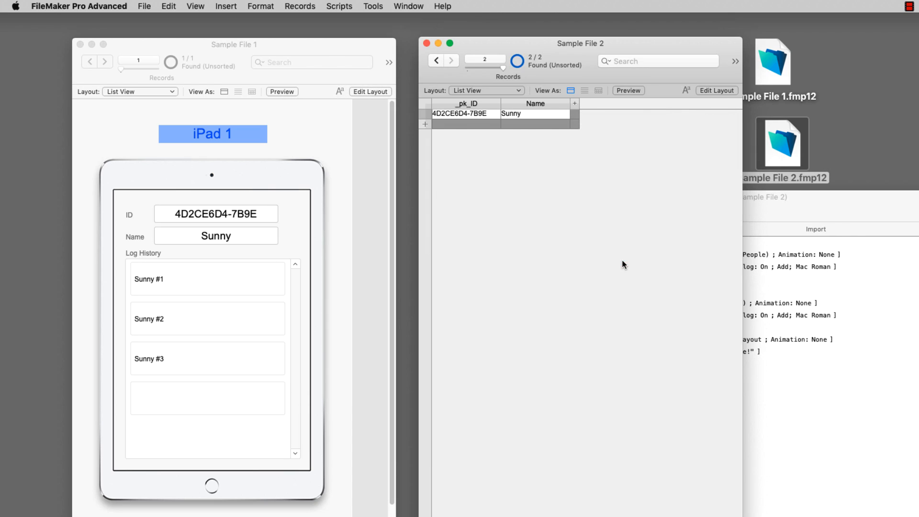
pyautogui.click(627, 235)
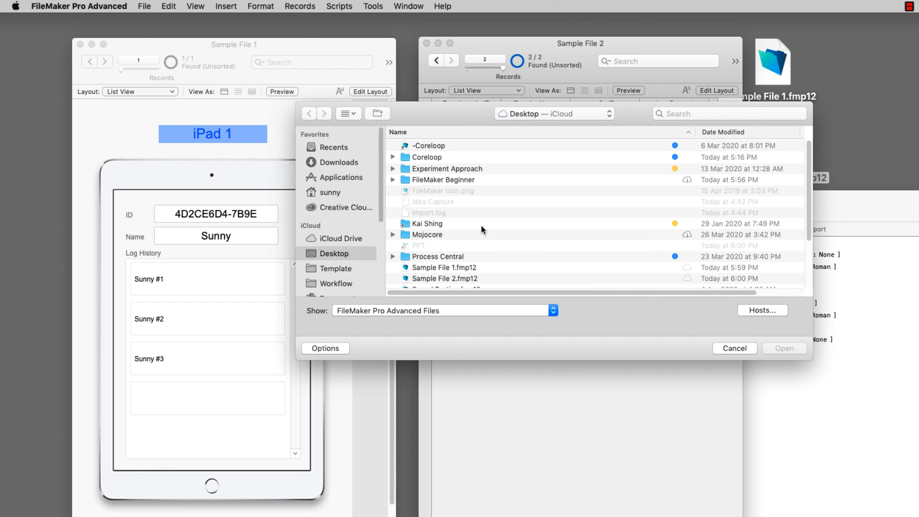
# Step: Import the log records from Sample File 1.fmp12 using the mapped fields
pyautogui.scroll(-1, 451, 242)
pyautogui.doubleClick(435, 261)
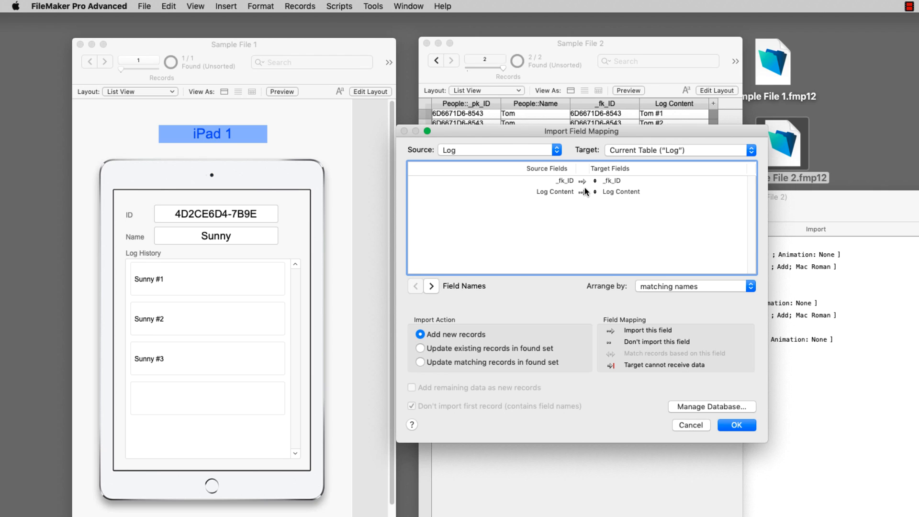
pyautogui.click(739, 428)
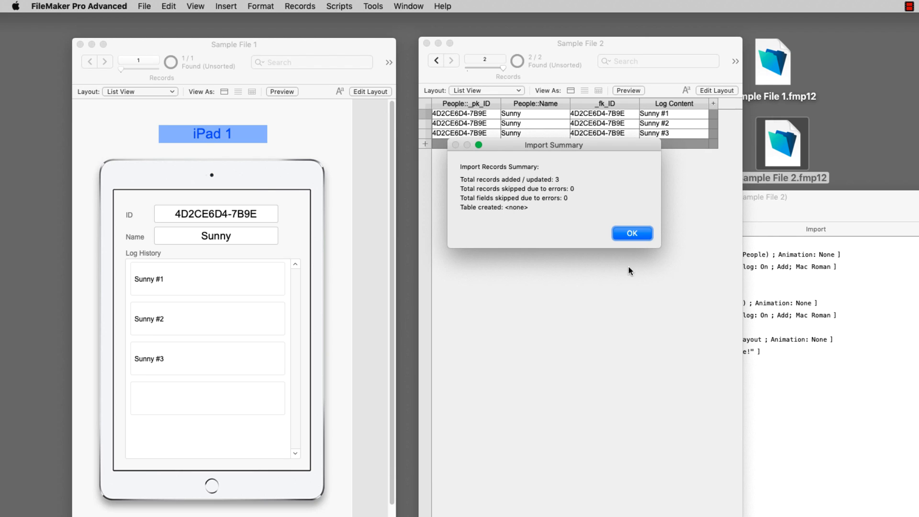
pyautogui.click(634, 233)
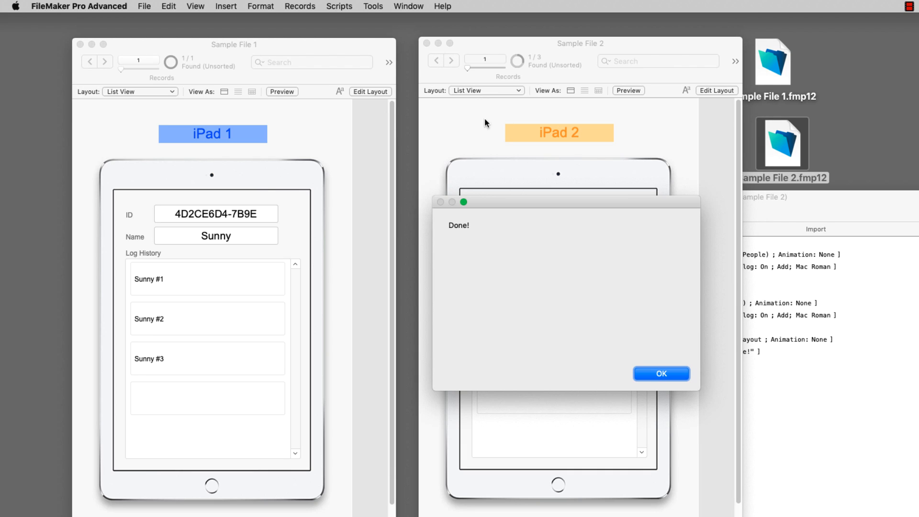
# Step: Dismiss the Done! message, minimize the Script Workspace, and show all people records
pyautogui.click(659, 374)
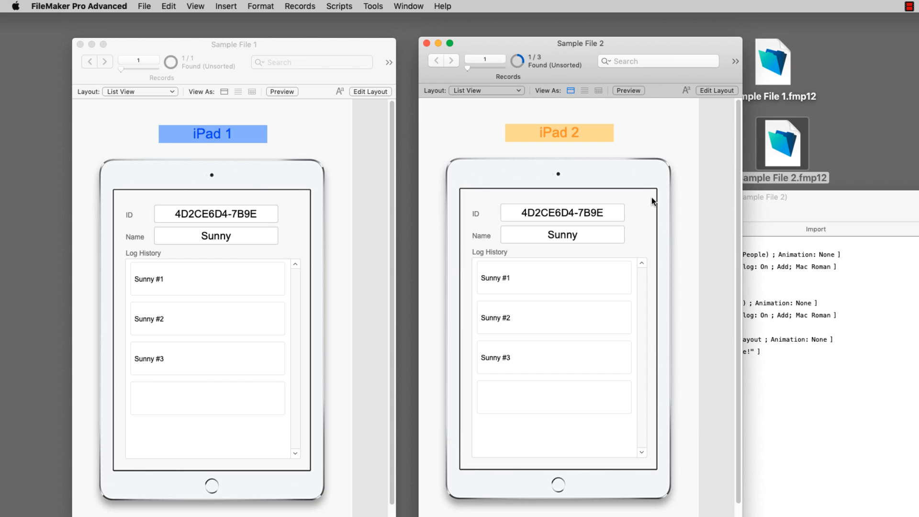
pyautogui.click(878, 311)
pyautogui.click(477, 198)
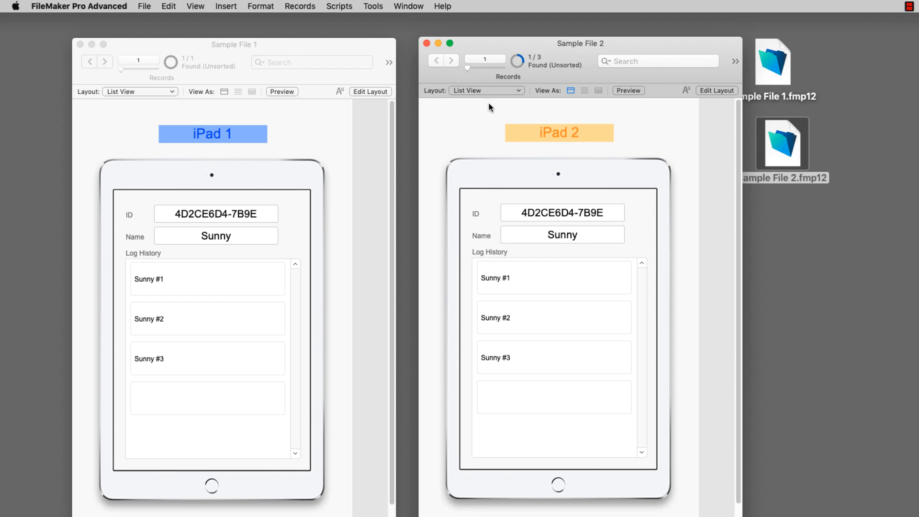
pyautogui.press('super+j')
# Step: Page through Tom's, Mary's and Sunny's records to compare their IDs
pyautogui.click(435, 61)
pyautogui.click(435, 61)
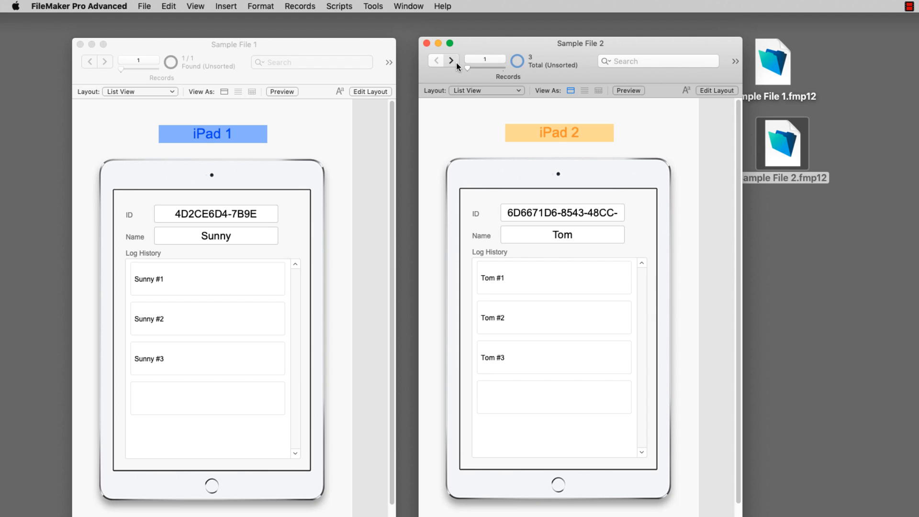
pyautogui.click(455, 62)
pyautogui.click(455, 62)
pyautogui.click(438, 61)
pyautogui.click(438, 62)
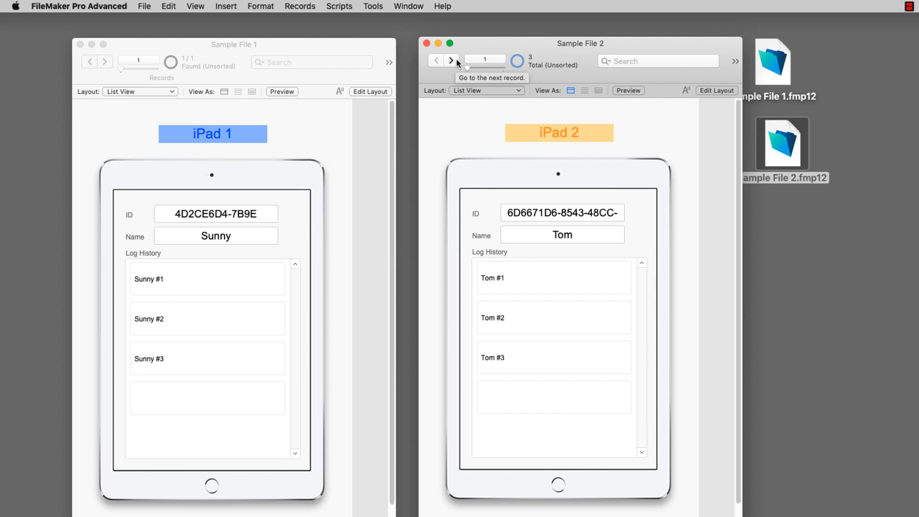
pyautogui.click(451, 61)
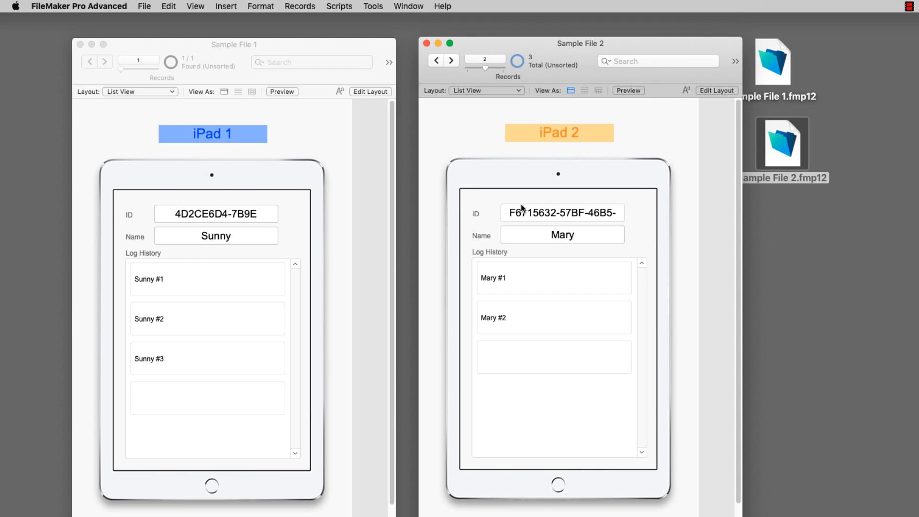
pyautogui.click(480, 91)
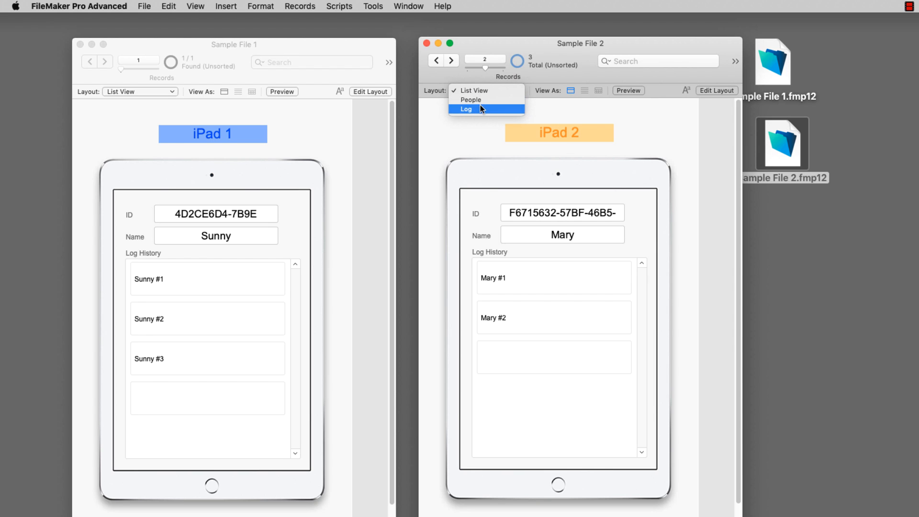
# Step: Switch Sample File 2 to the Log layout, widen the window, and show all 8 log records
pyautogui.click(478, 110)
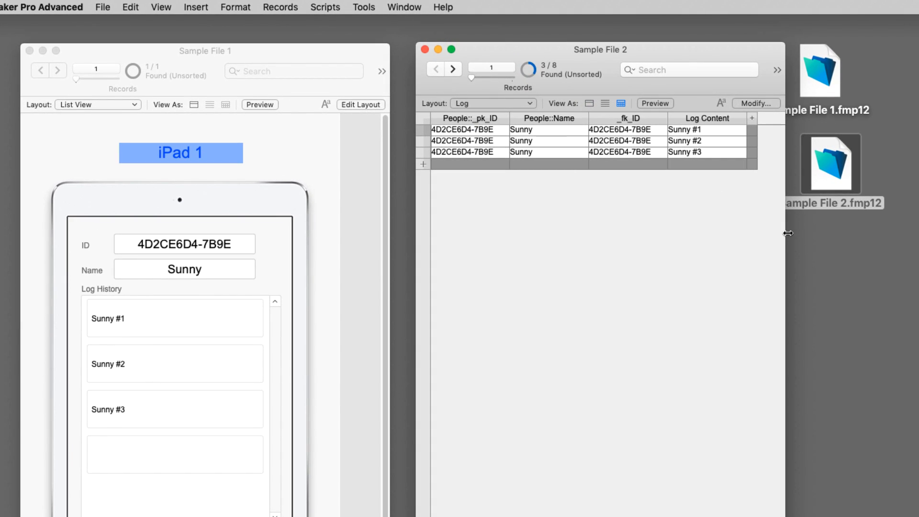
pyautogui.moveTo(749, 205); pyautogui.dragTo(860, 212)
pyautogui.moveTo(914, 239); pyautogui.dragTo(918, 242)
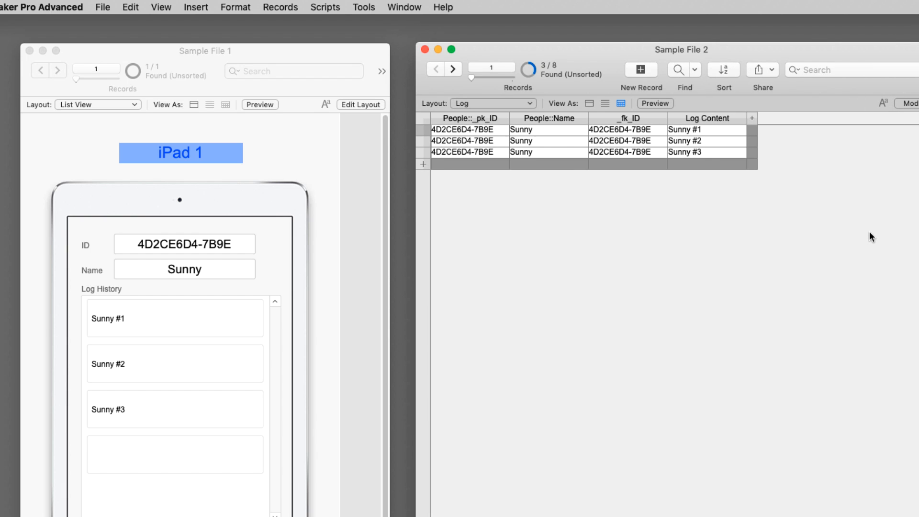
pyautogui.press('super+j')
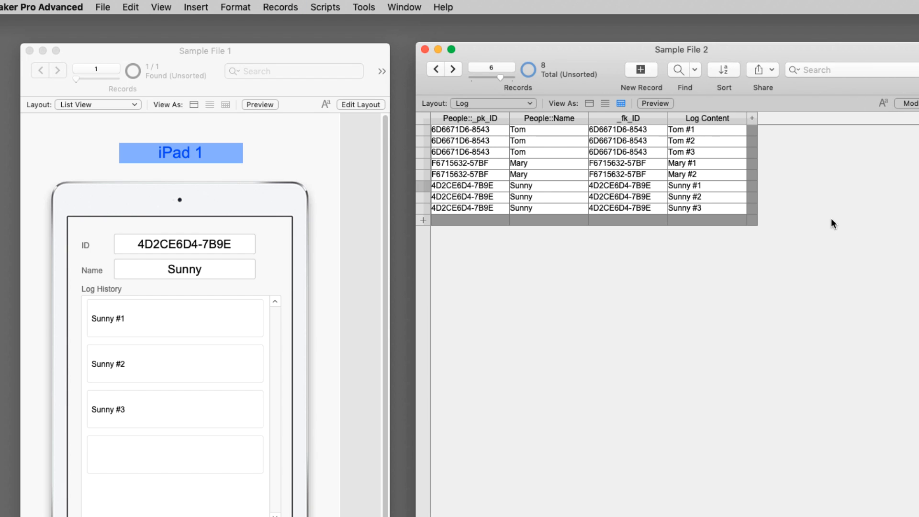
# Step: Widen the _fk_ID column and check the full foreign IDs on the Tom and Sunny log rows
pyautogui.click(695, 130)
pyautogui.click(632, 129)
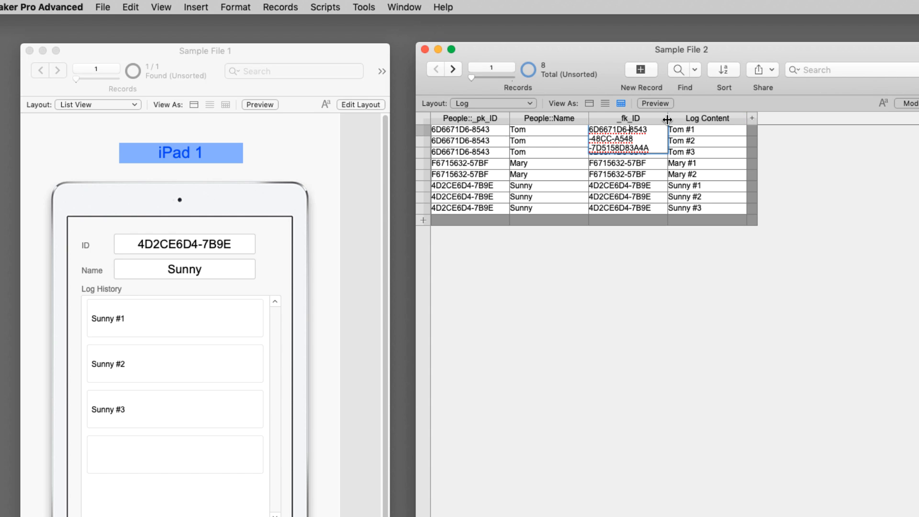
pyautogui.moveTo(667, 119); pyautogui.dragTo(767, 123)
pyautogui.click(678, 139)
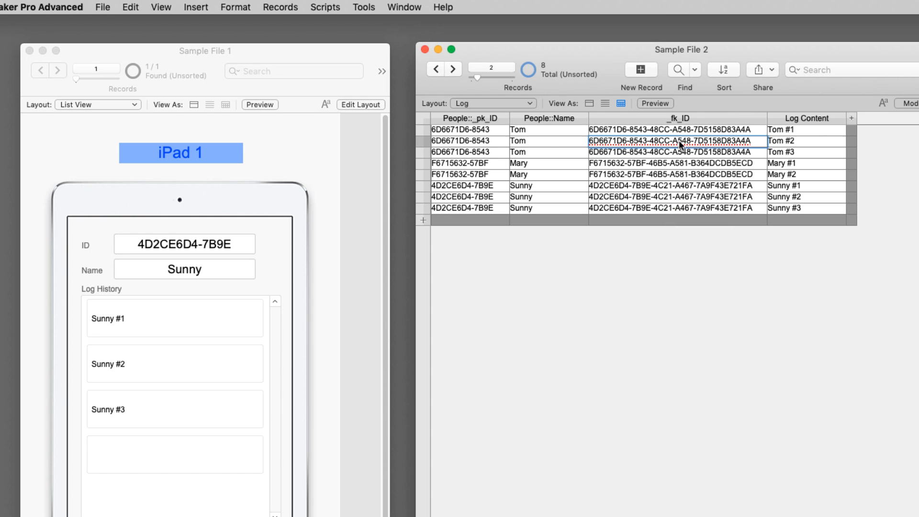
pyautogui.click(678, 151)
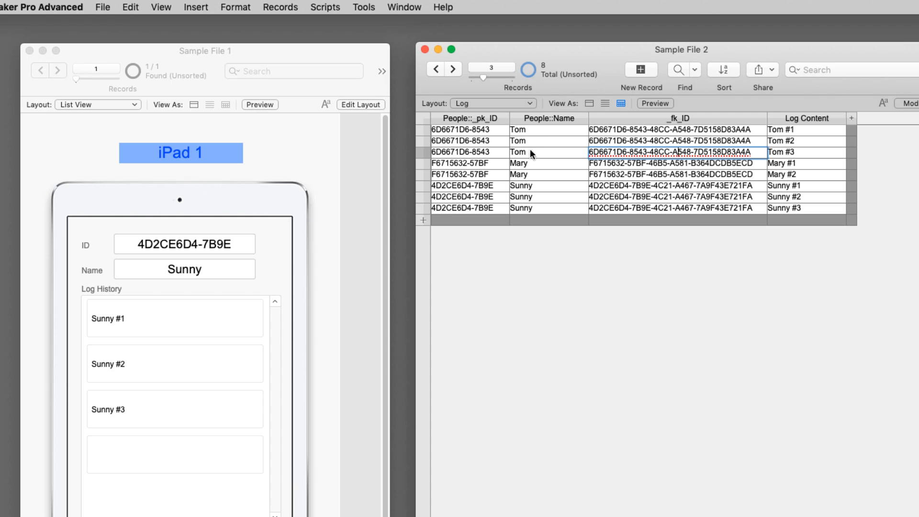
pyautogui.click(796, 186)
pyautogui.click(796, 197)
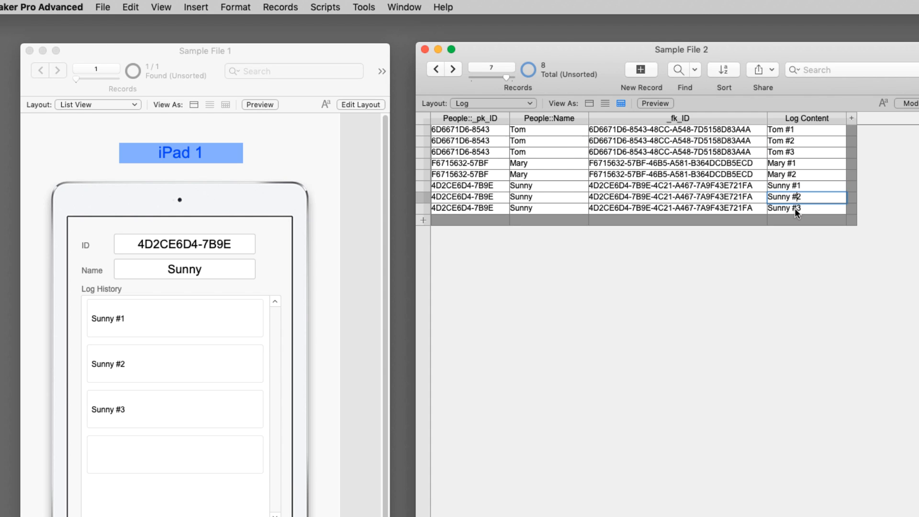
pyautogui.click(795, 209)
pyautogui.click(671, 186)
pyautogui.click(676, 199)
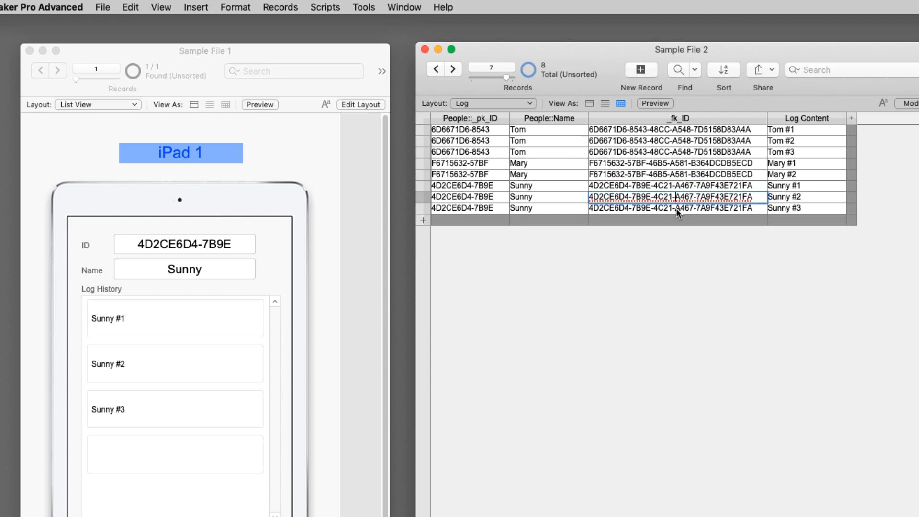
pyautogui.click(678, 209)
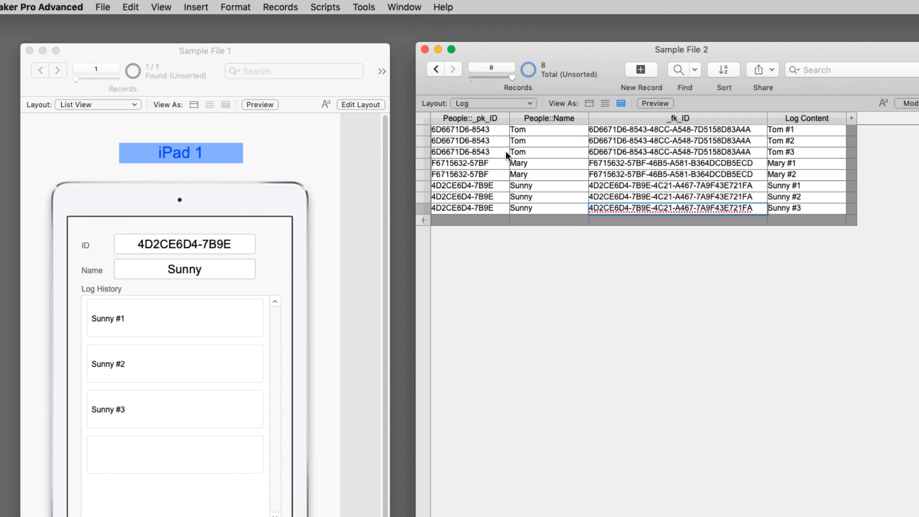
# Step: Minimize Sample File 2, centre Sample File 1's window and inspect Sunny's full ID value
pyautogui.click(437, 49)
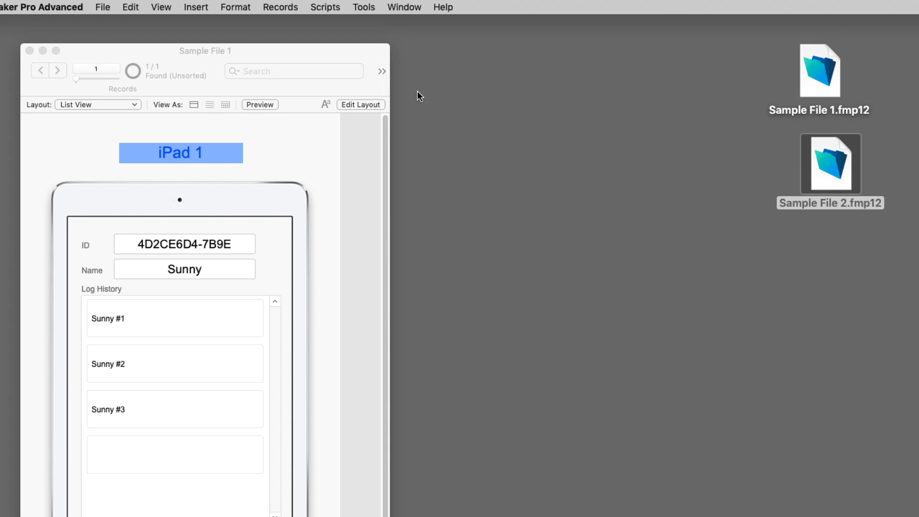
pyautogui.moveTo(323, 52); pyautogui.dragTo(544, 50)
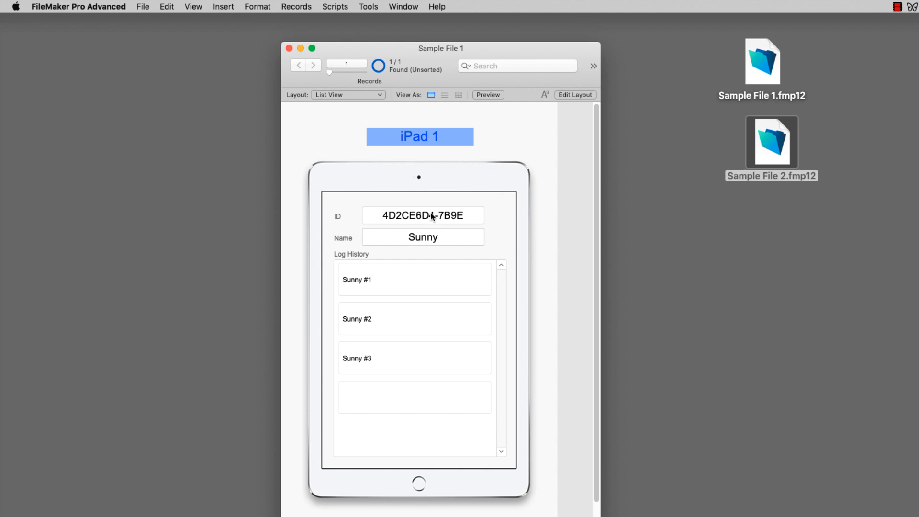
pyautogui.click(412, 216)
pyautogui.press('super+a')
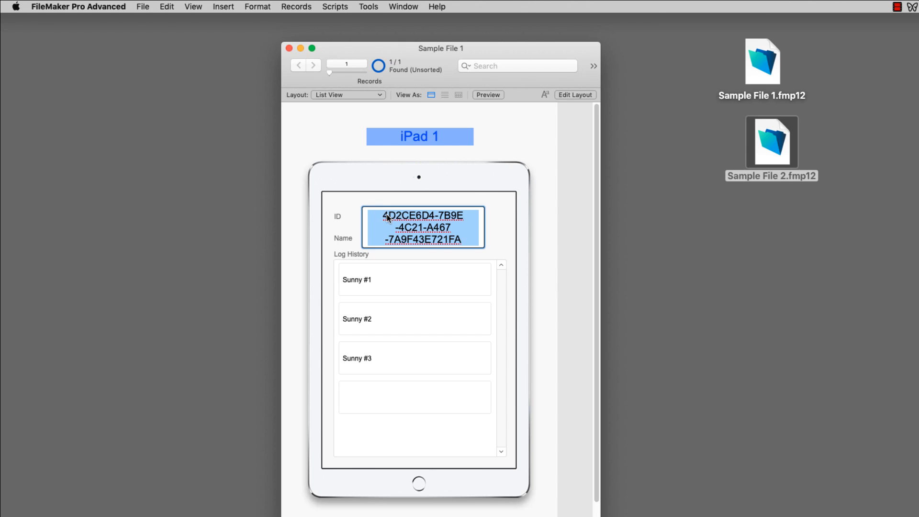
pyautogui.click(475, 196)
# Step: In Layout mode, delete the _pk_ID field and its ID label from the iPad 1 layout
pyautogui.press('super+l')
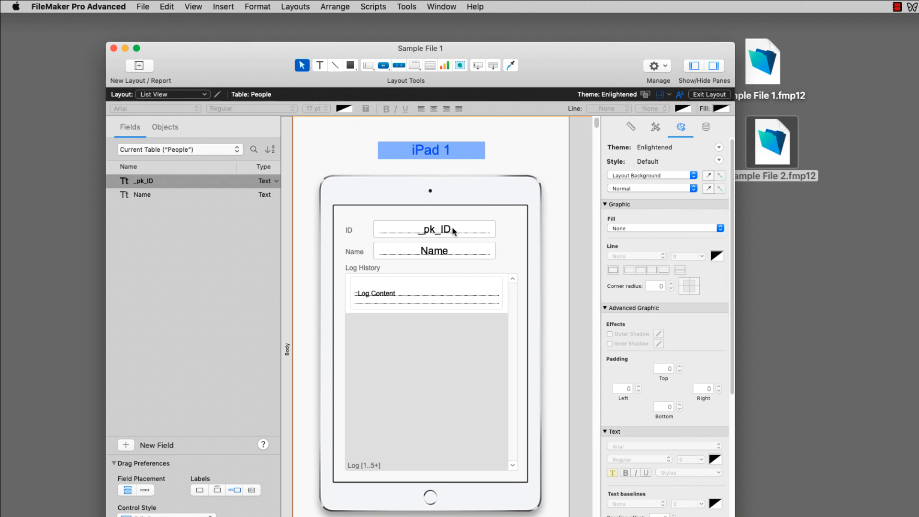
pyautogui.click(454, 231)
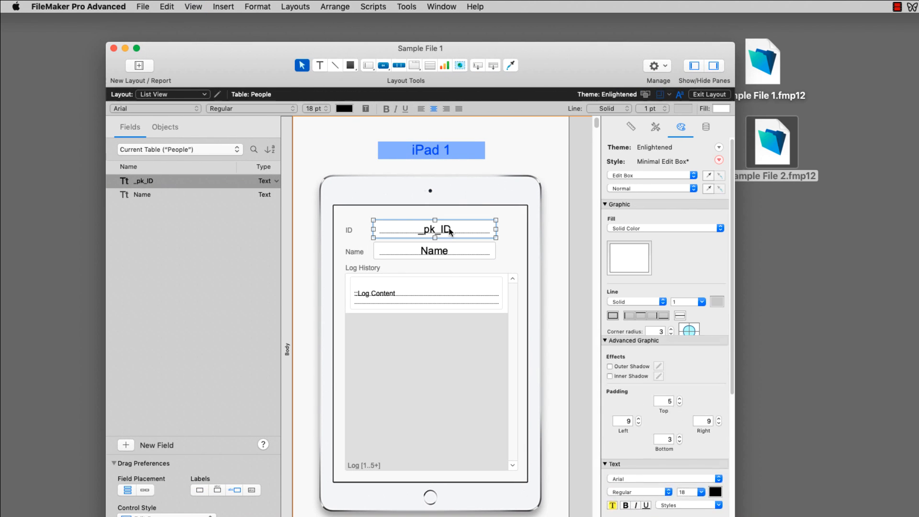
pyautogui.press('Delete')
pyautogui.click(349, 230)
pyautogui.press('Delete')
# Step: Move the Name label and field, then the Log History label and portal, up into the ID's place
pyautogui.click(357, 252)
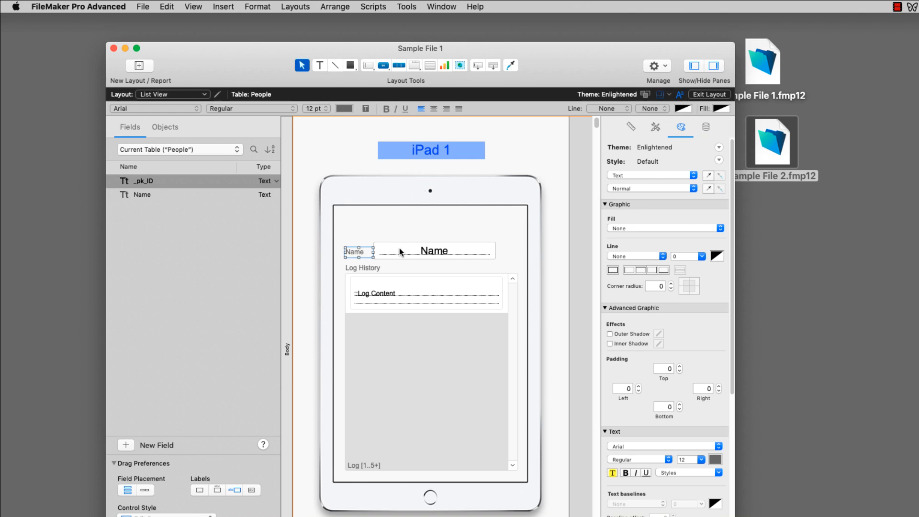
pyautogui.keyDown('shift'); pyautogui.click(399, 248); pyautogui.keyUp('shift')
pyautogui.moveTo(399, 248); pyautogui.dragTo(397, 230)
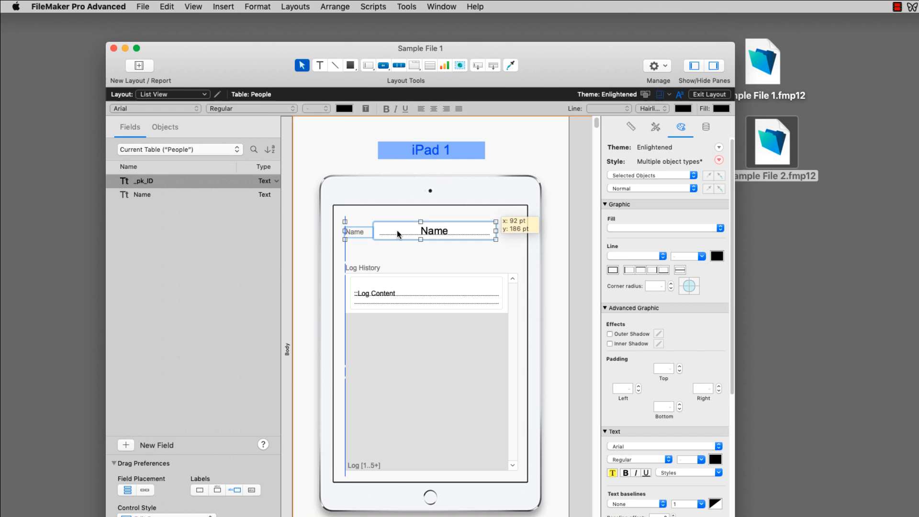
pyautogui.click(369, 267)
pyautogui.keyDown('shift'); pyautogui.click(421, 336); pyautogui.keyUp('shift')
pyautogui.moveTo(420, 336); pyautogui.dragTo(420, 326)
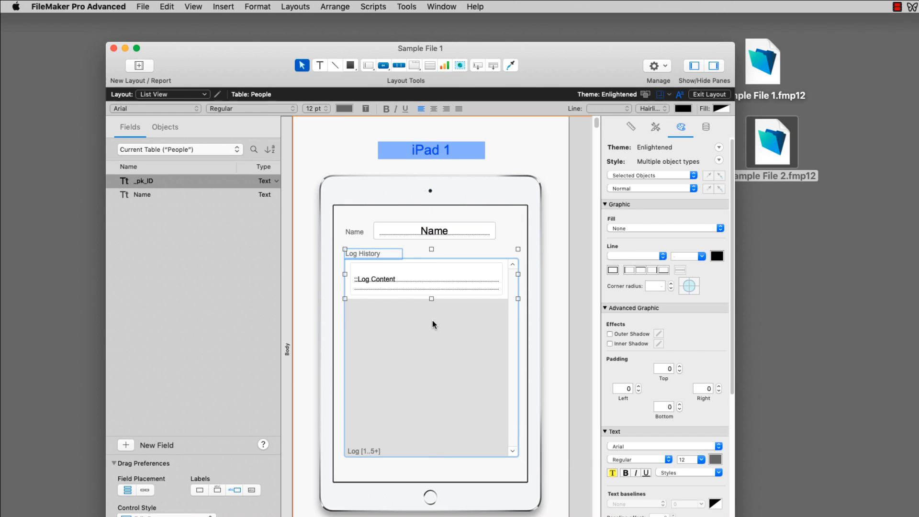
pyautogui.press('super+b')
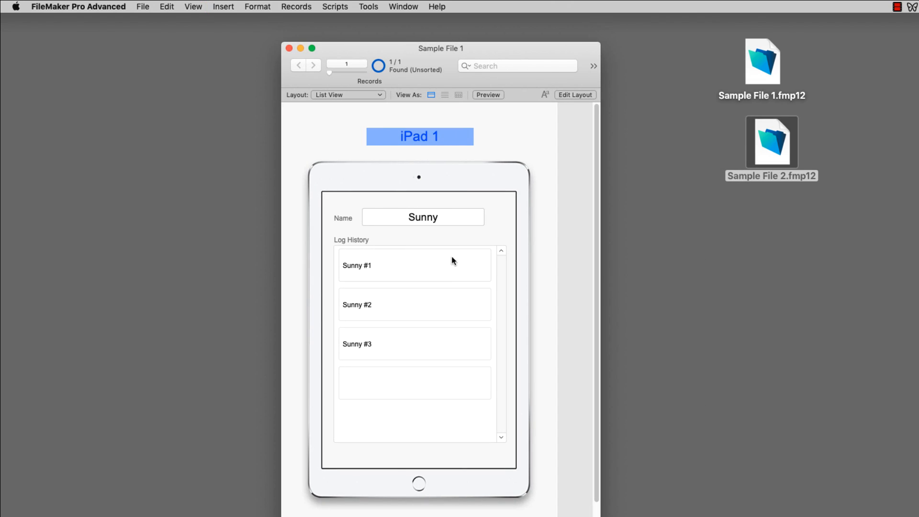
# Step: Create a Timmy record with a 'Timmy #1' log entry, then step between Sunny's and Timmy's records
pyautogui.press('super+n')
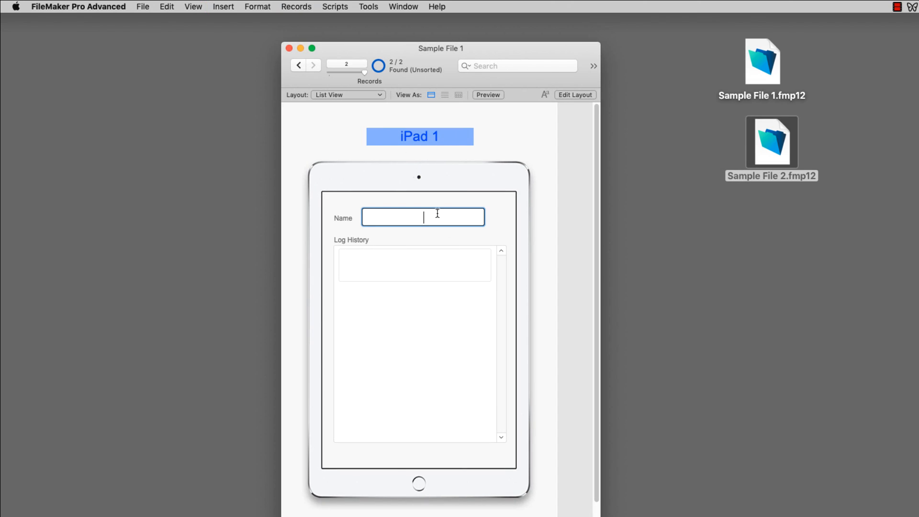
pyautogui.write('Timmy')
pyautogui.click(436, 268)
pyautogui.write('Timmy #1')
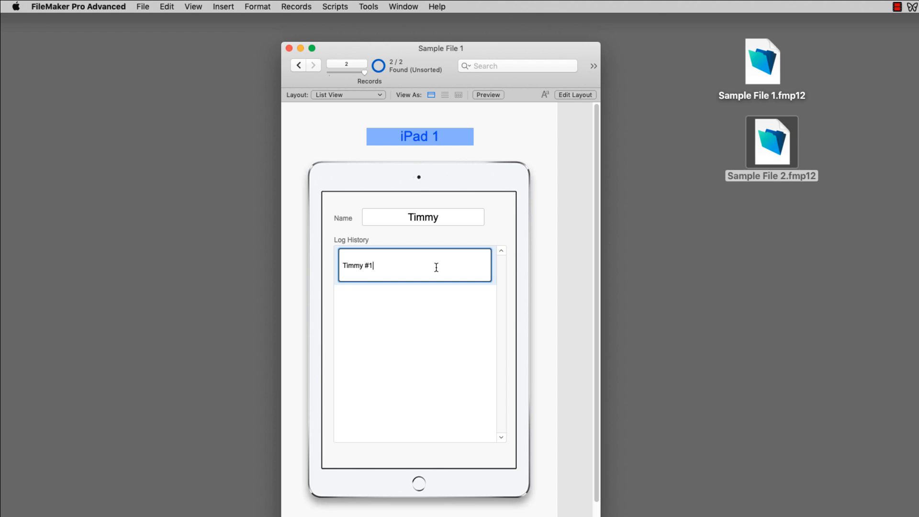
pyautogui.click(483, 235)
pyautogui.click(299, 66)
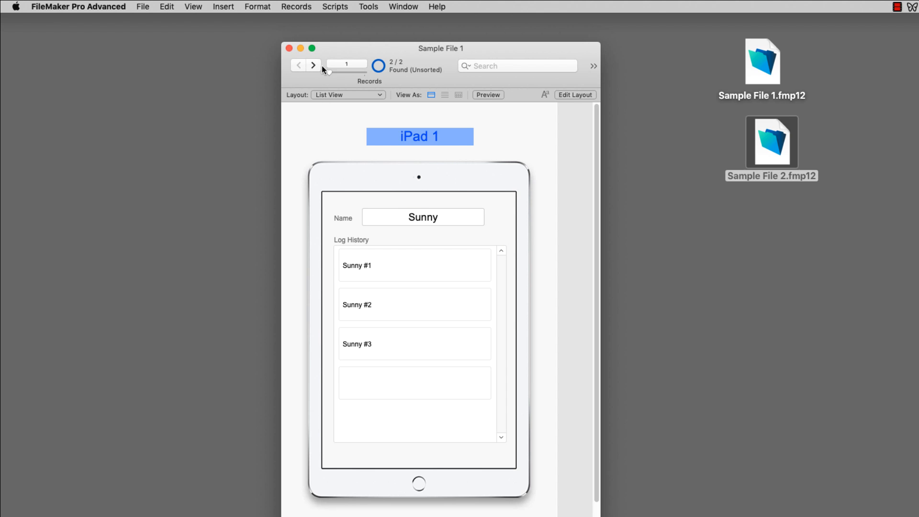
pyautogui.click(312, 66)
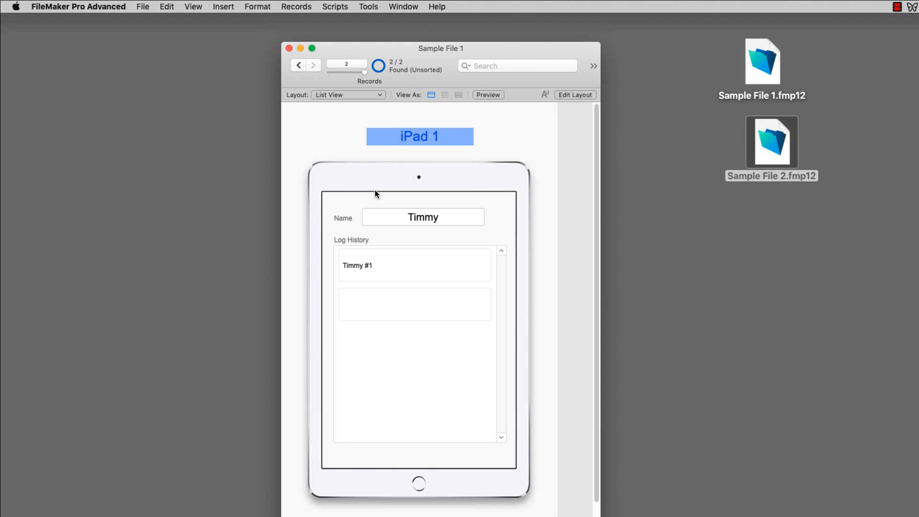